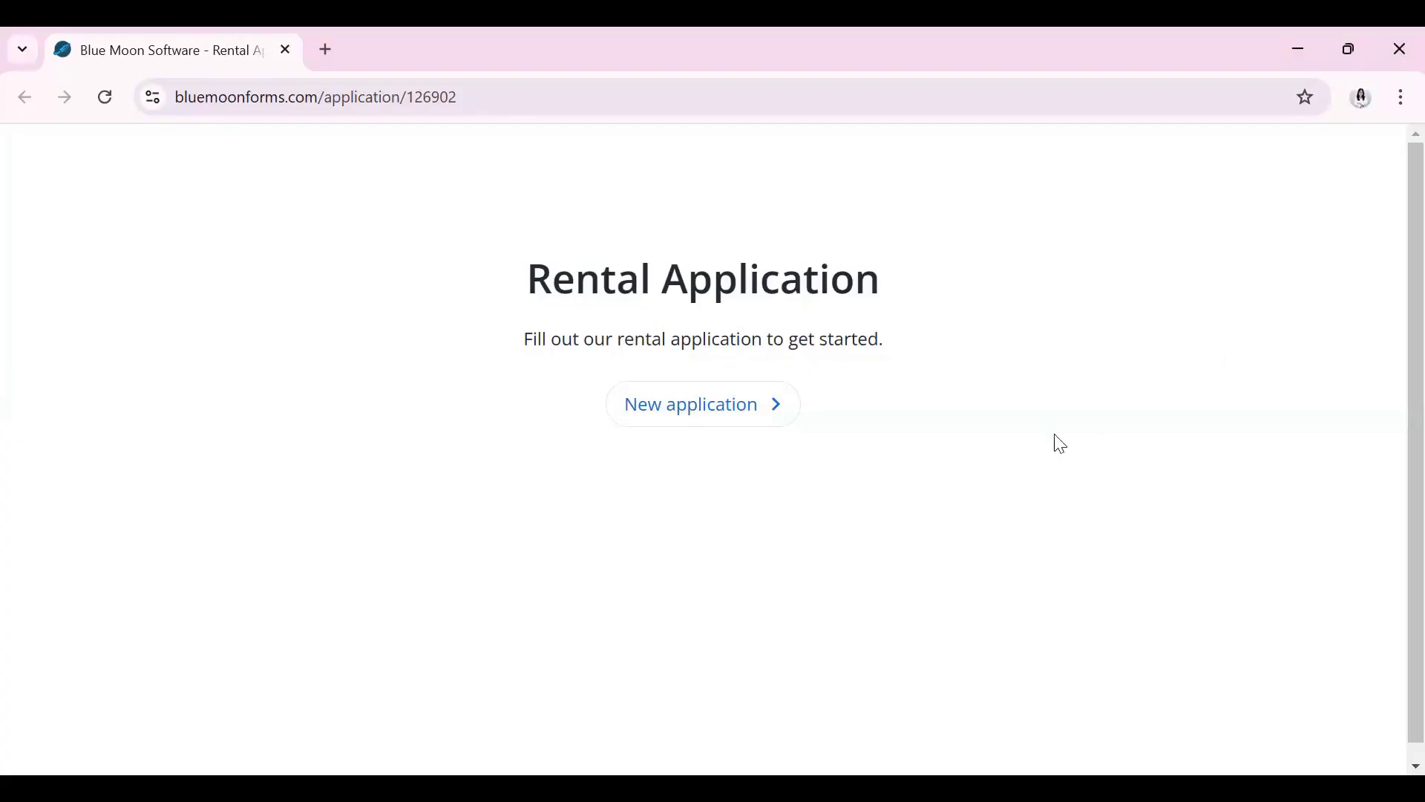
Start a new rental application with the 'New application' button
click(778, 420)
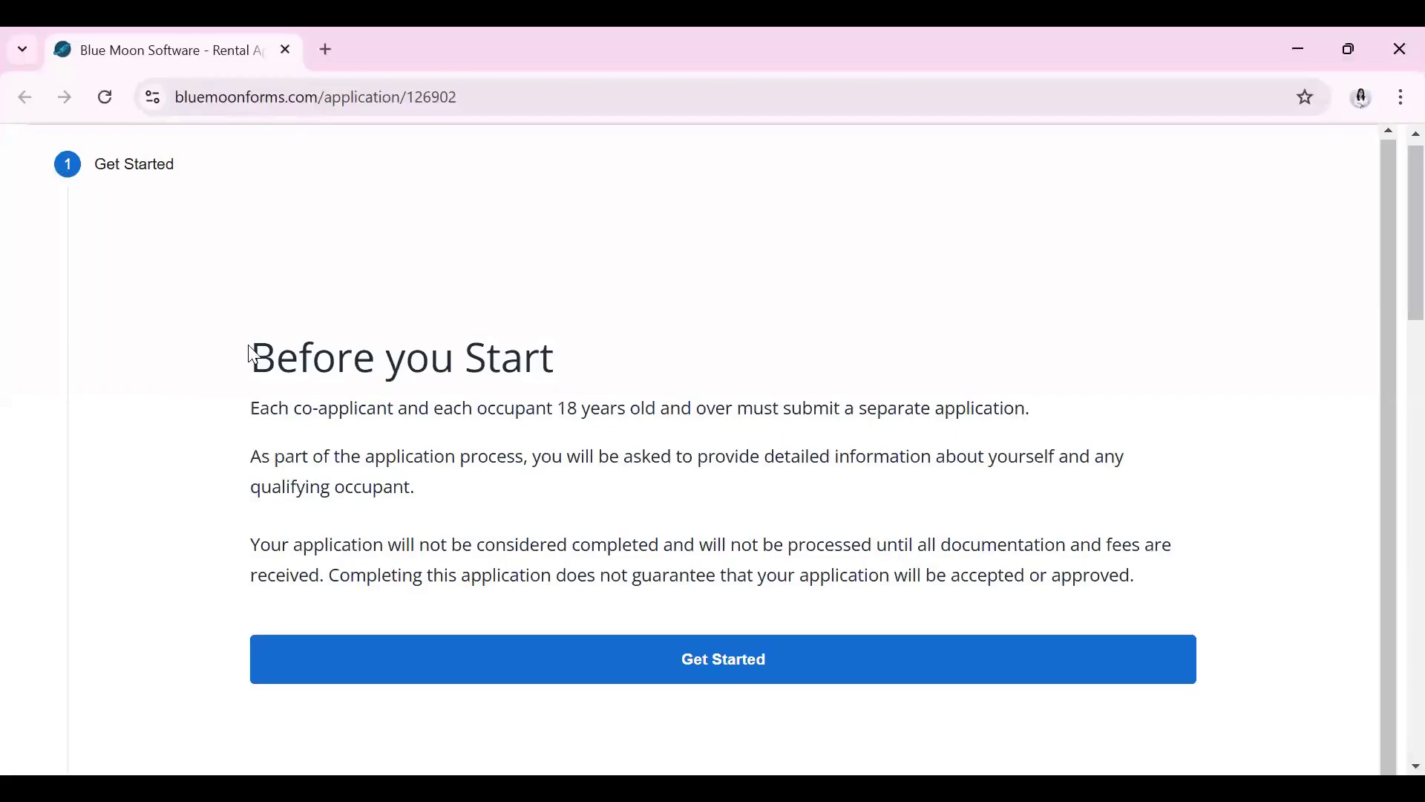
Read the Before you Start instructions and begin the application with Get Started
drag(252, 355, 1171, 582)
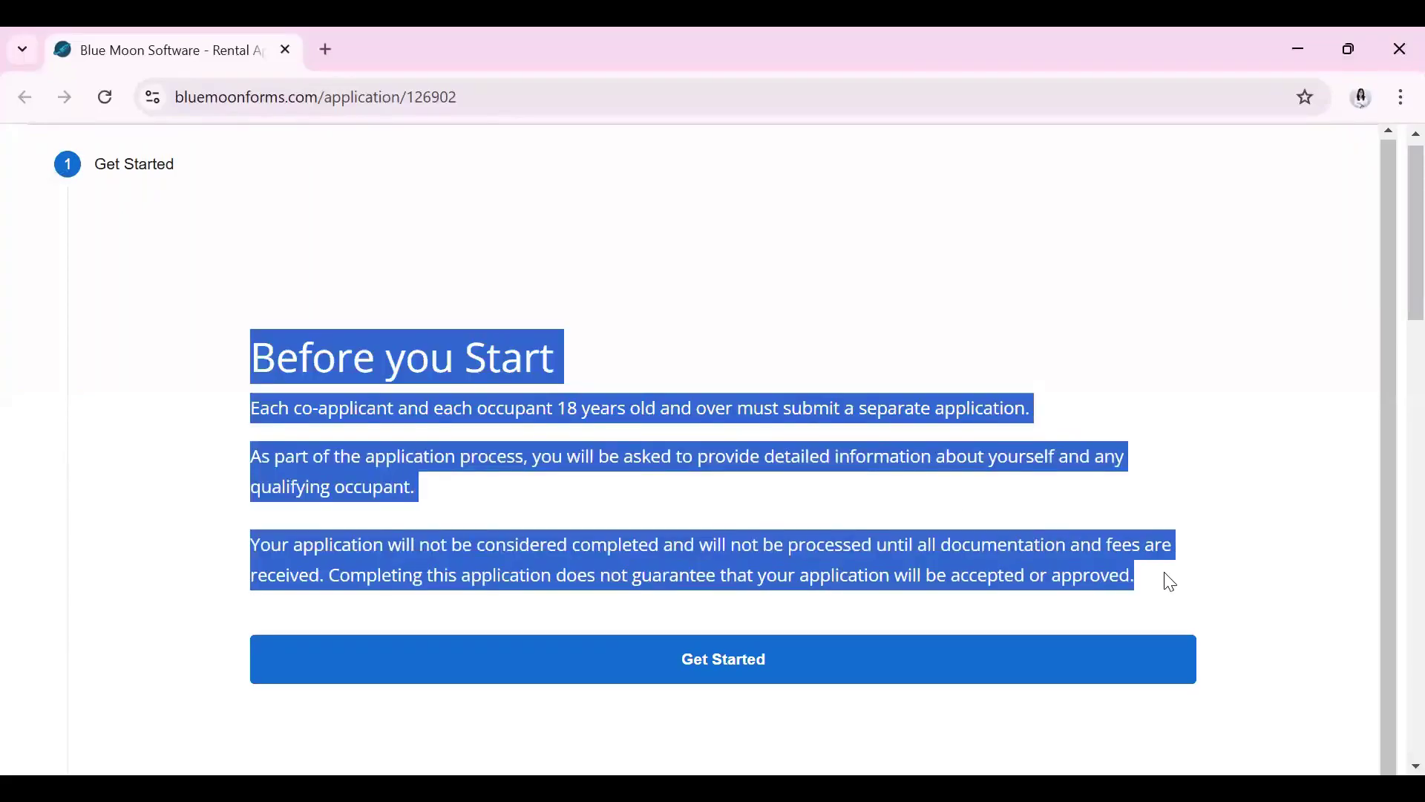
click(1170, 583)
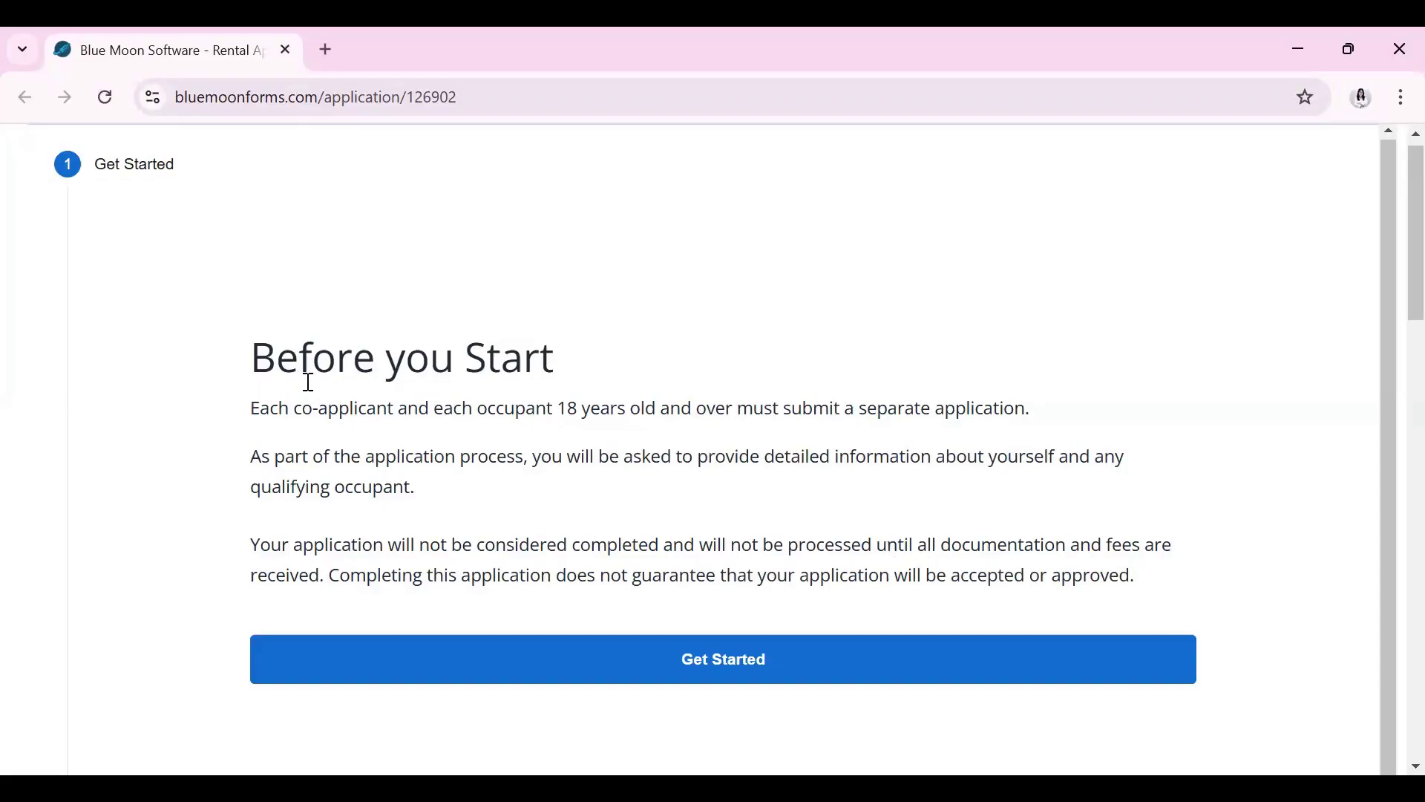
click(743, 659)
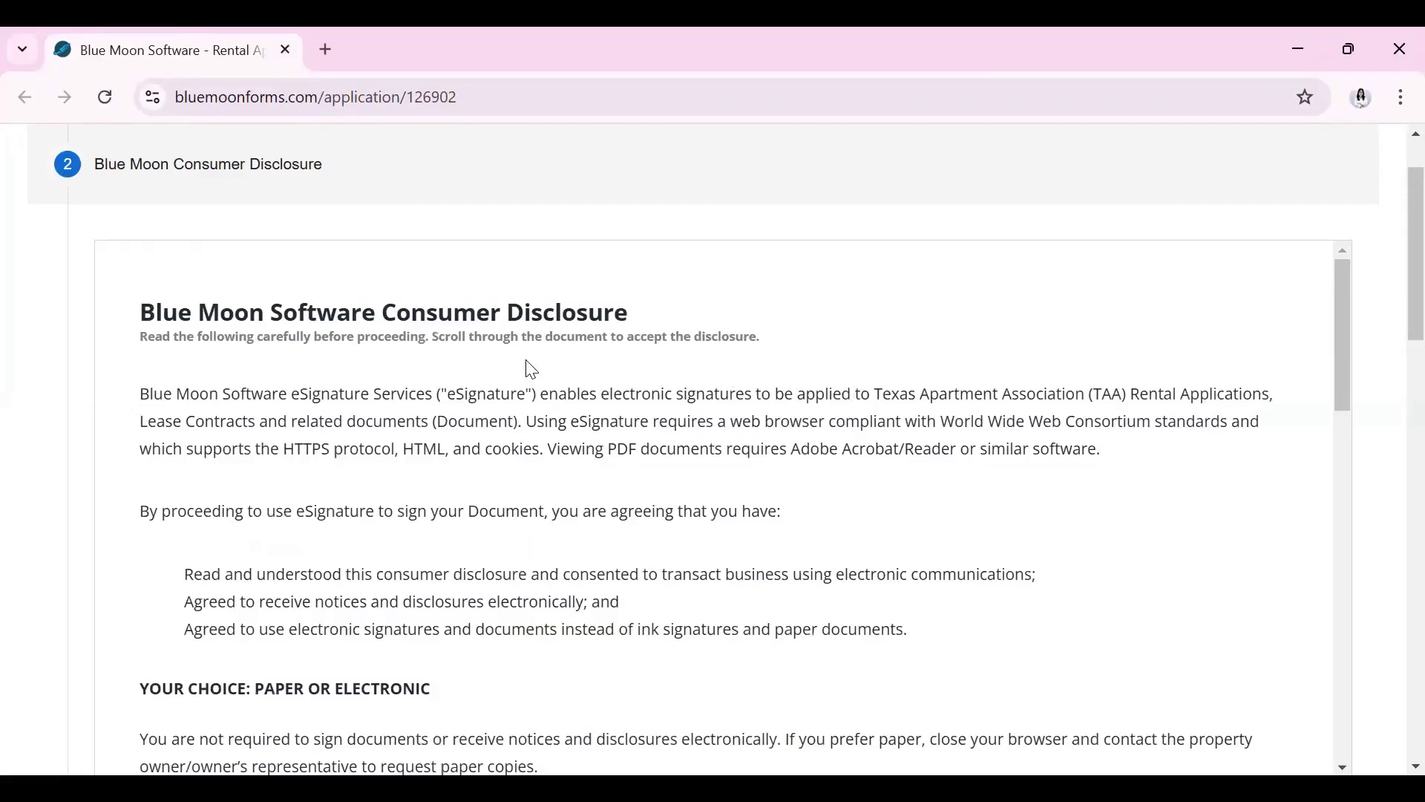
Scroll through the Blue Moon Consumer Disclosure and accept it
scroll(668, 550, down, 5)
scroll(697, 552, down, 10)
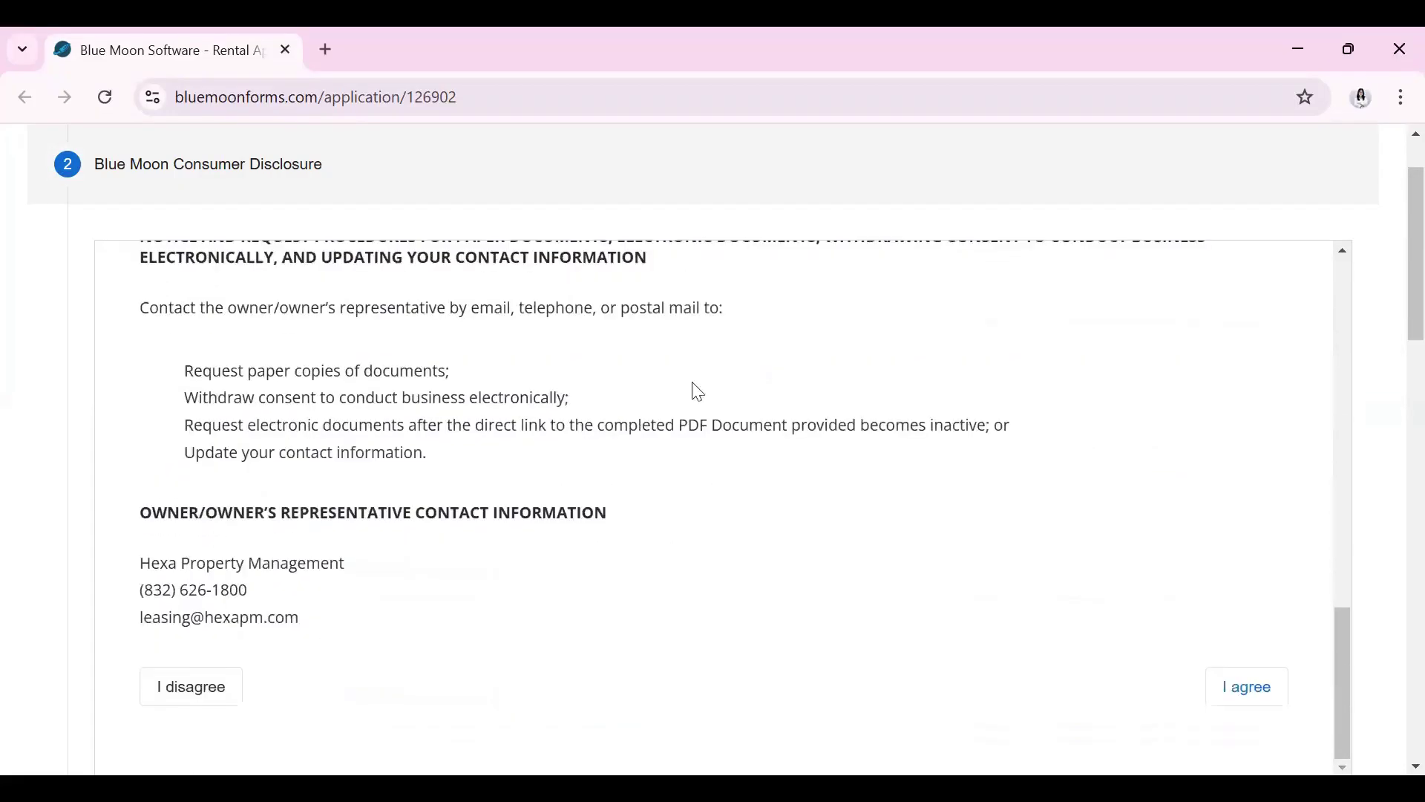
click(1262, 695)
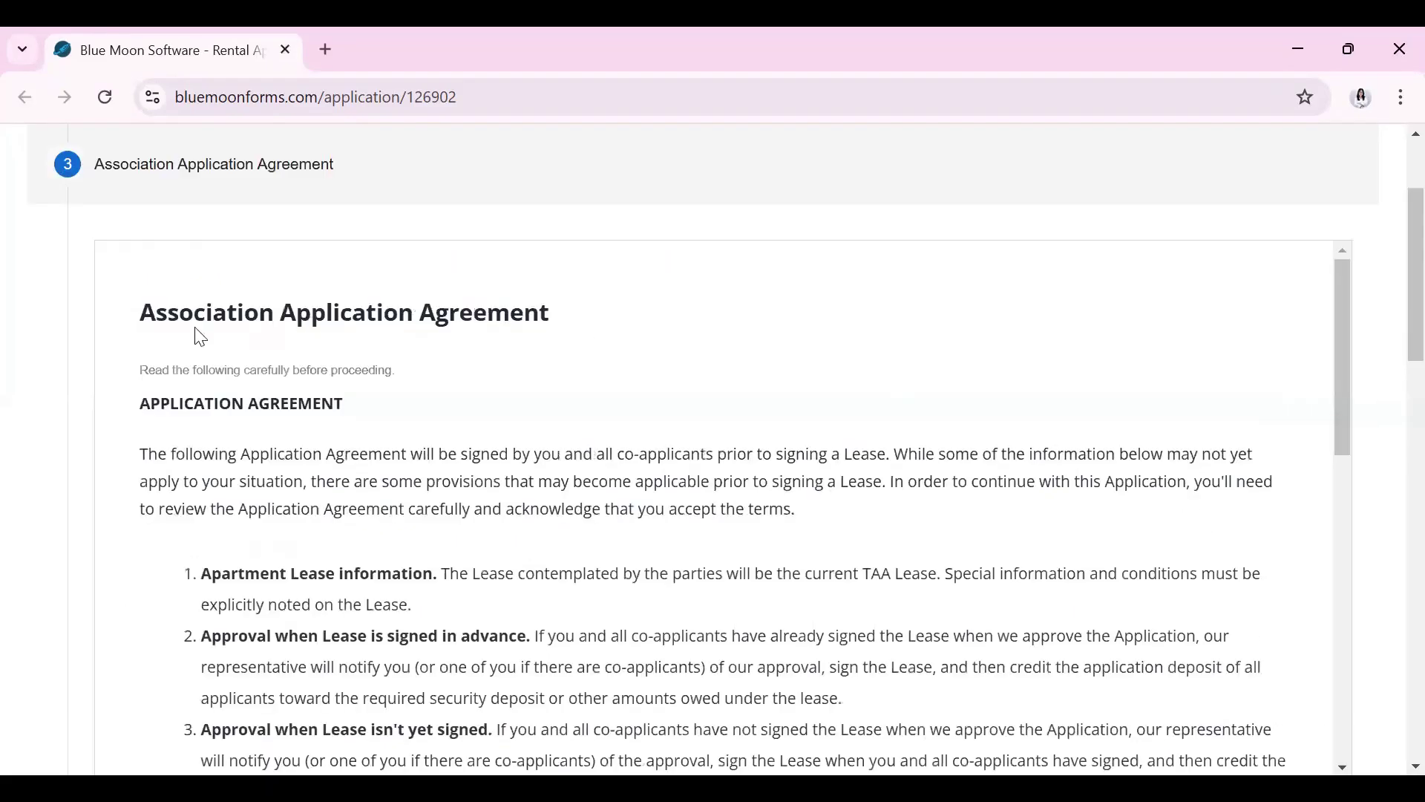
Read through the Association Application Agreement and accept it
scroll(423, 404, down, 1)
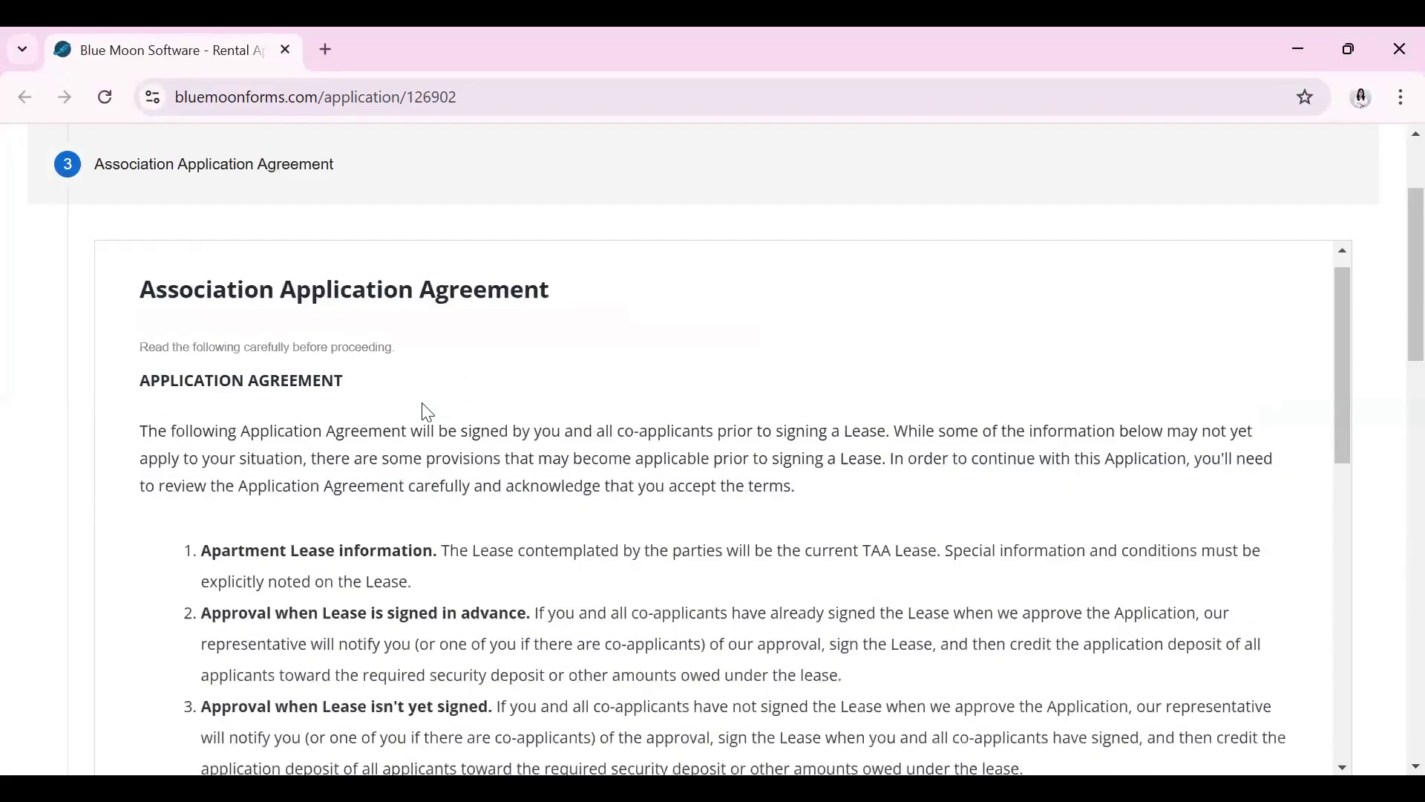
scroll(424, 407, down, 5)
scroll(464, 423, down, 5)
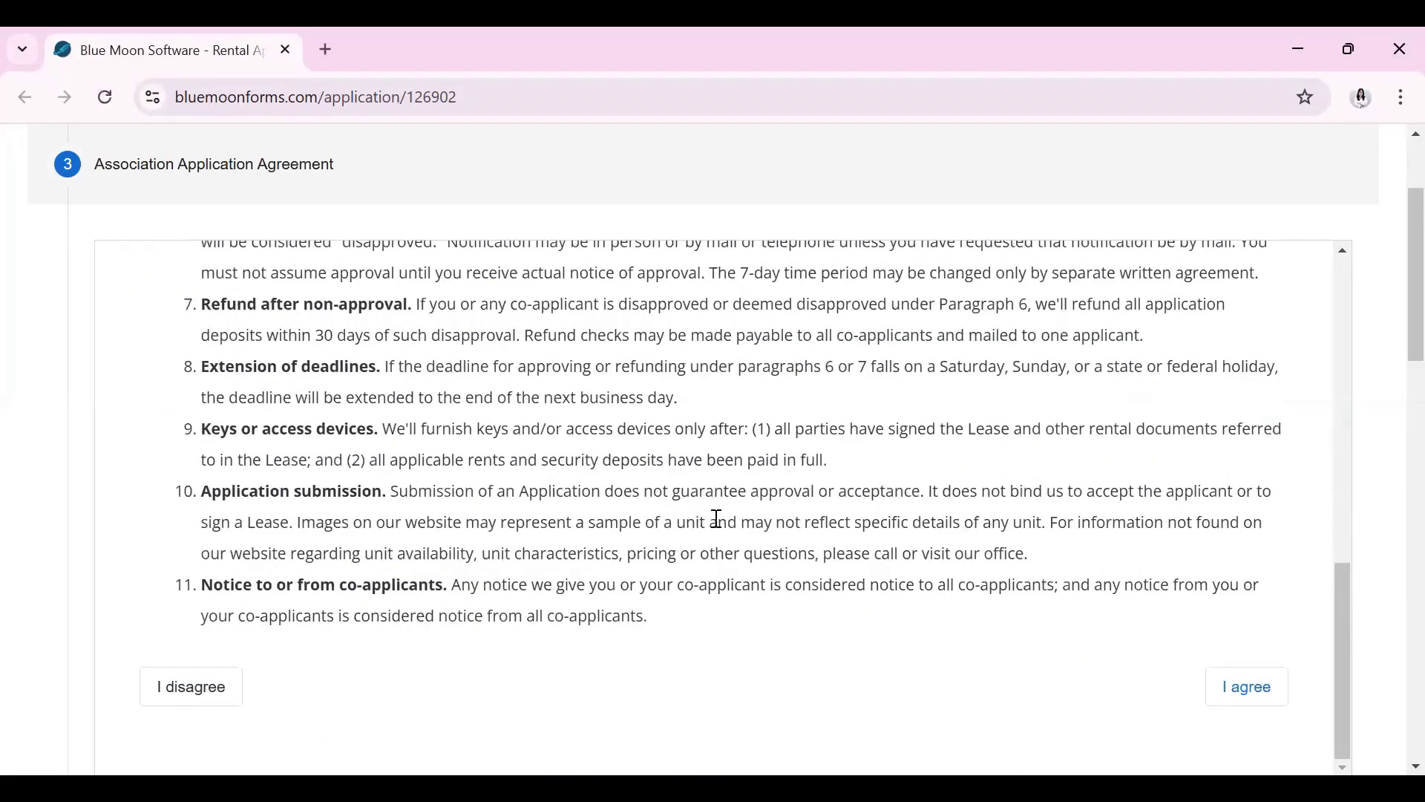
click(1277, 702)
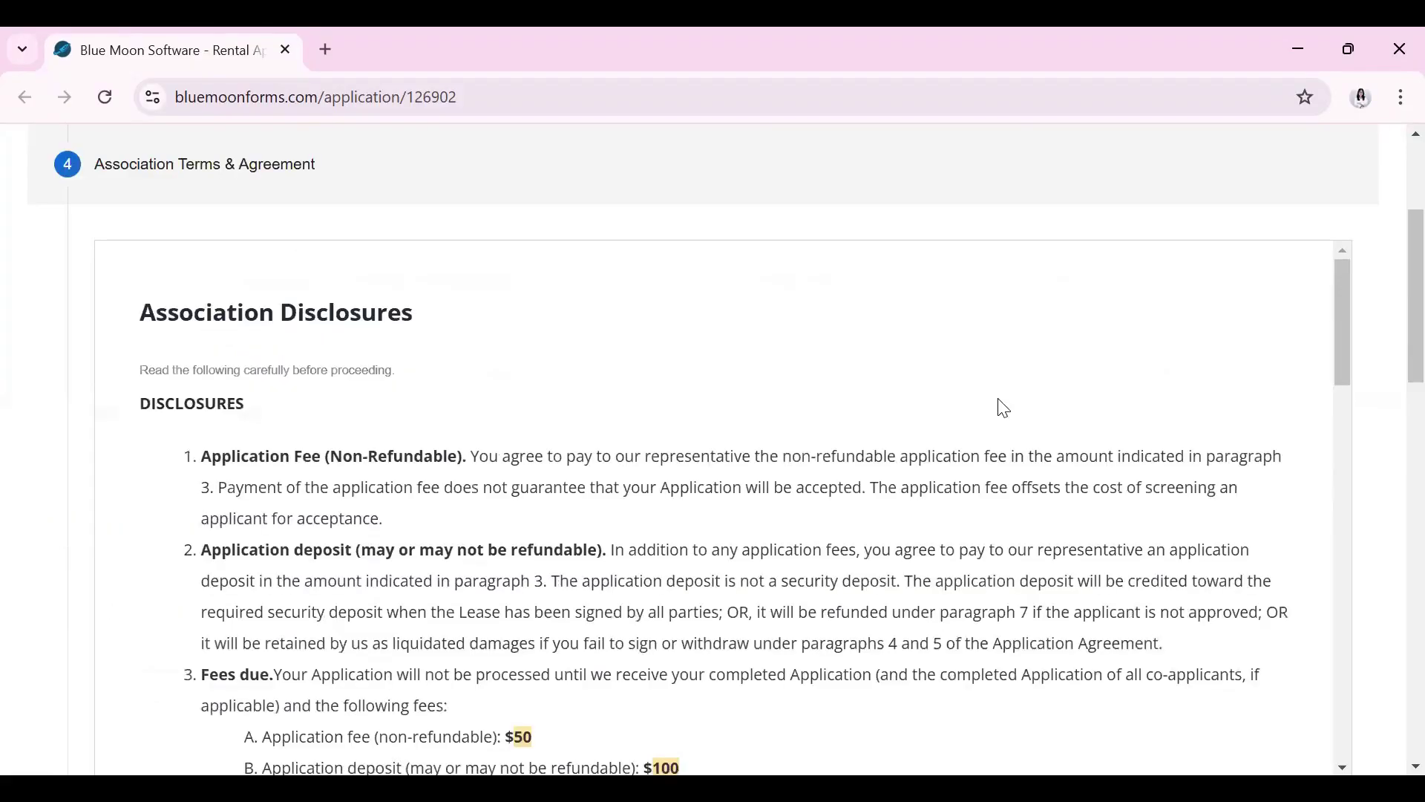
Read through the Association Disclosures, including the Application Fee explanation, to the bottom
scroll(522, 417, down, 1)
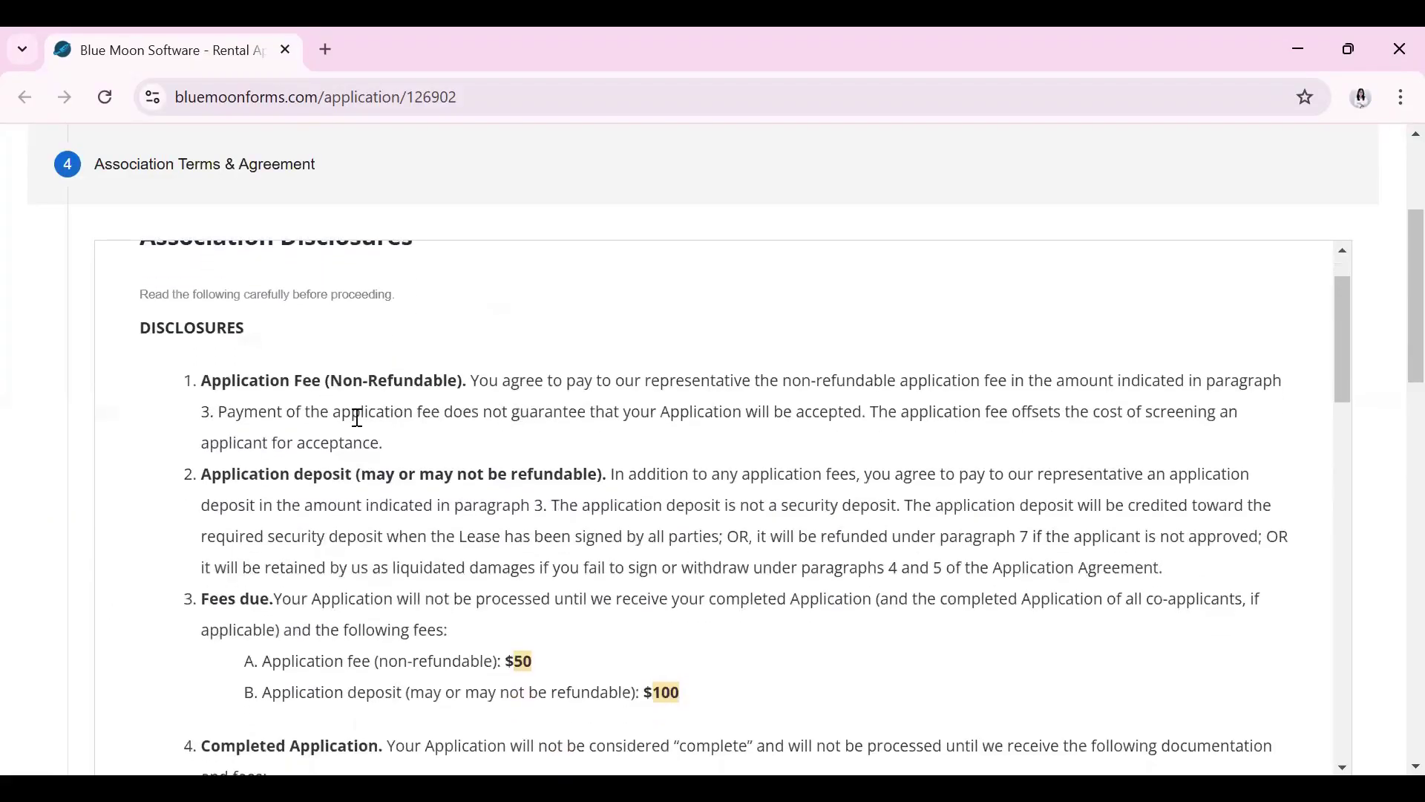
drag(209, 380, 325, 382)
click(330, 382)
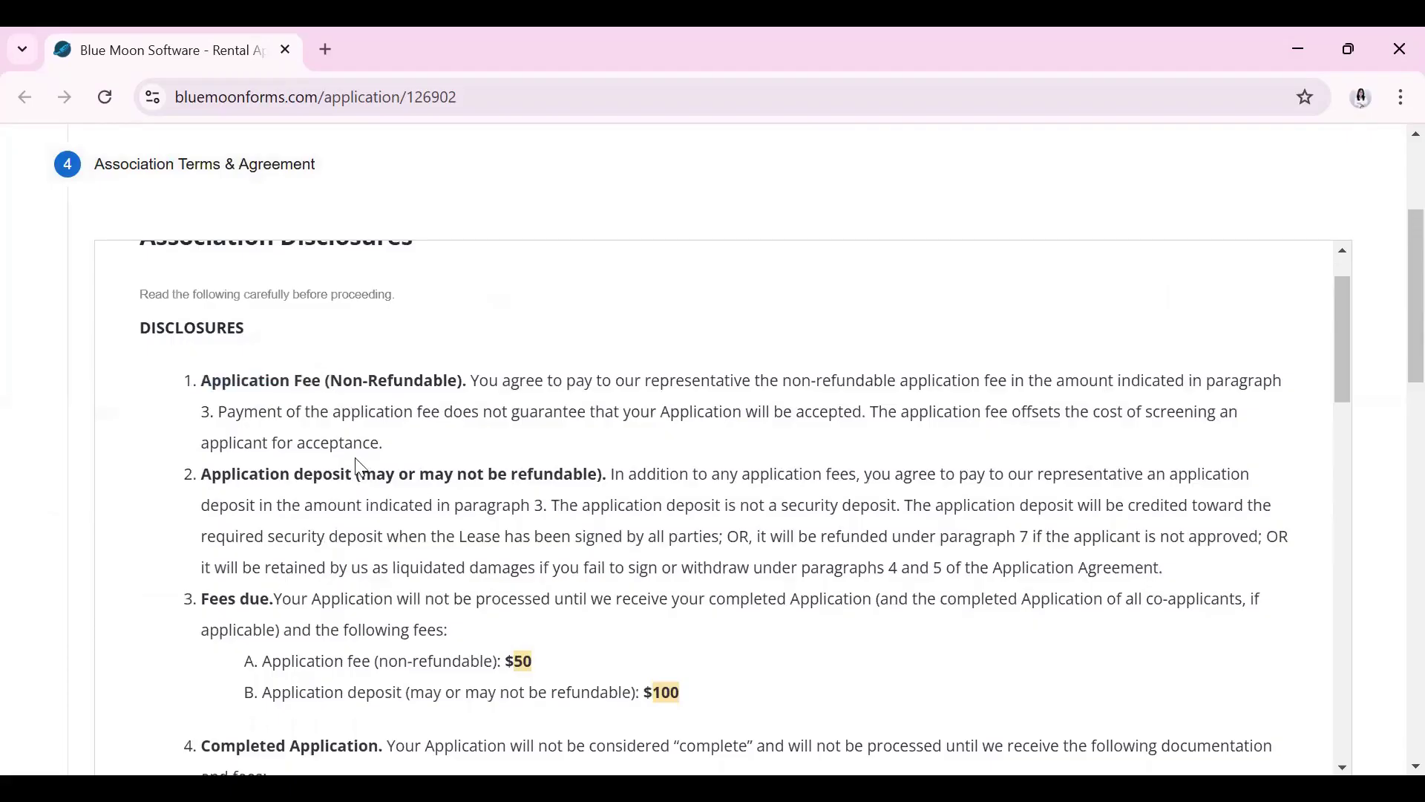
drag(473, 414, 486, 438)
click(491, 441)
scroll(861, 451, down, 3)
scroll(864, 449, down, 3)
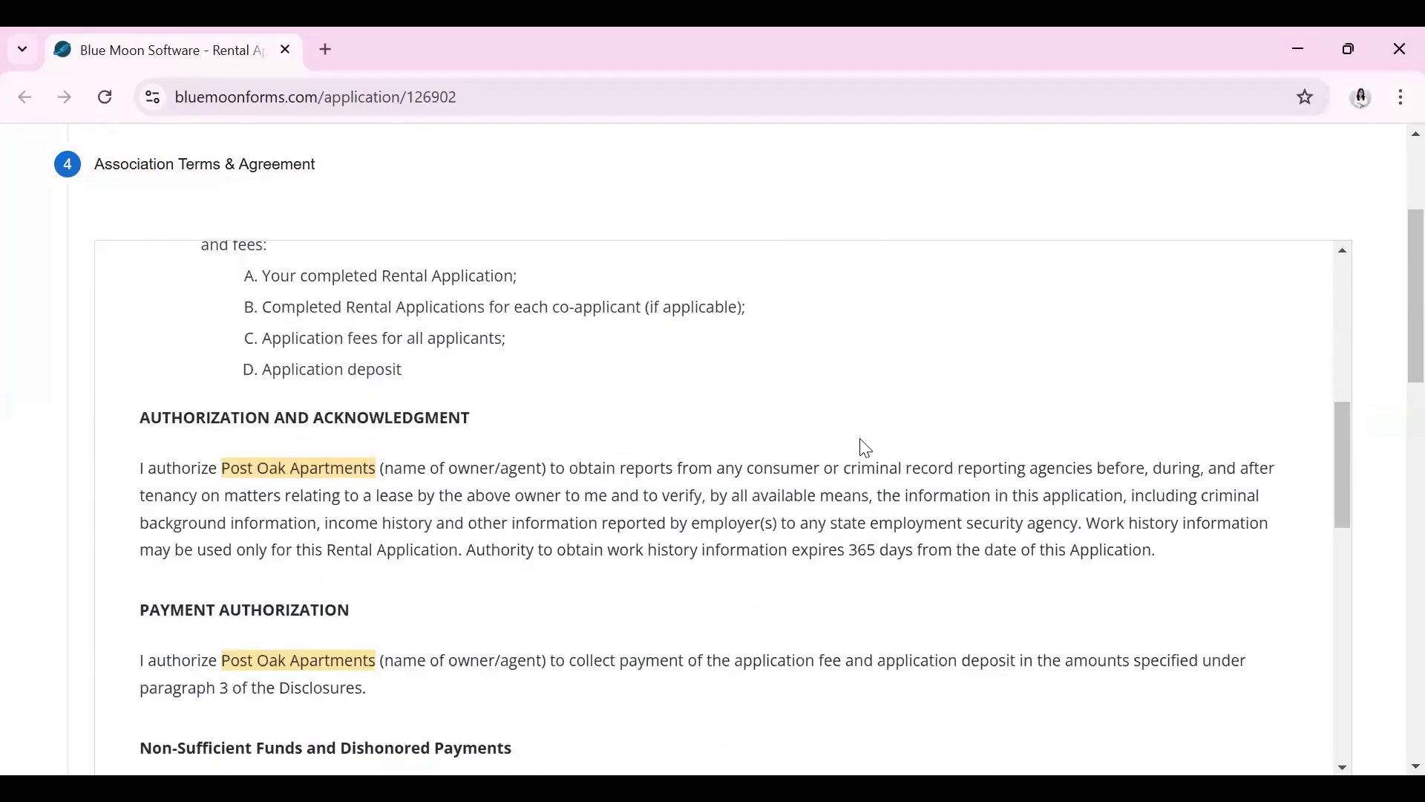
scroll(866, 448, down, 9)
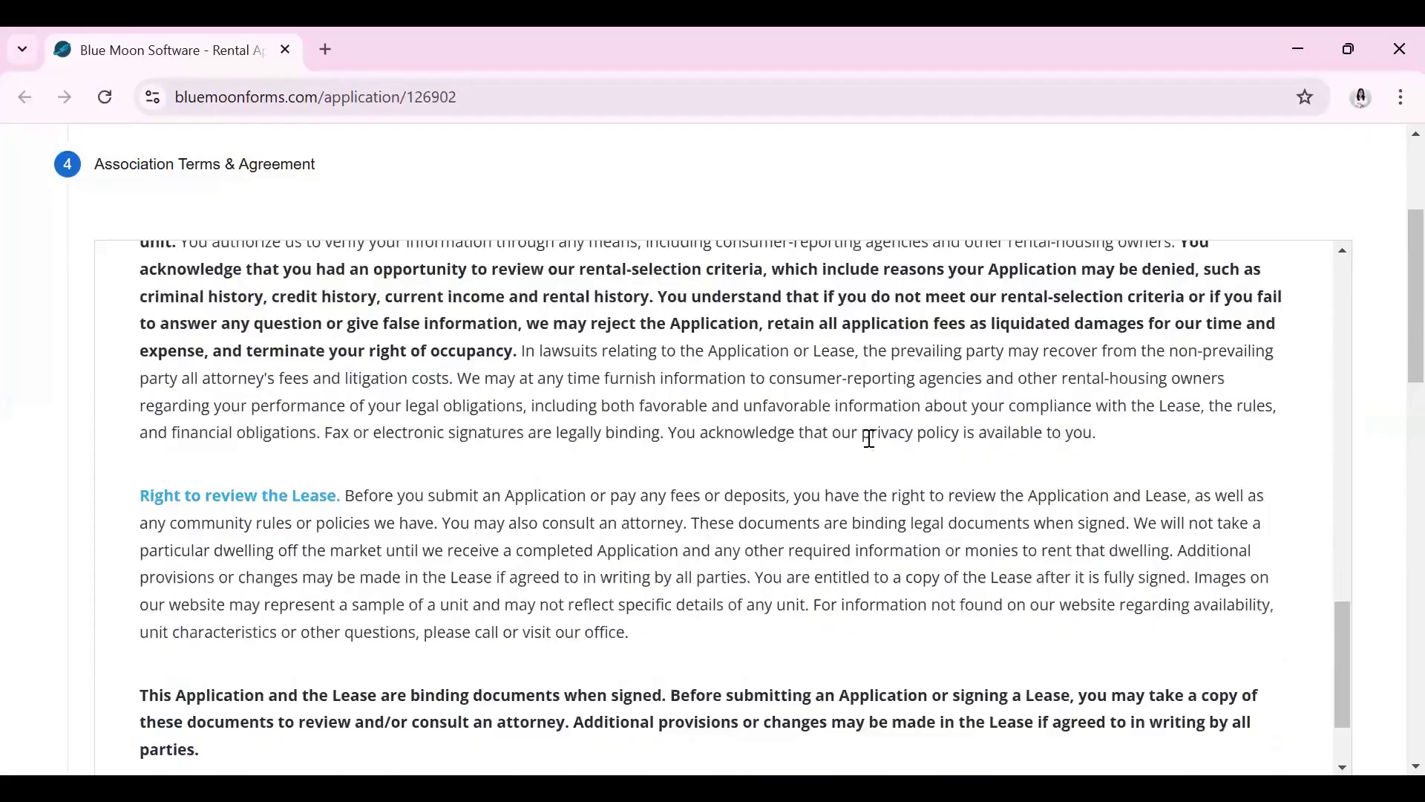
scroll(933, 466, down, 3)
Accept the Association Terms and start reading the Hexa Property Terms rental criteria
click(1247, 682)
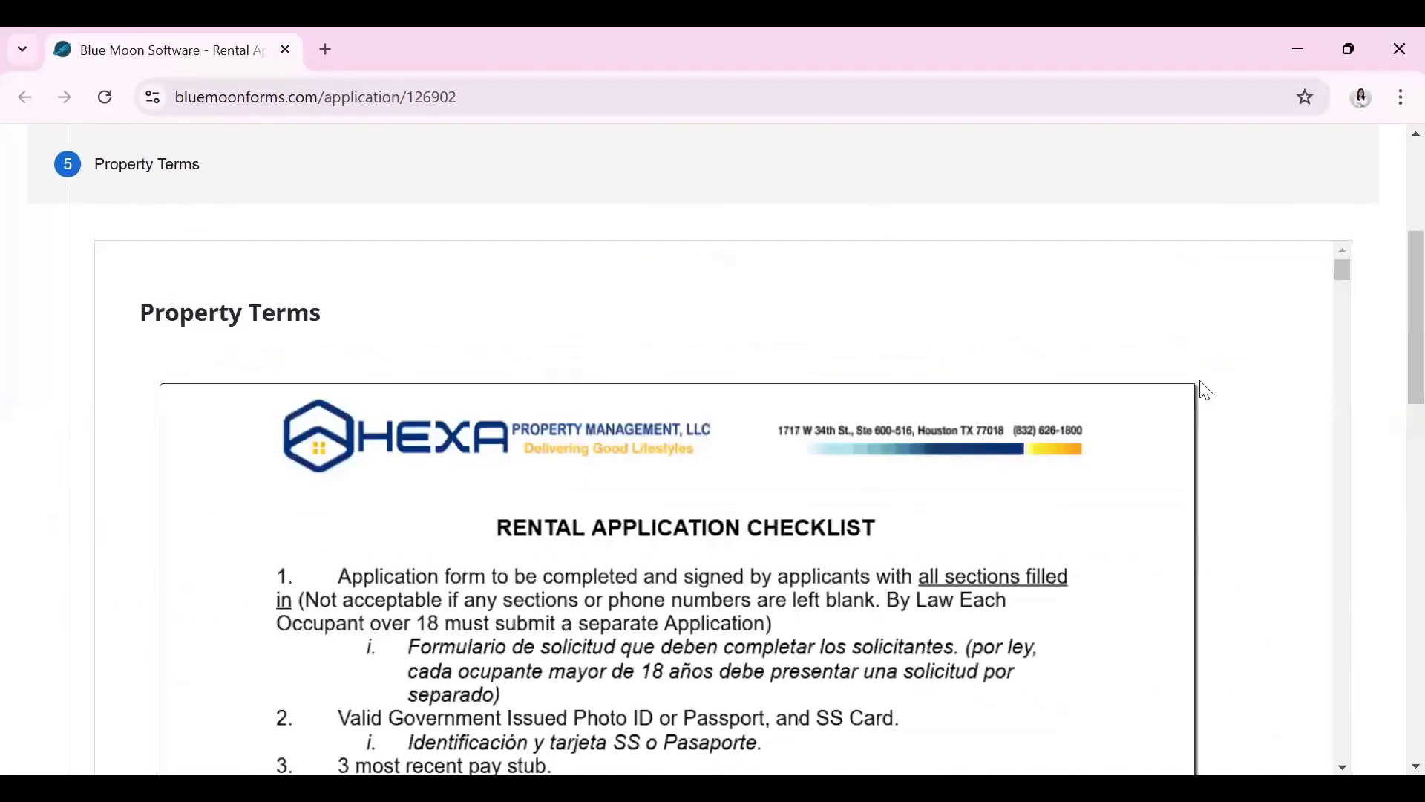
scroll(1106, 461, down, 2)
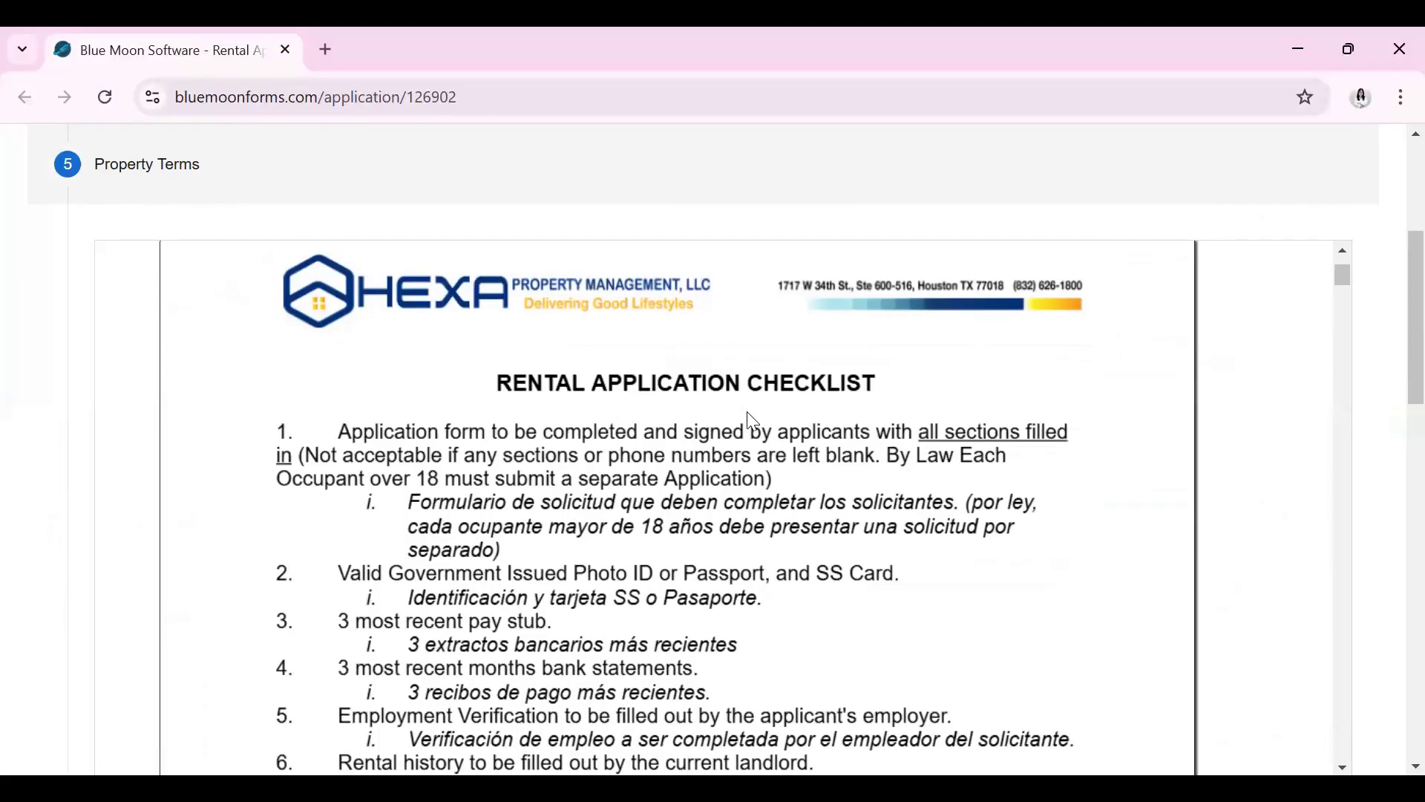
scroll(352, 364, down, 2)
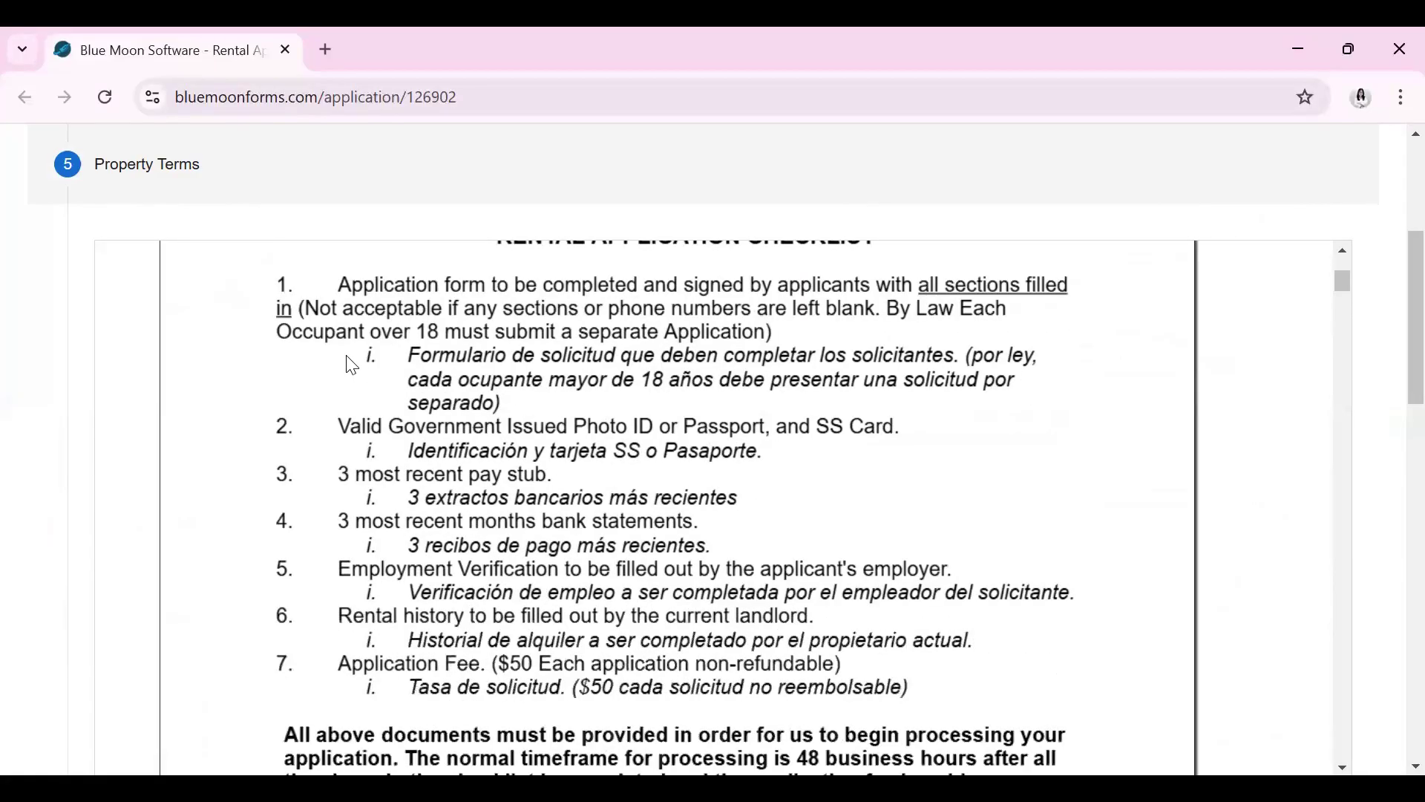
scroll(583, 435, down, 9)
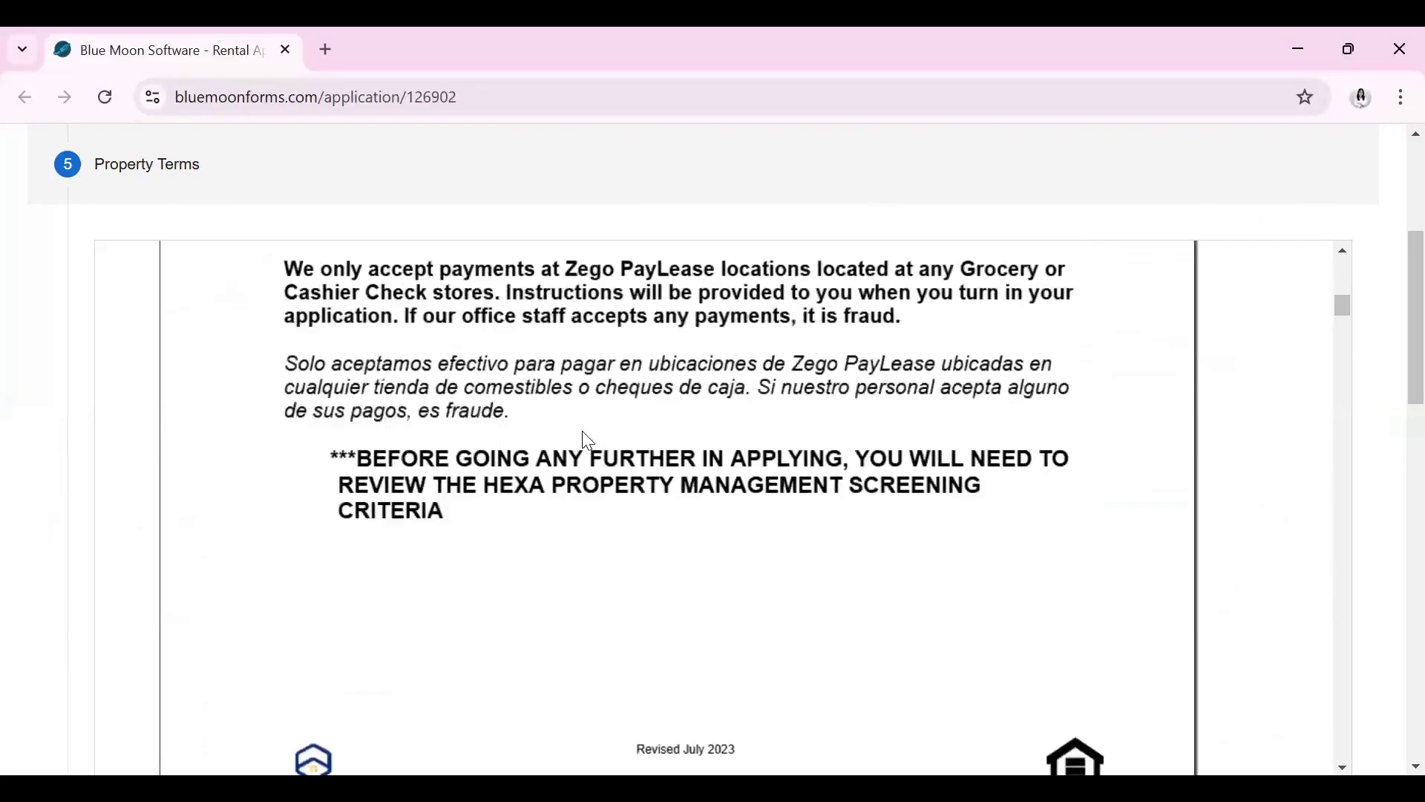
scroll(587, 440, down, 6)
scroll(587, 440, down, 12)
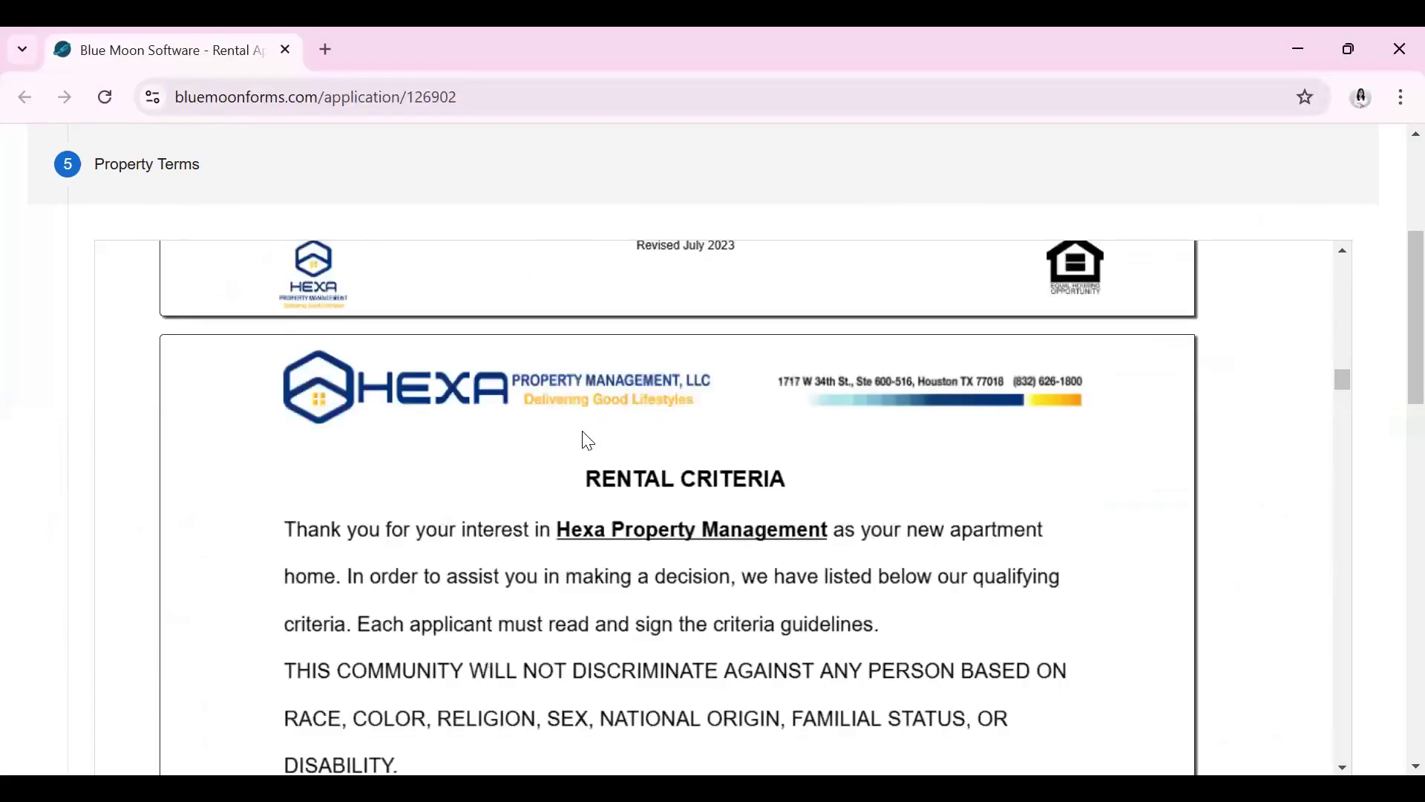
scroll(587, 444, down, 12)
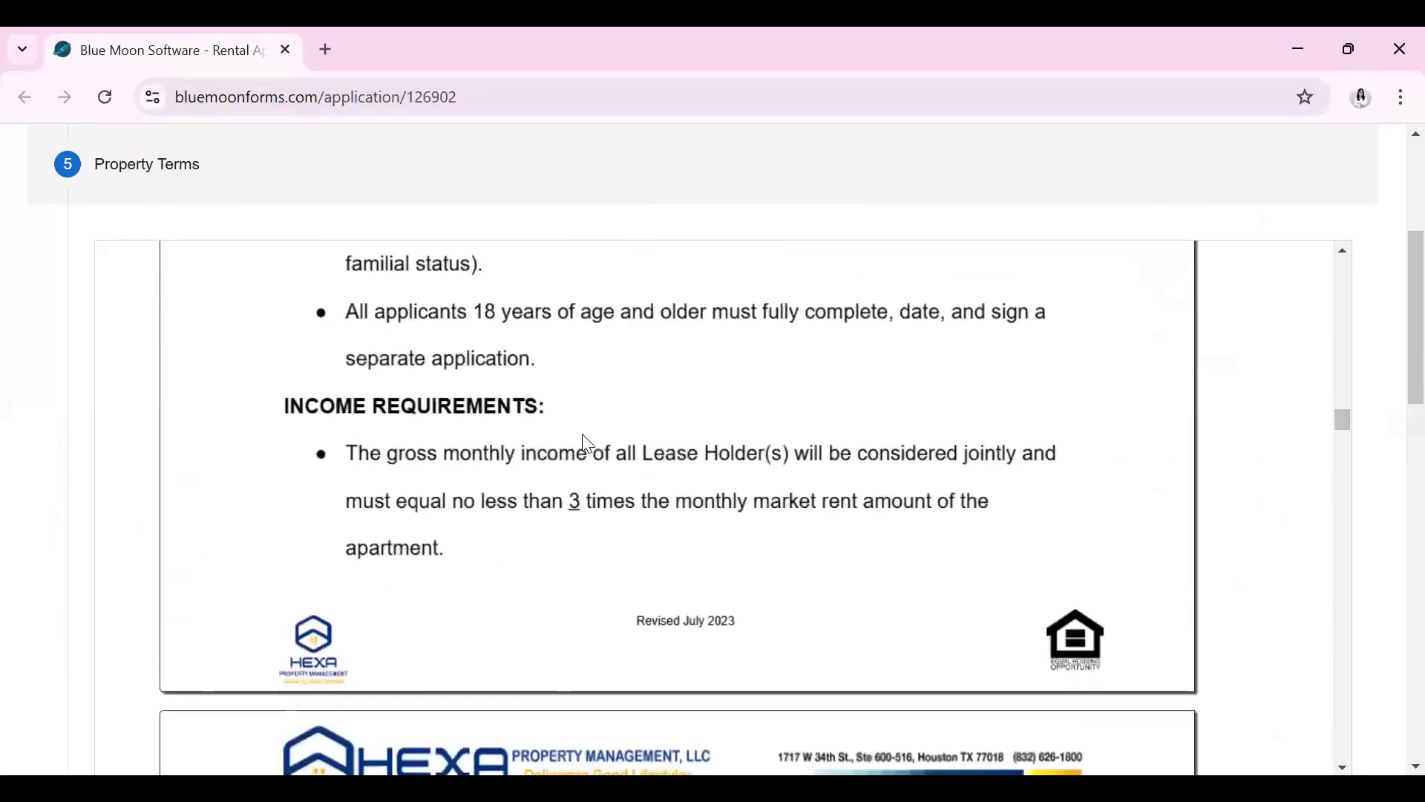
scroll(535, 446, down, 12)
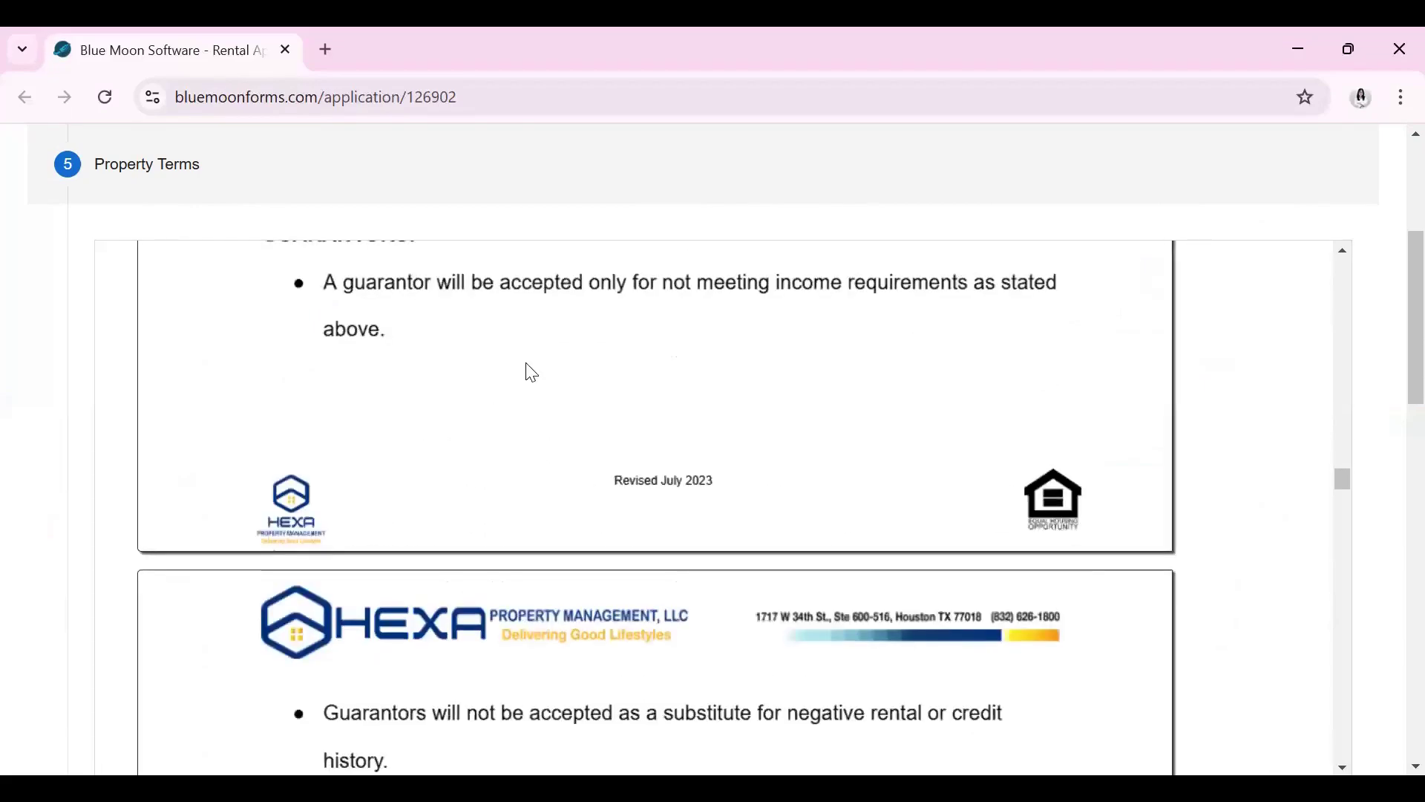
scroll(625, 527, down, 5)
scroll(628, 530, down, 5)
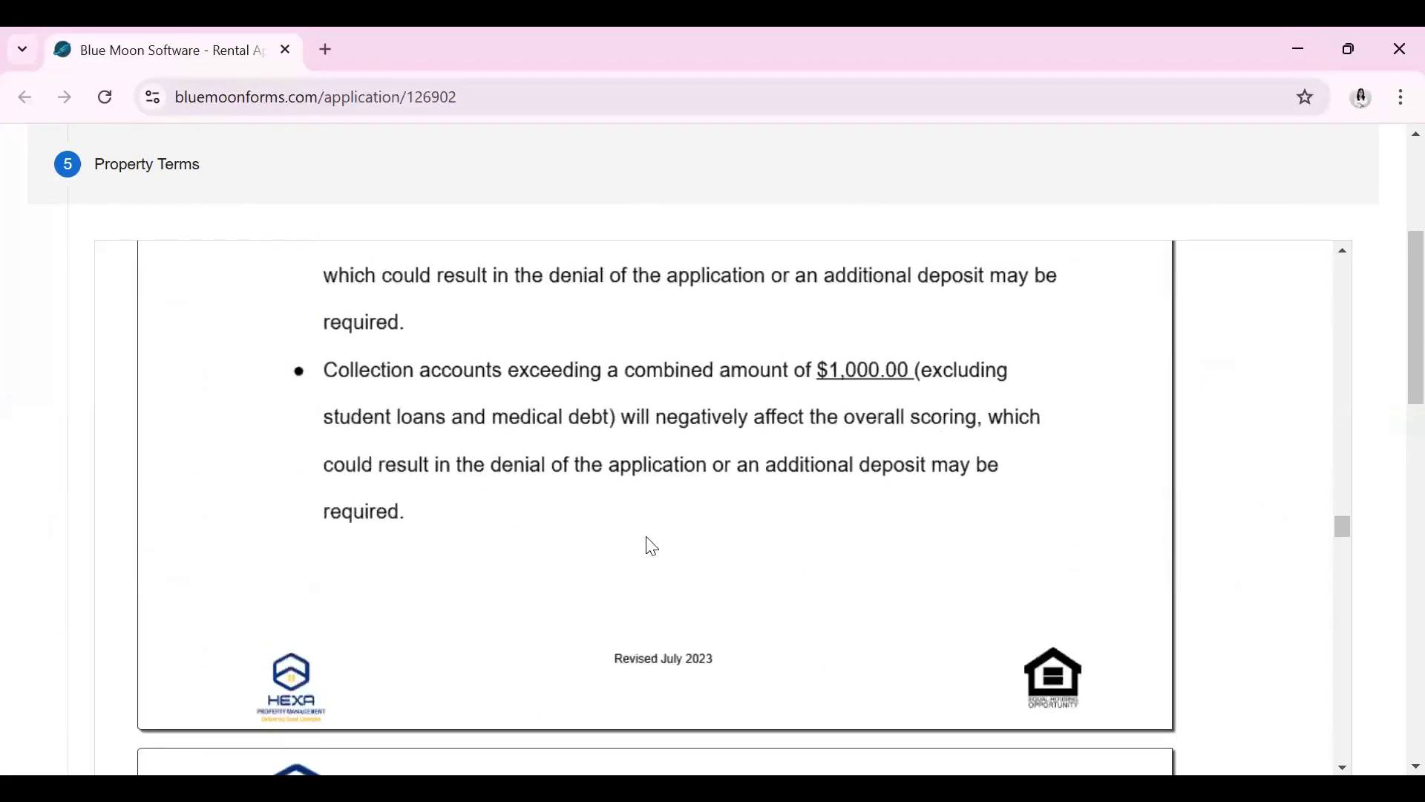
Read the Property Terms down to the applicant signature lines
scroll(527, 401, up, 2)
scroll(528, 408, down, 9)
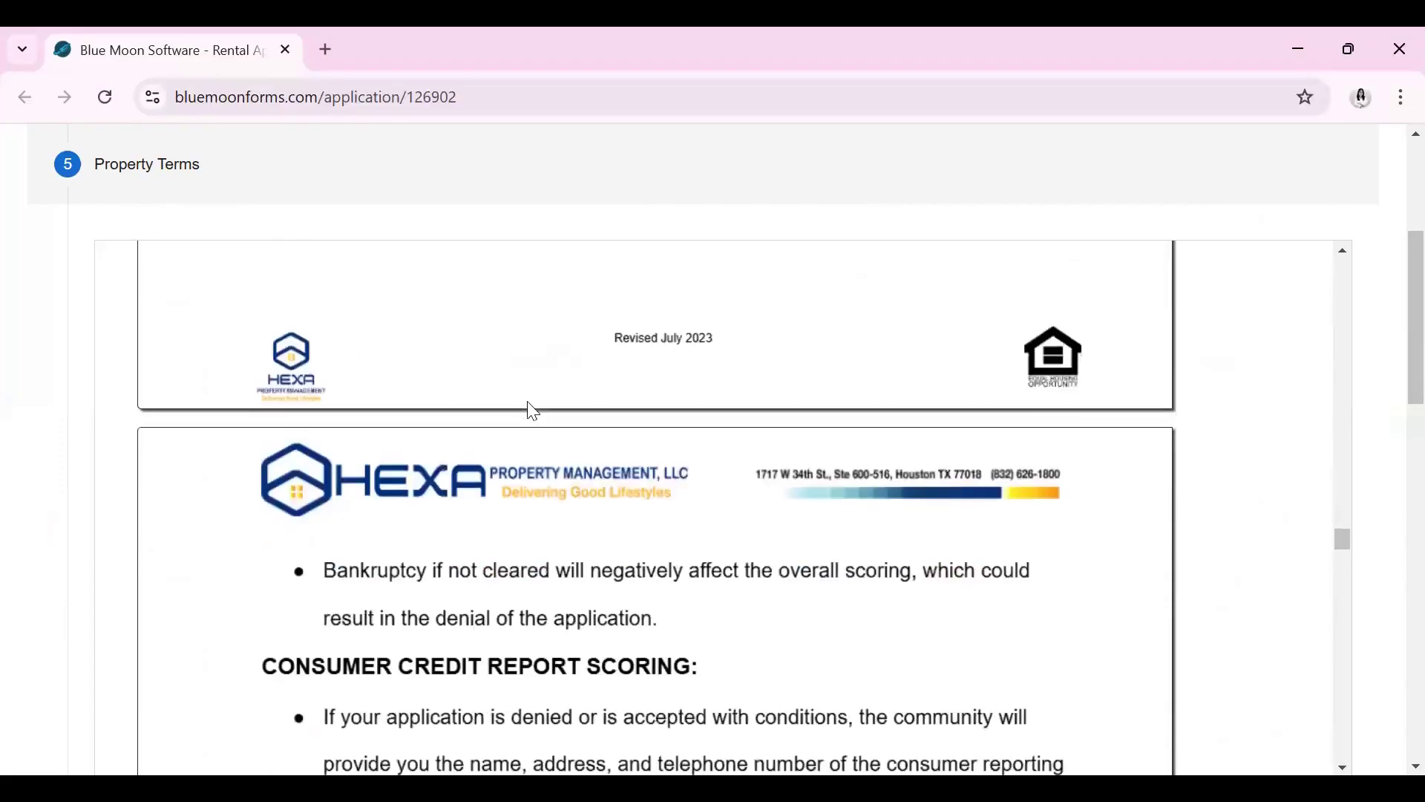
scroll(550, 440, down, 2)
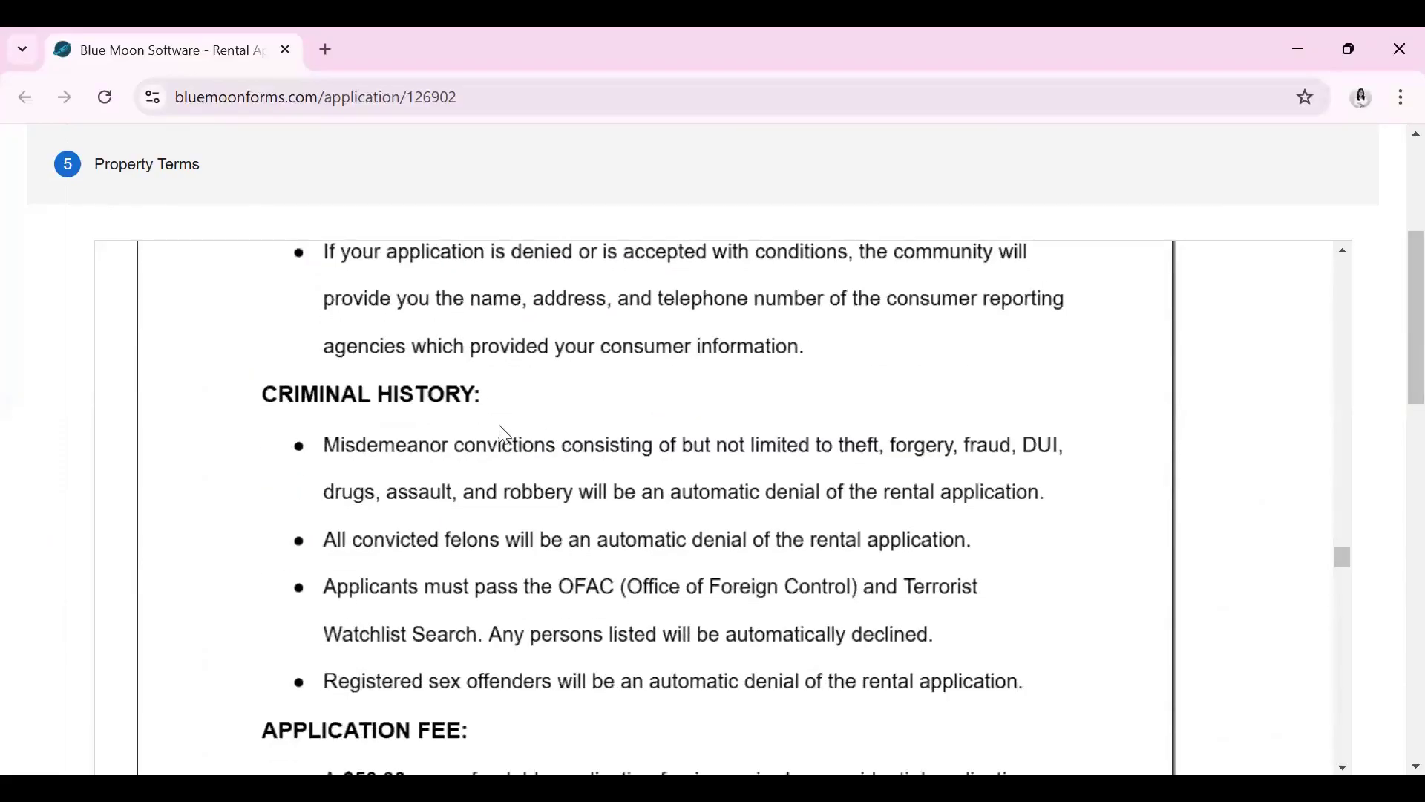
scroll(520, 461, down, 4)
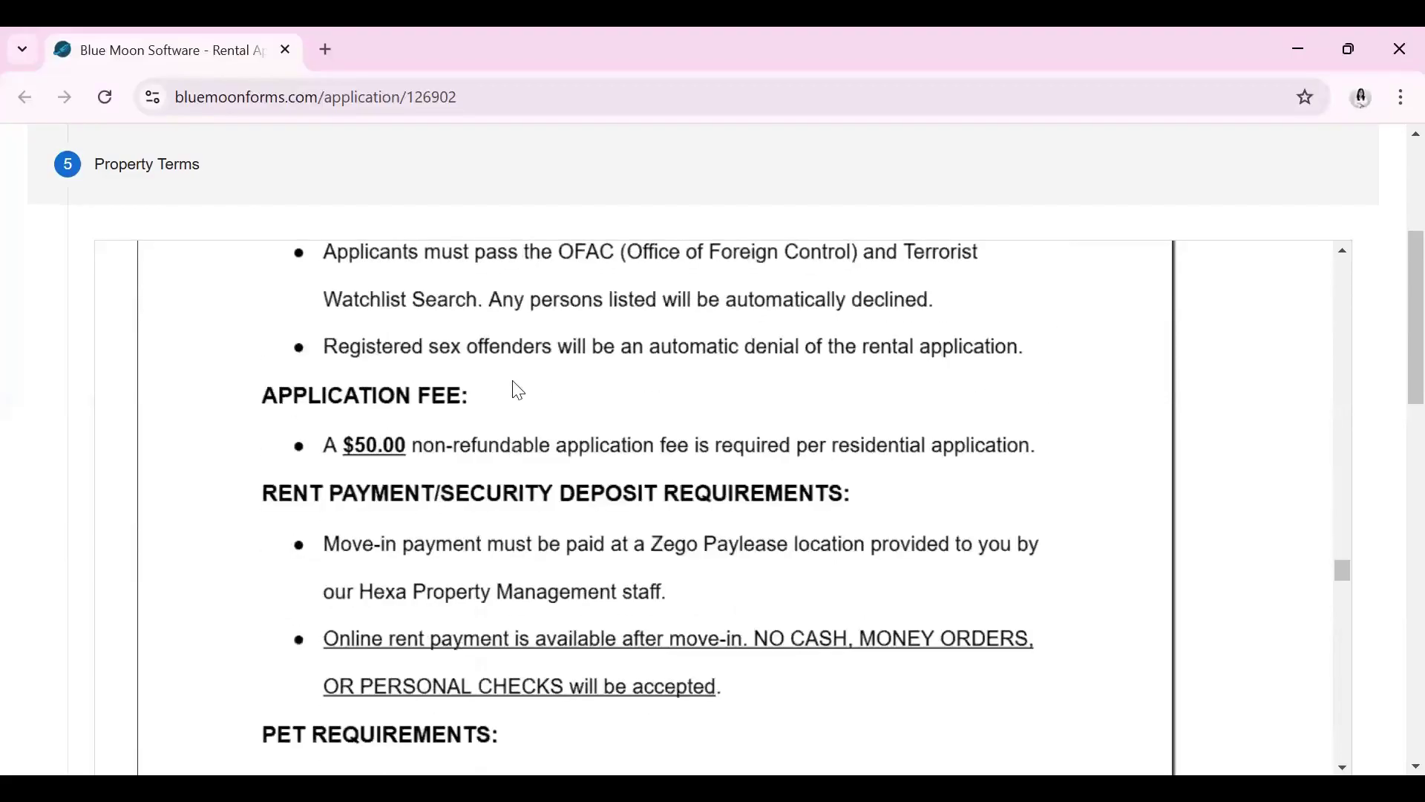
scroll(739, 492, down, 2)
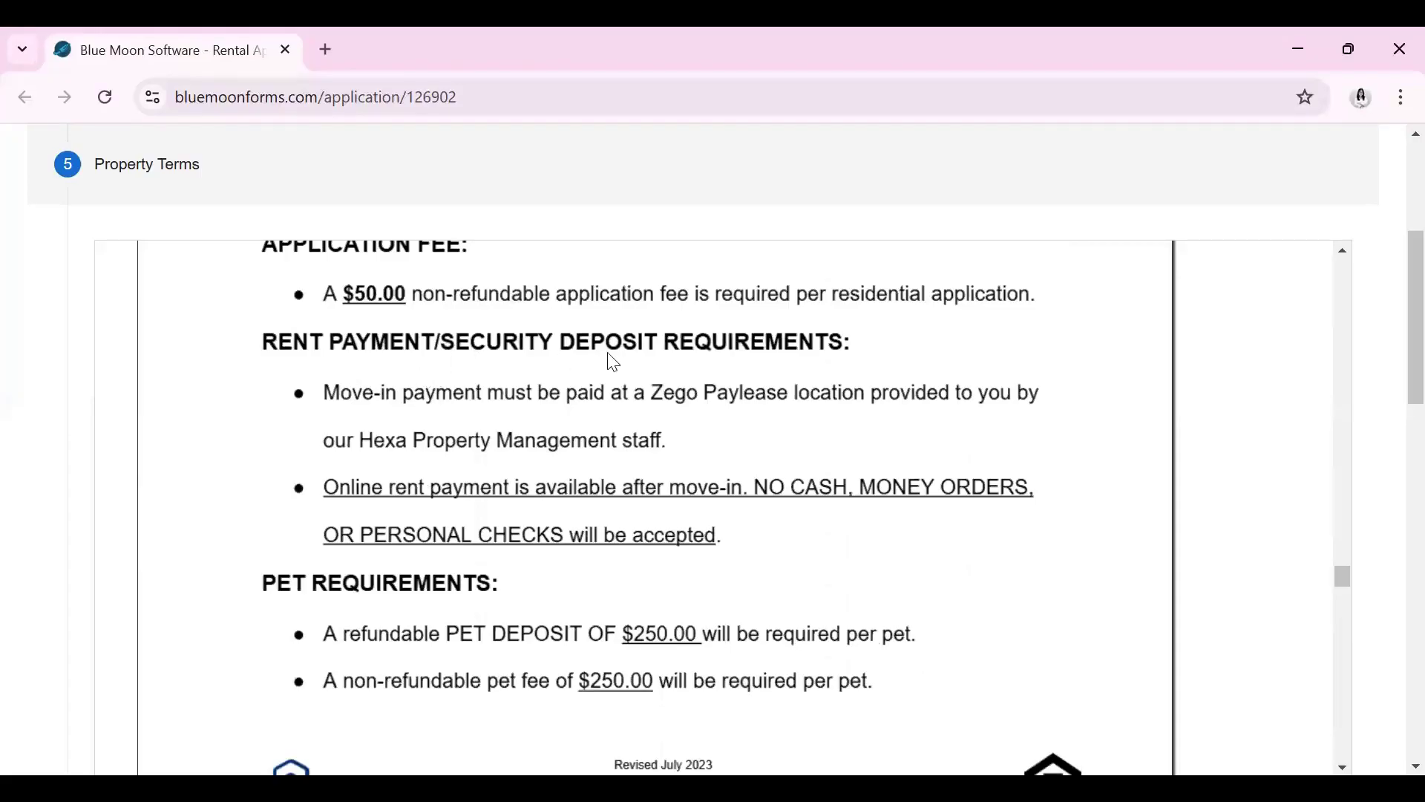
scroll(510, 436, down, 3)
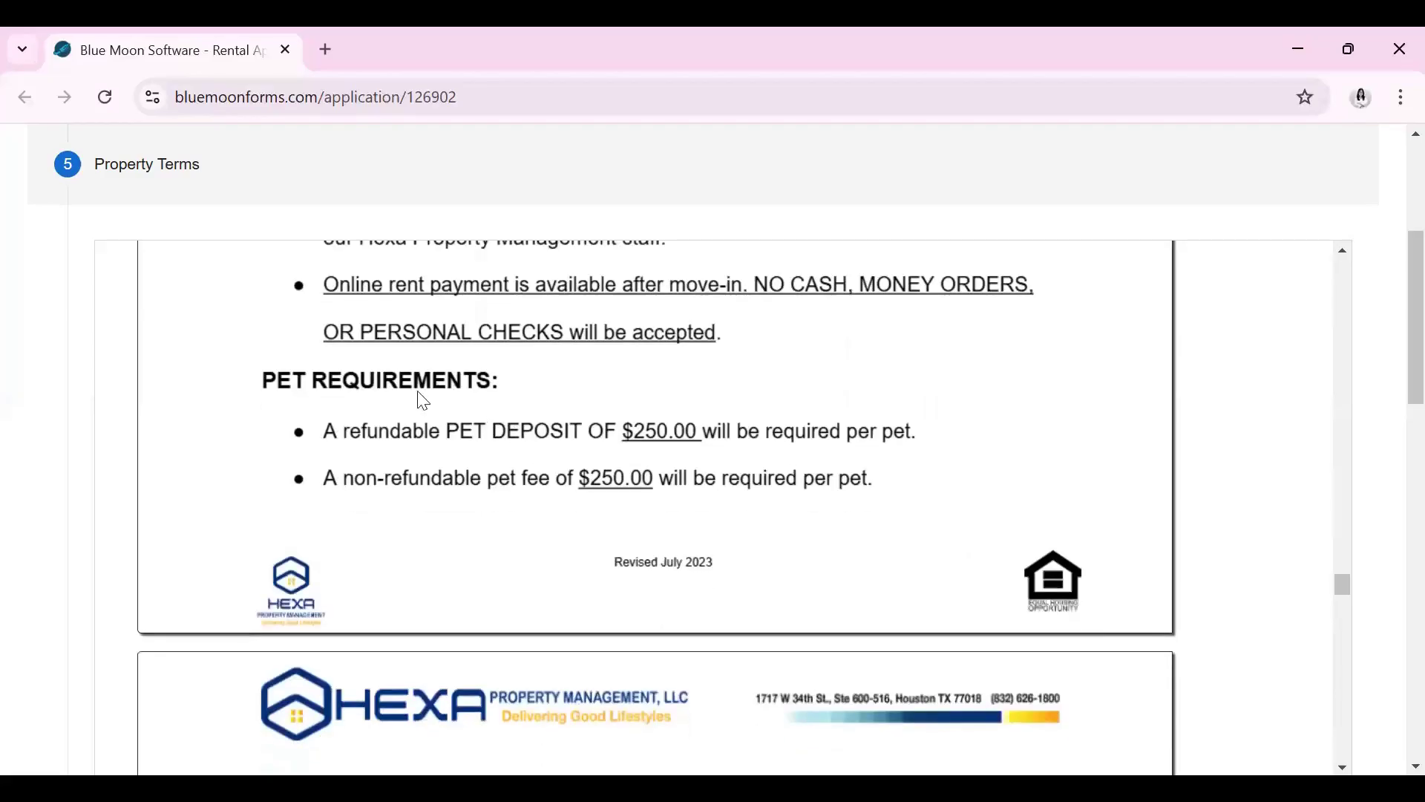
scroll(542, 408, down, 10)
scroll(548, 415, down, 20)
scroll(555, 418, down, 15)
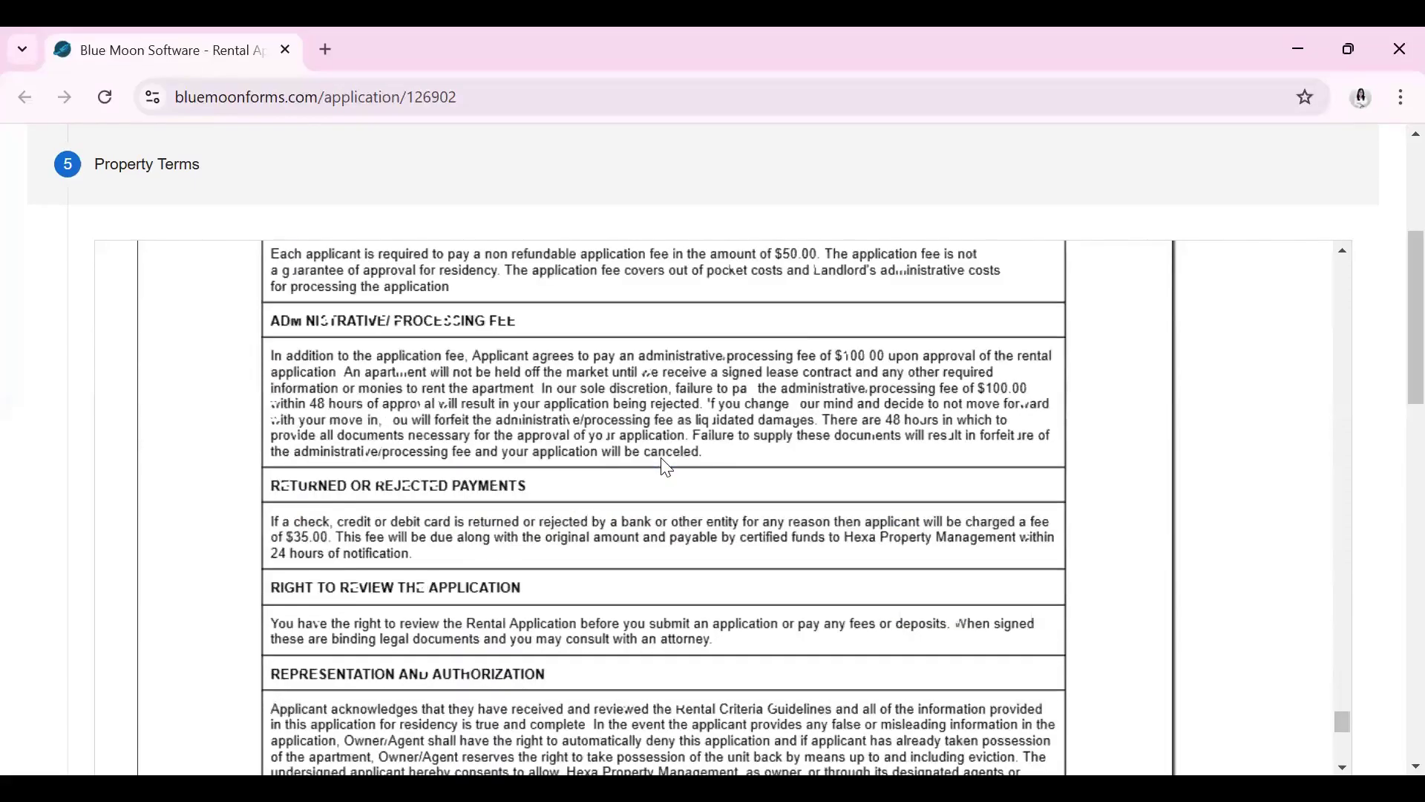
scroll(664, 468, down, 5)
scroll(661, 471, down, 2)
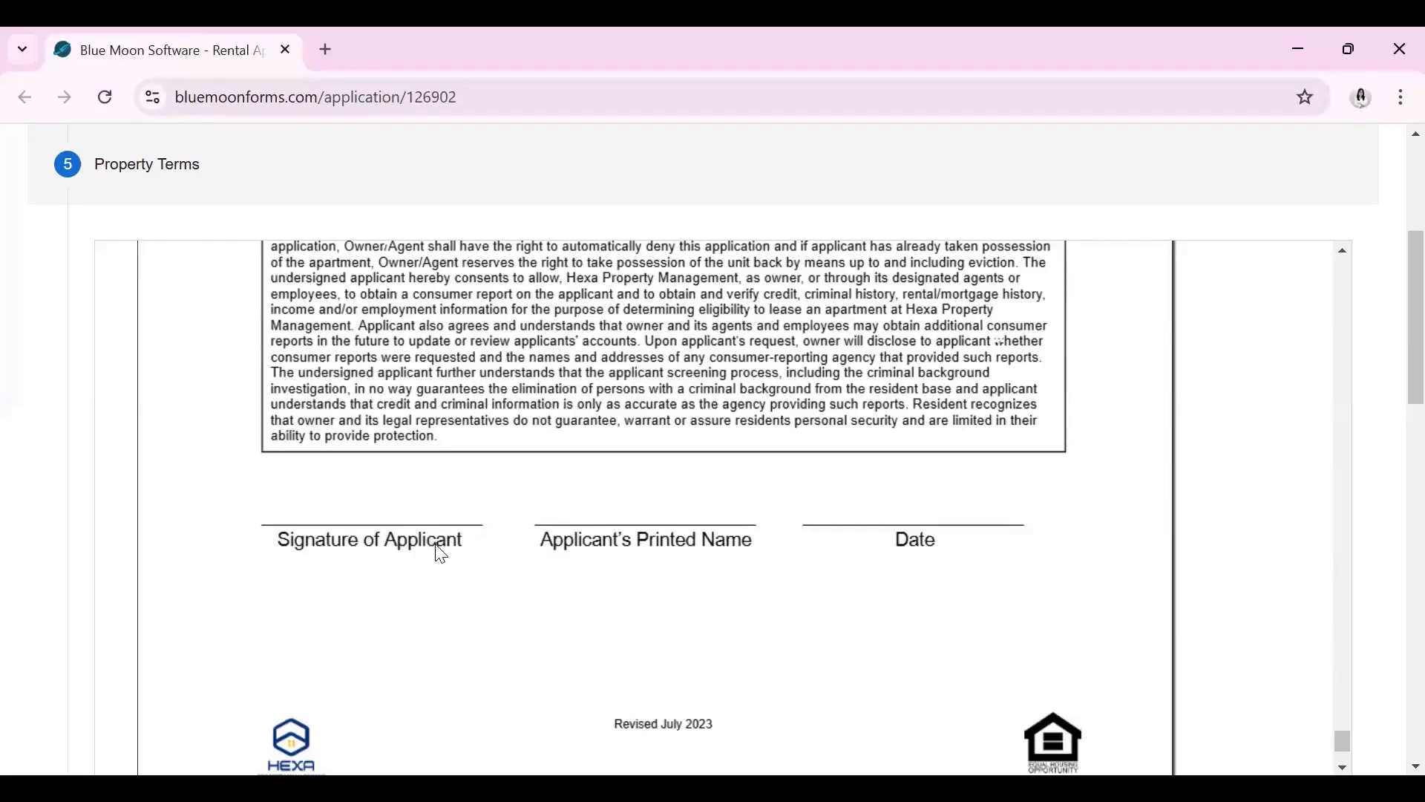
scroll(934, 523, down, 3)
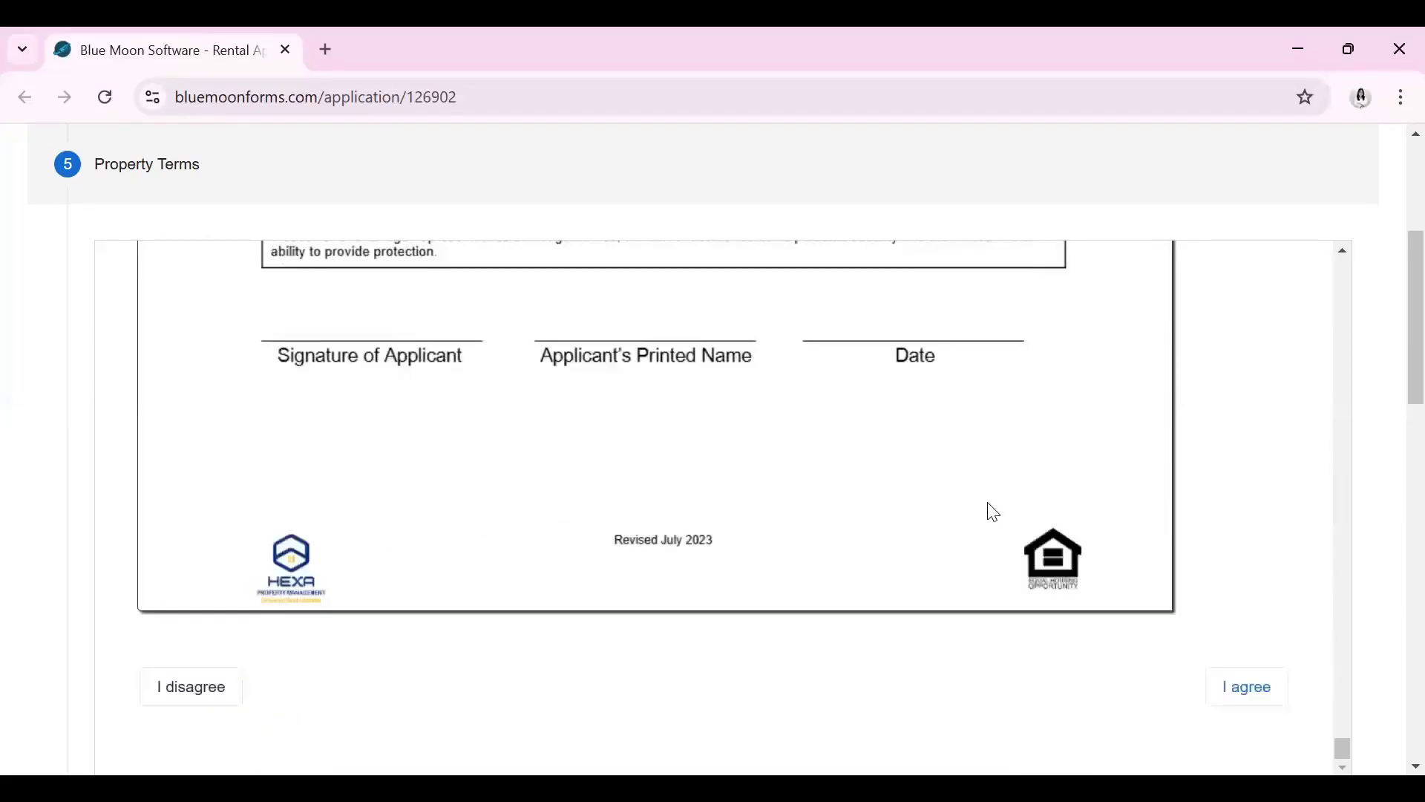
Accept the Property Terms and enter the applicant's first and last name, leaving middle name blank
click(1255, 689)
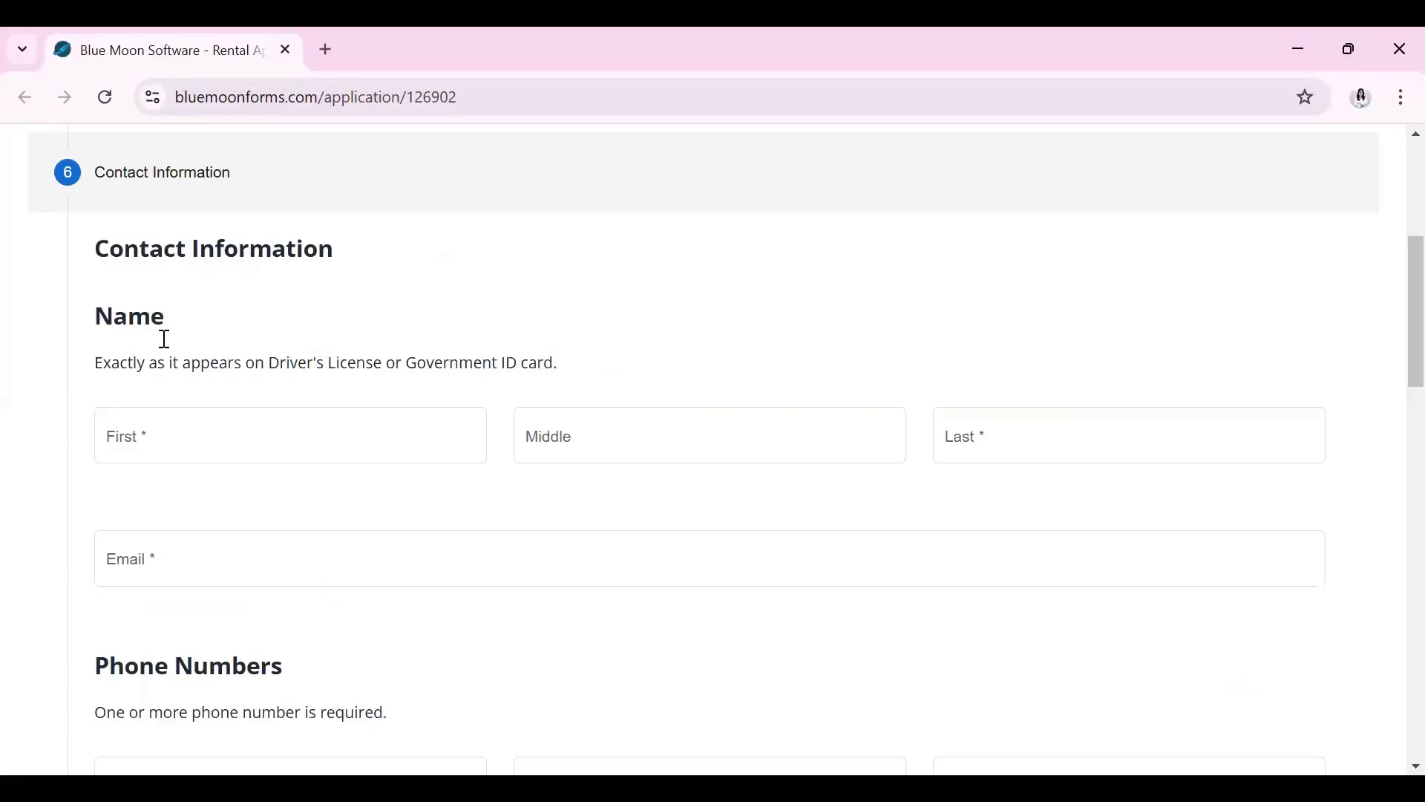
click(208, 435)
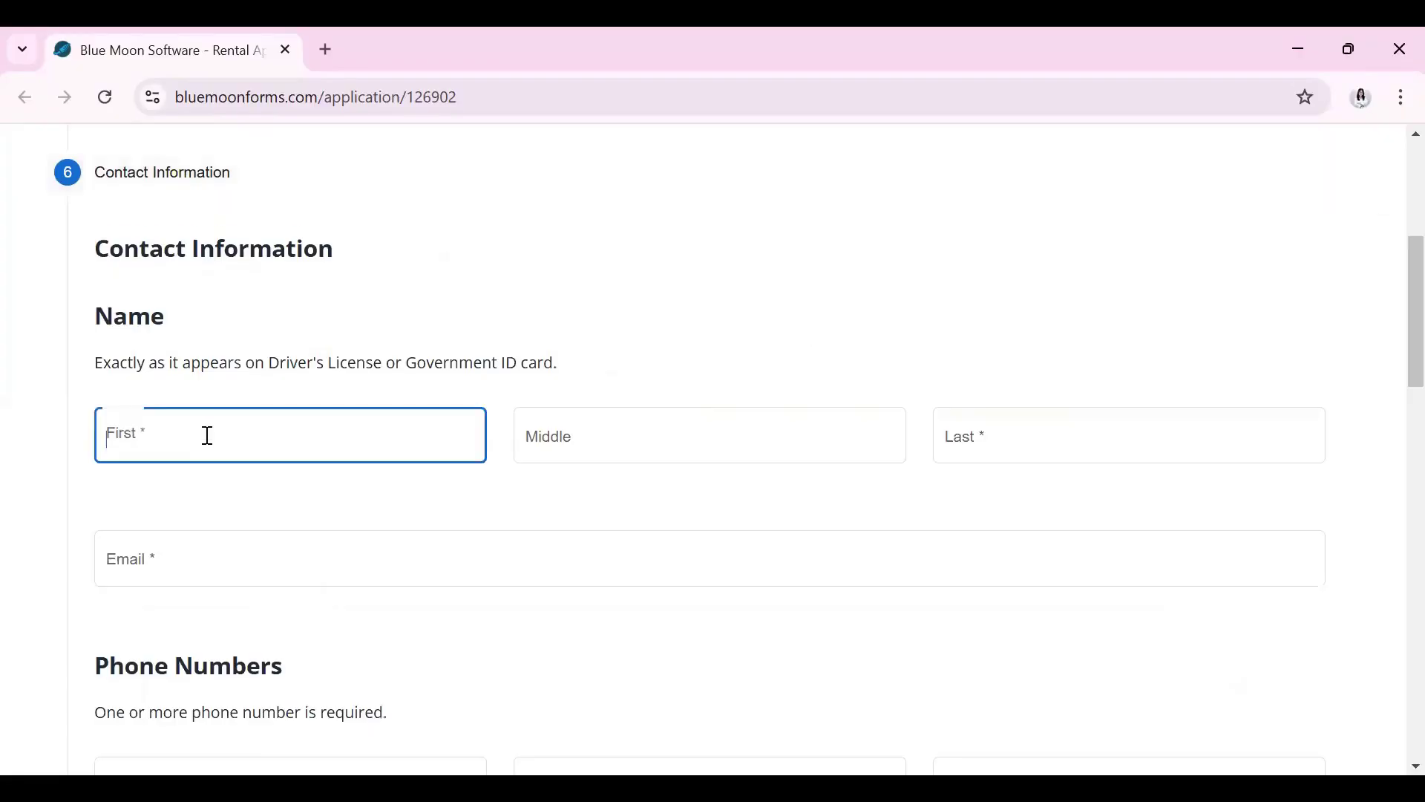
key(Tab)
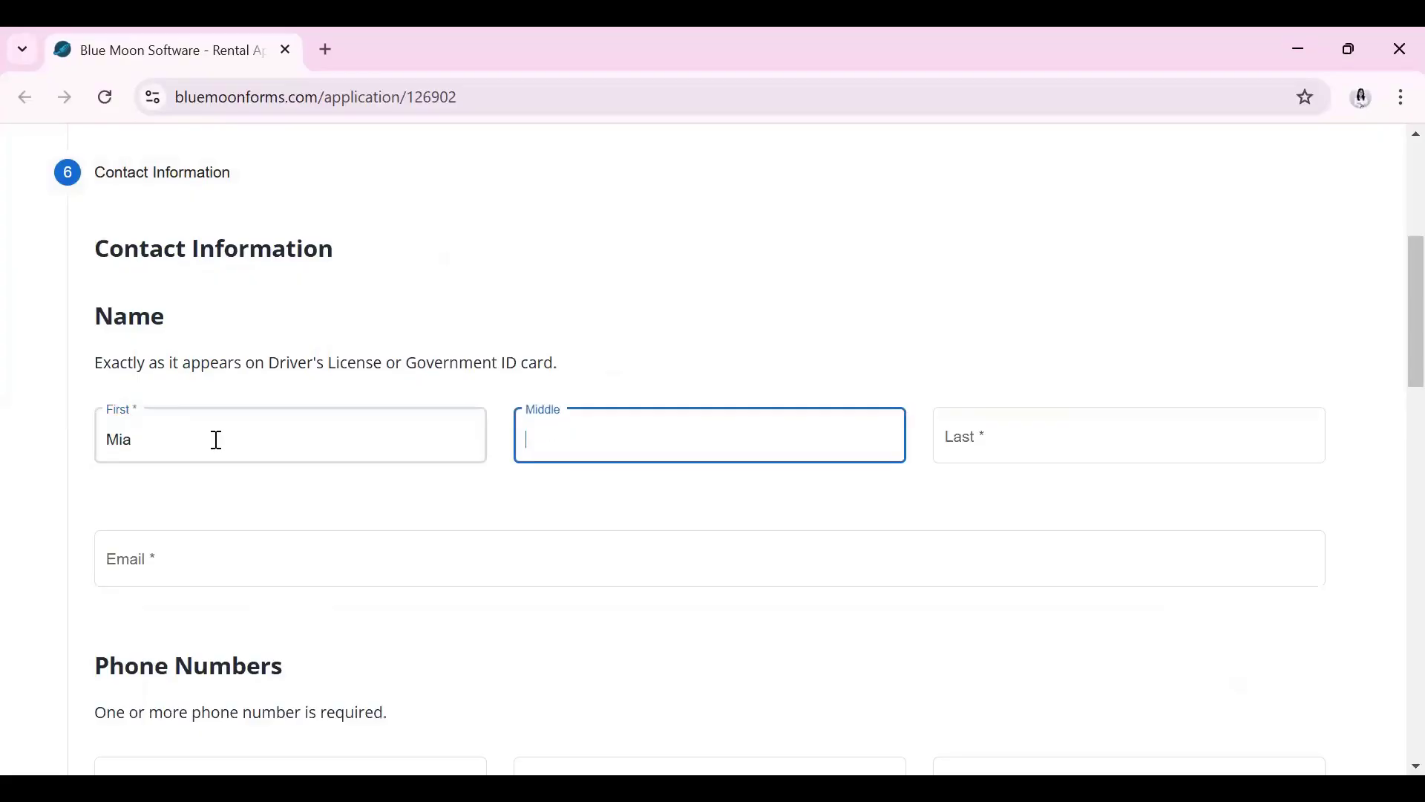
key(Tab)
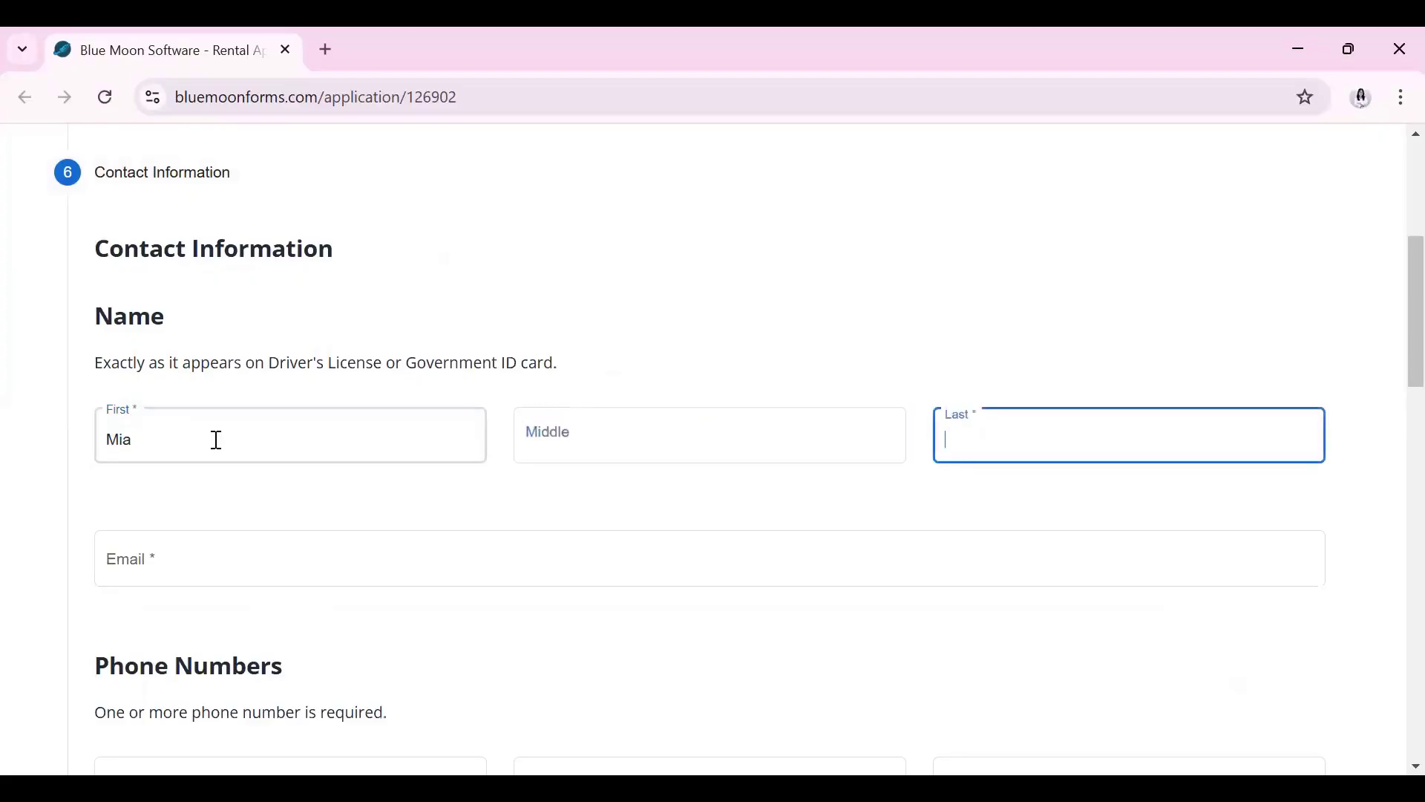
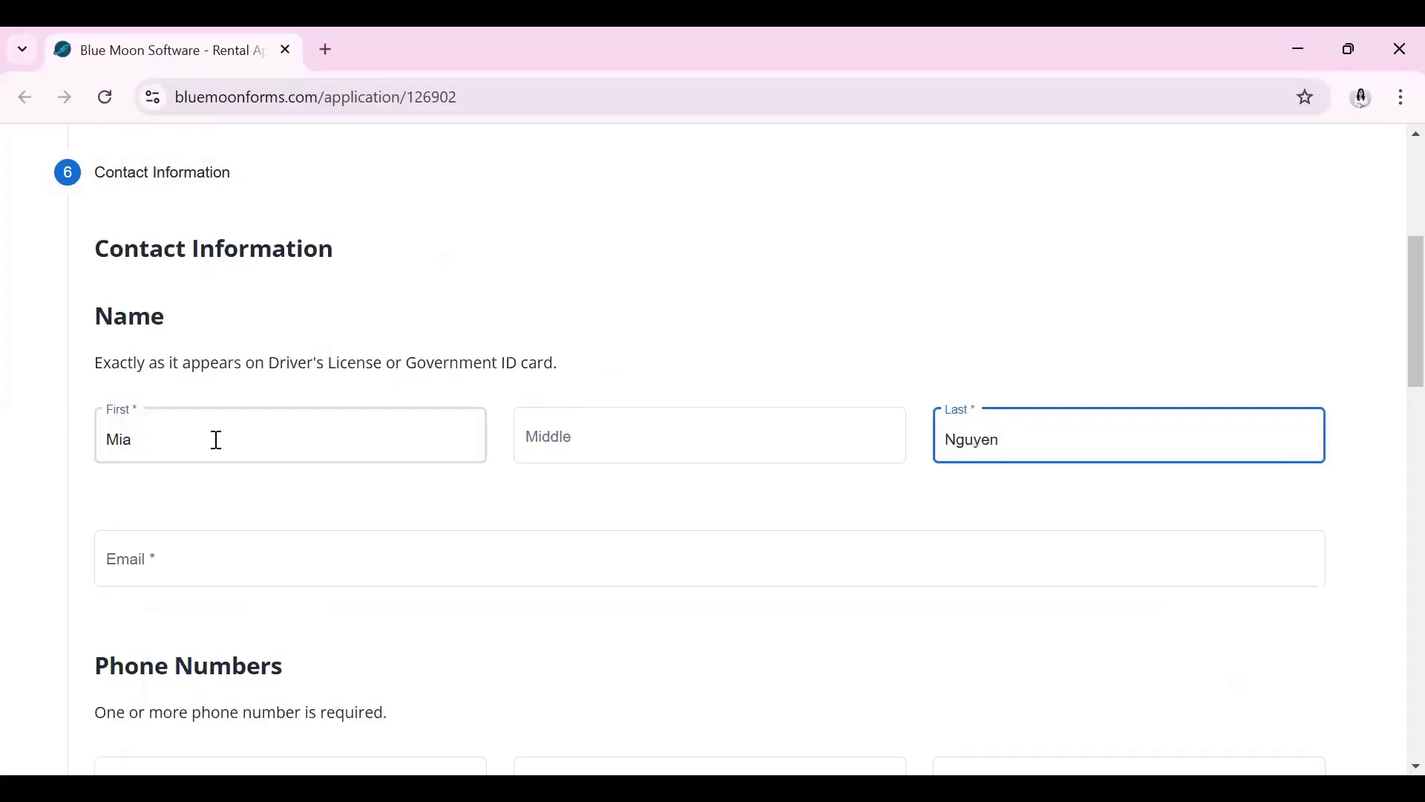
Fill in the applicant's e-mail address
click(293, 554)
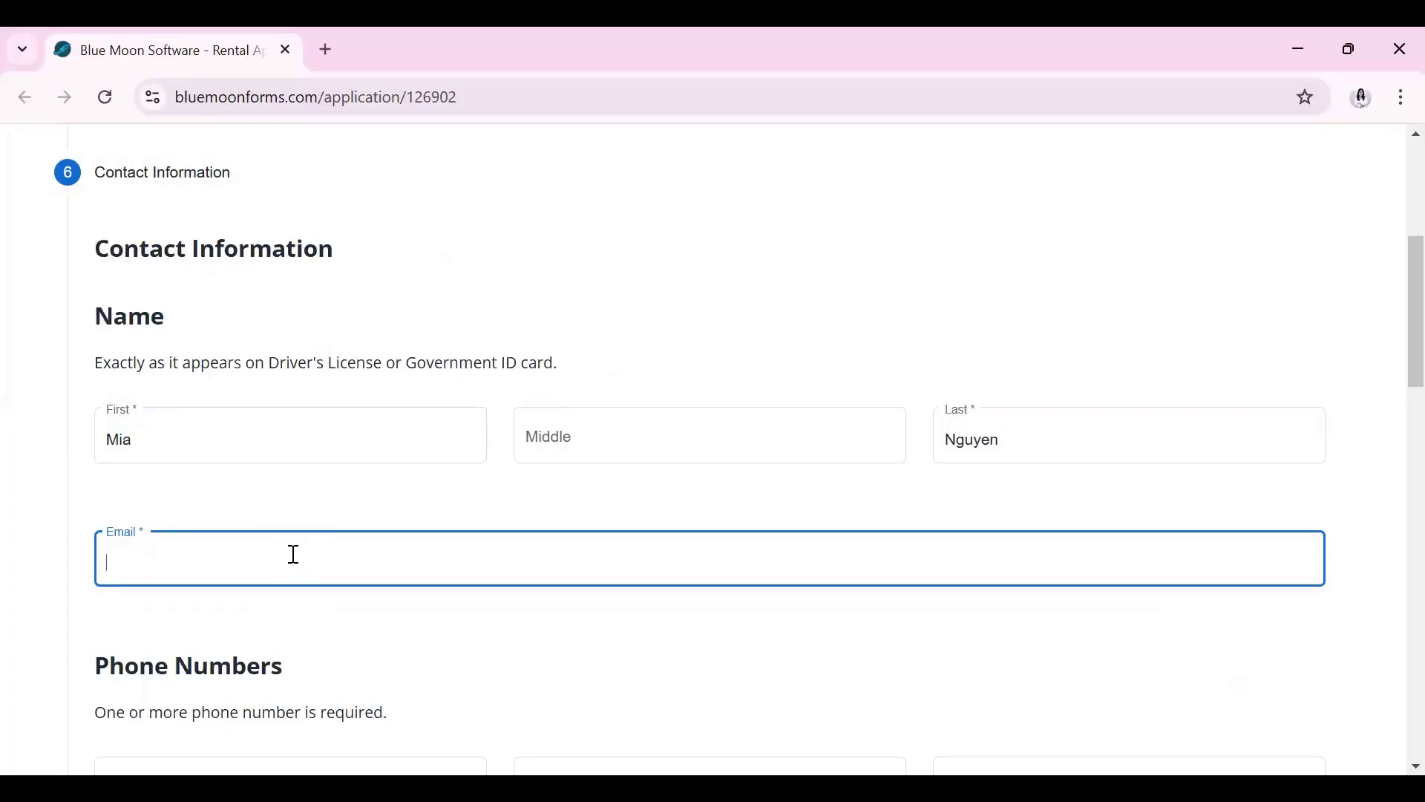
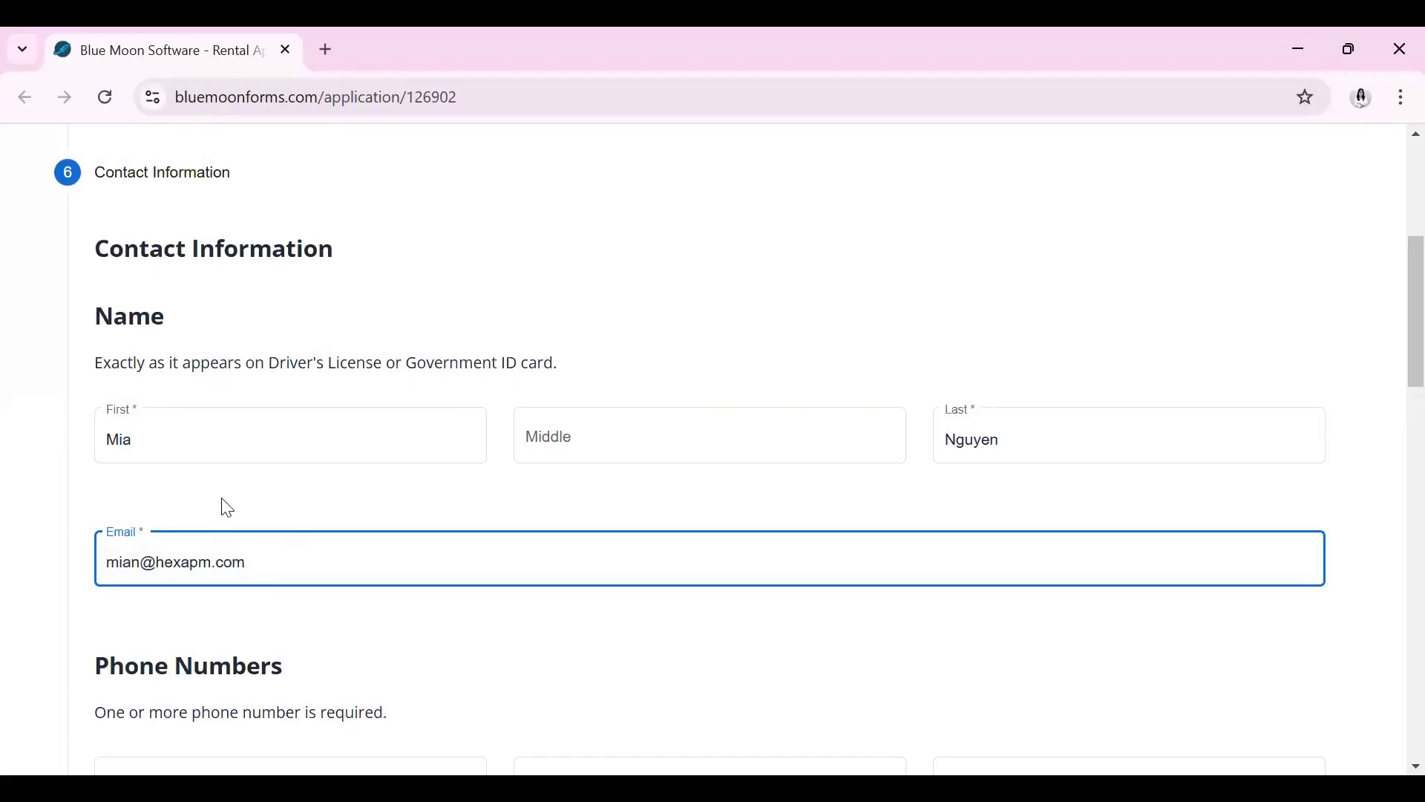
scroll(283, 468, down, 3)
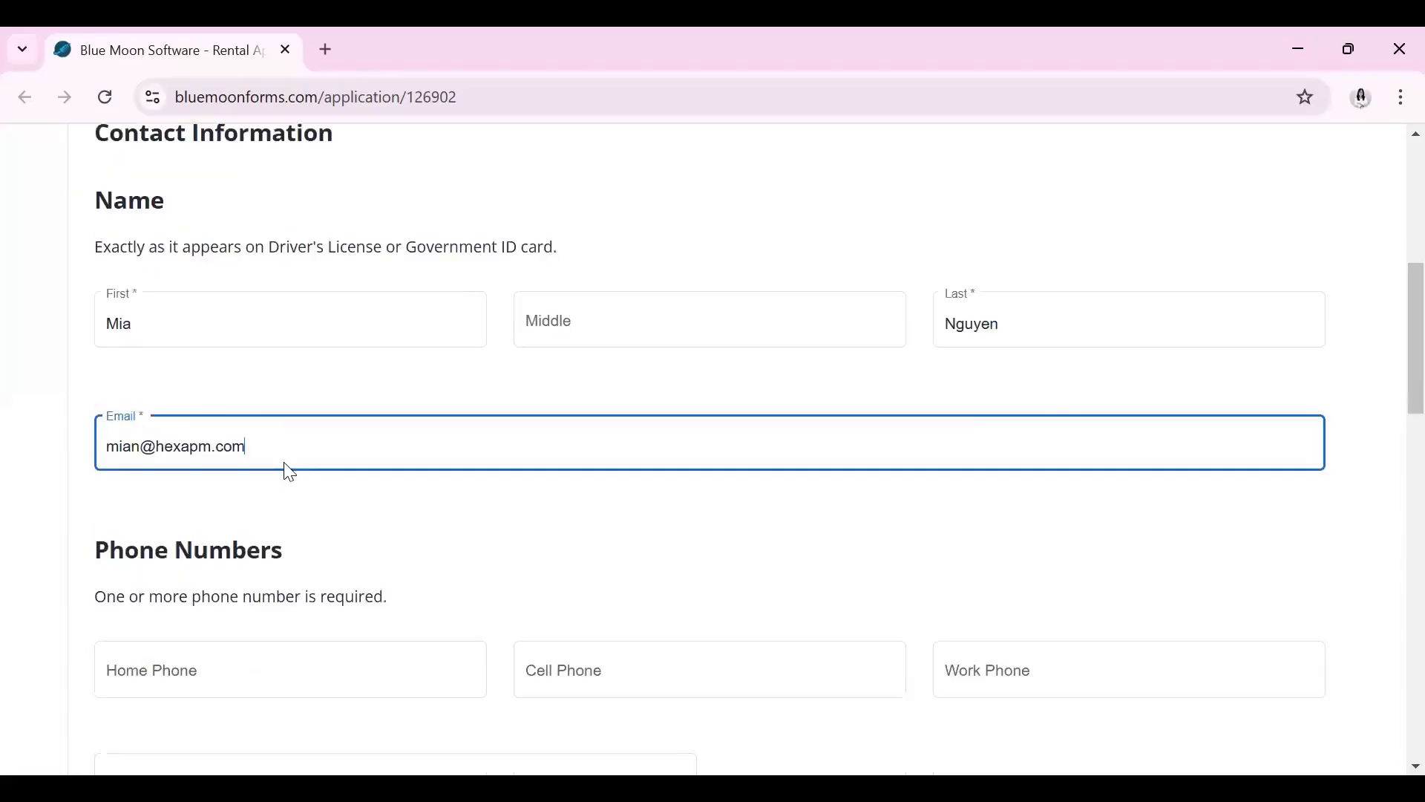
scroll(393, 457, down, 2)
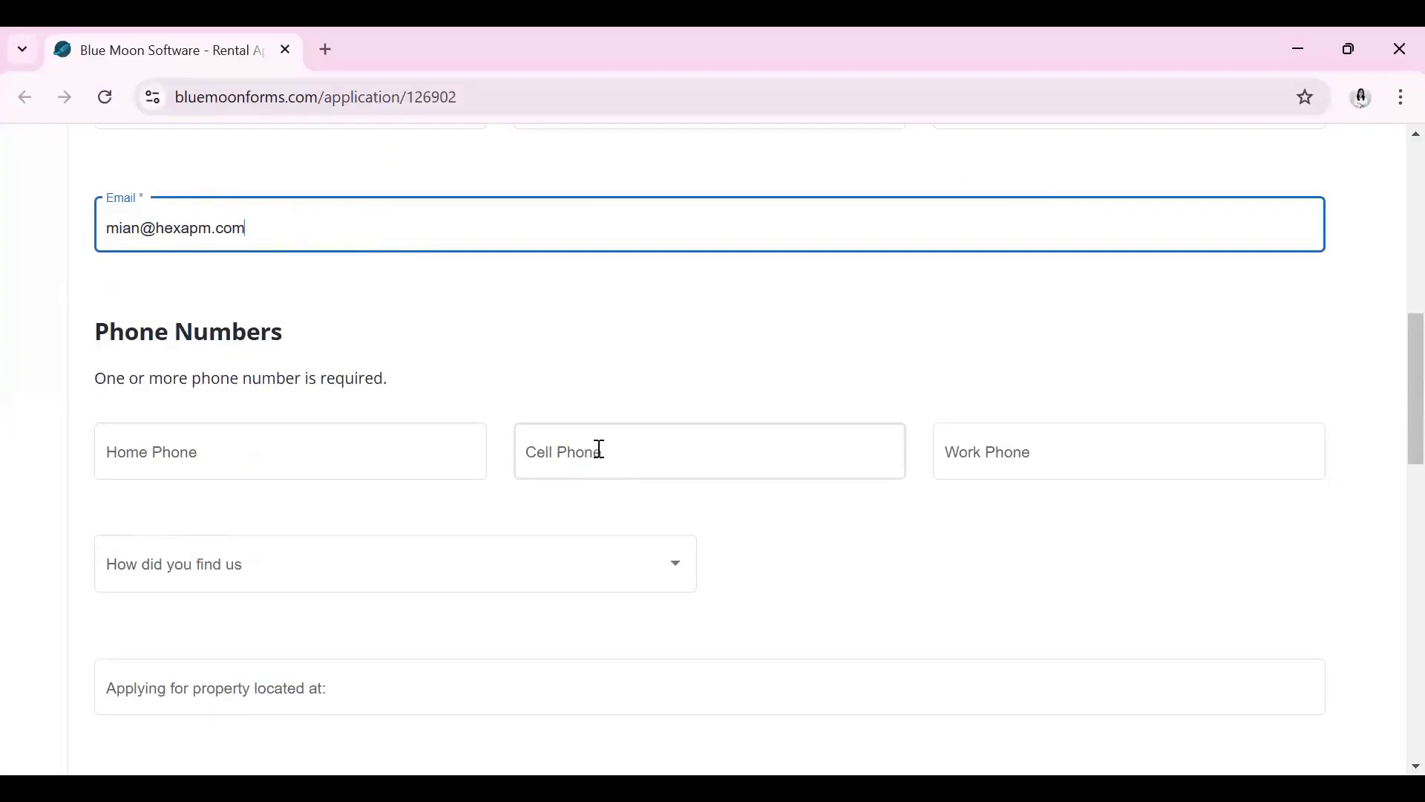
Enter the applicant's work phone number
click(991, 460)
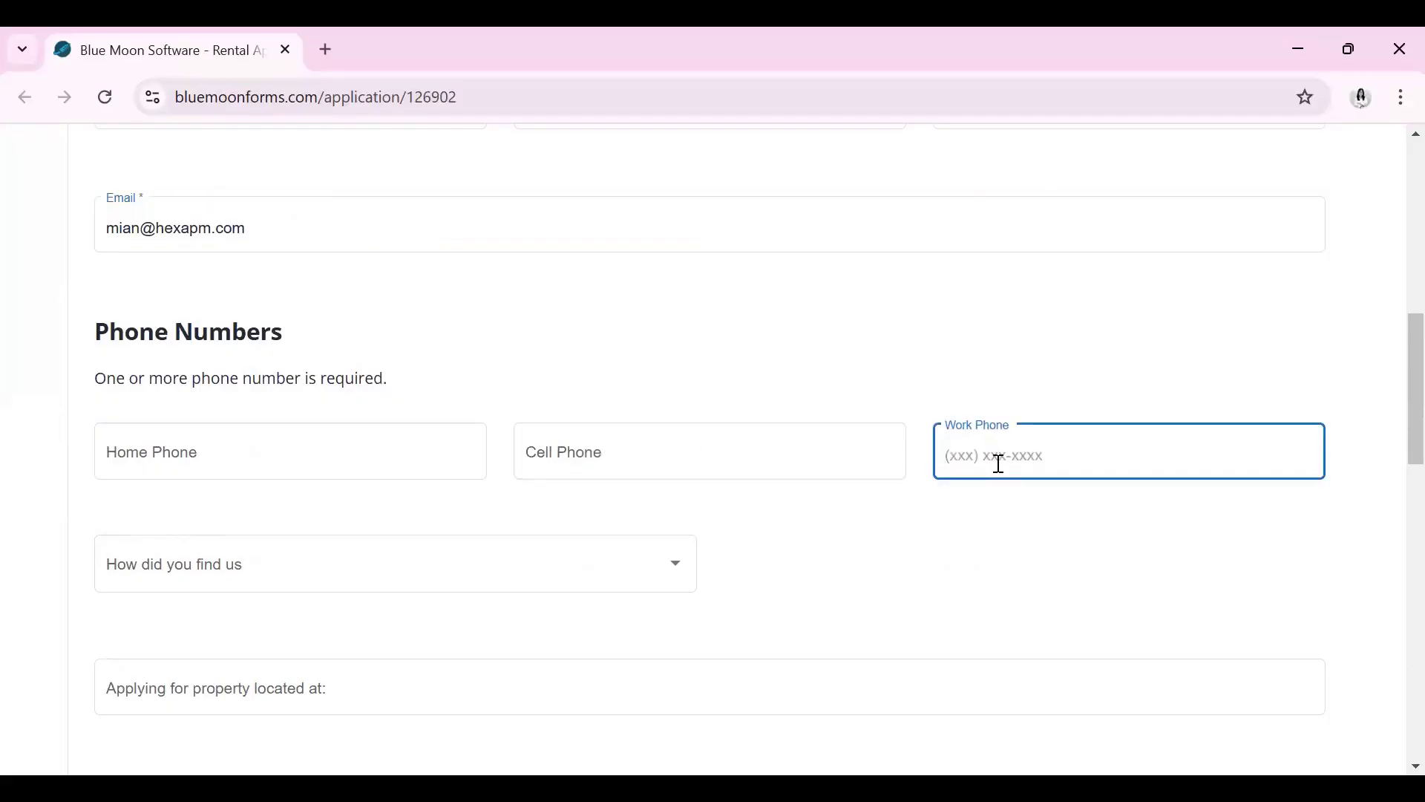
scroll(716, 490, down, 1)
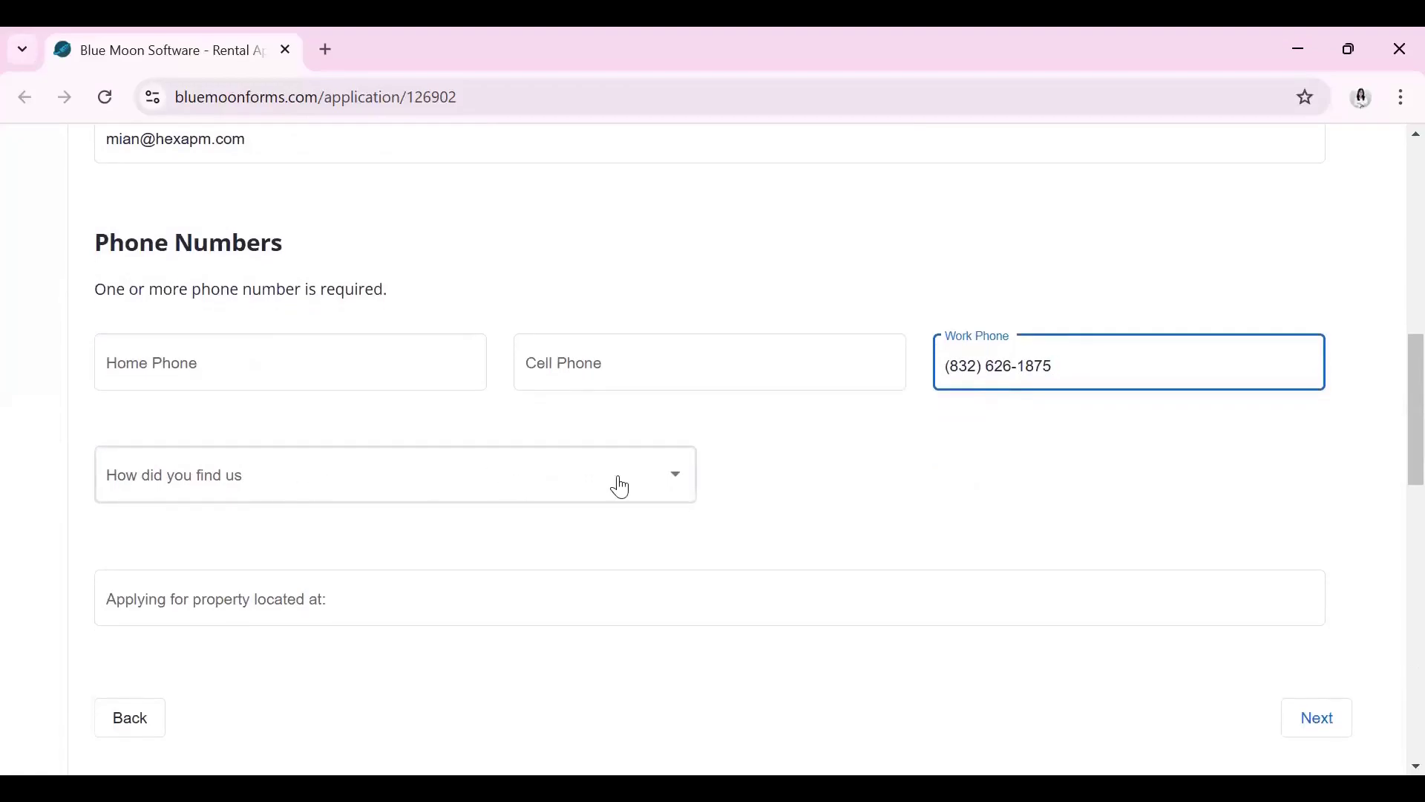
Set 'How did you find us' to Social media with website Zillow
click(670, 478)
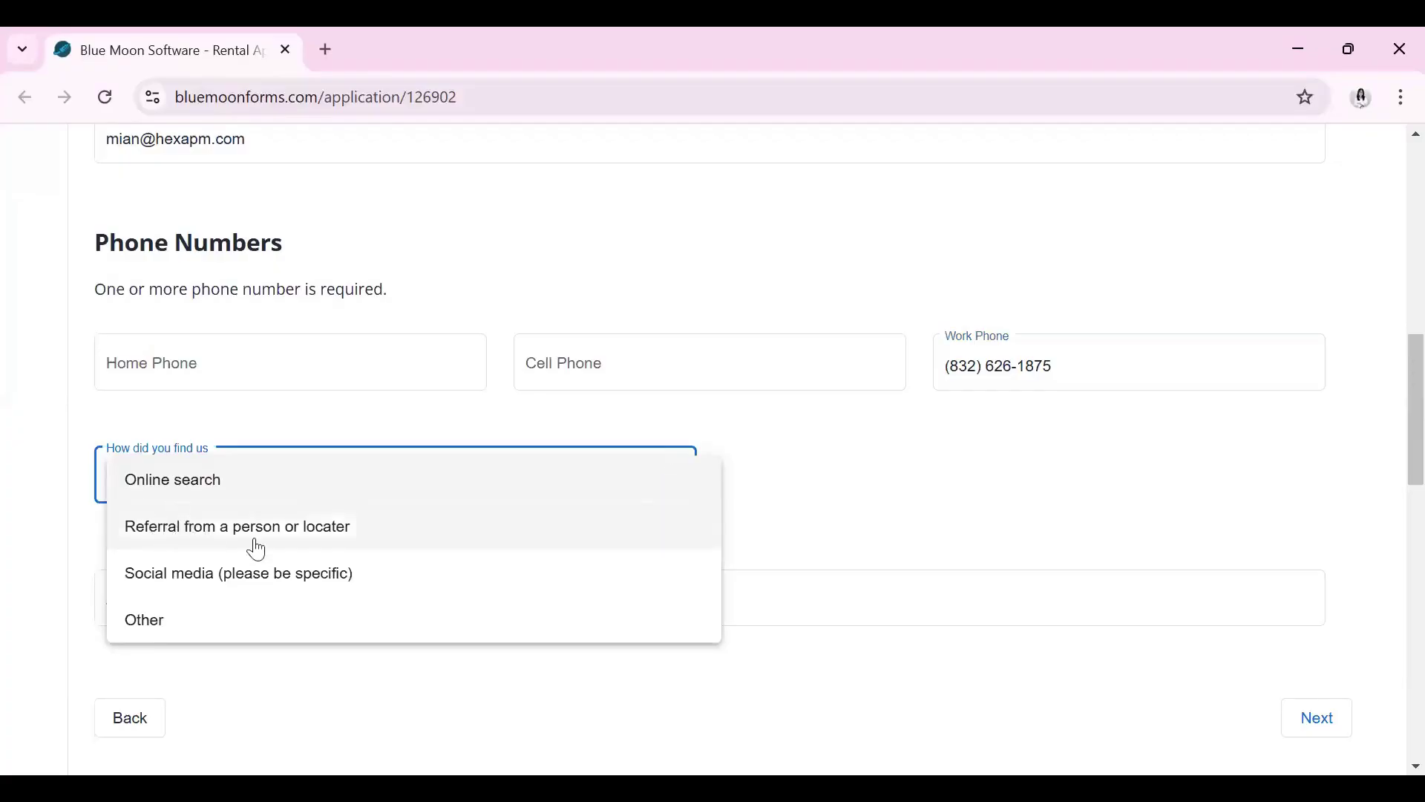
click(242, 585)
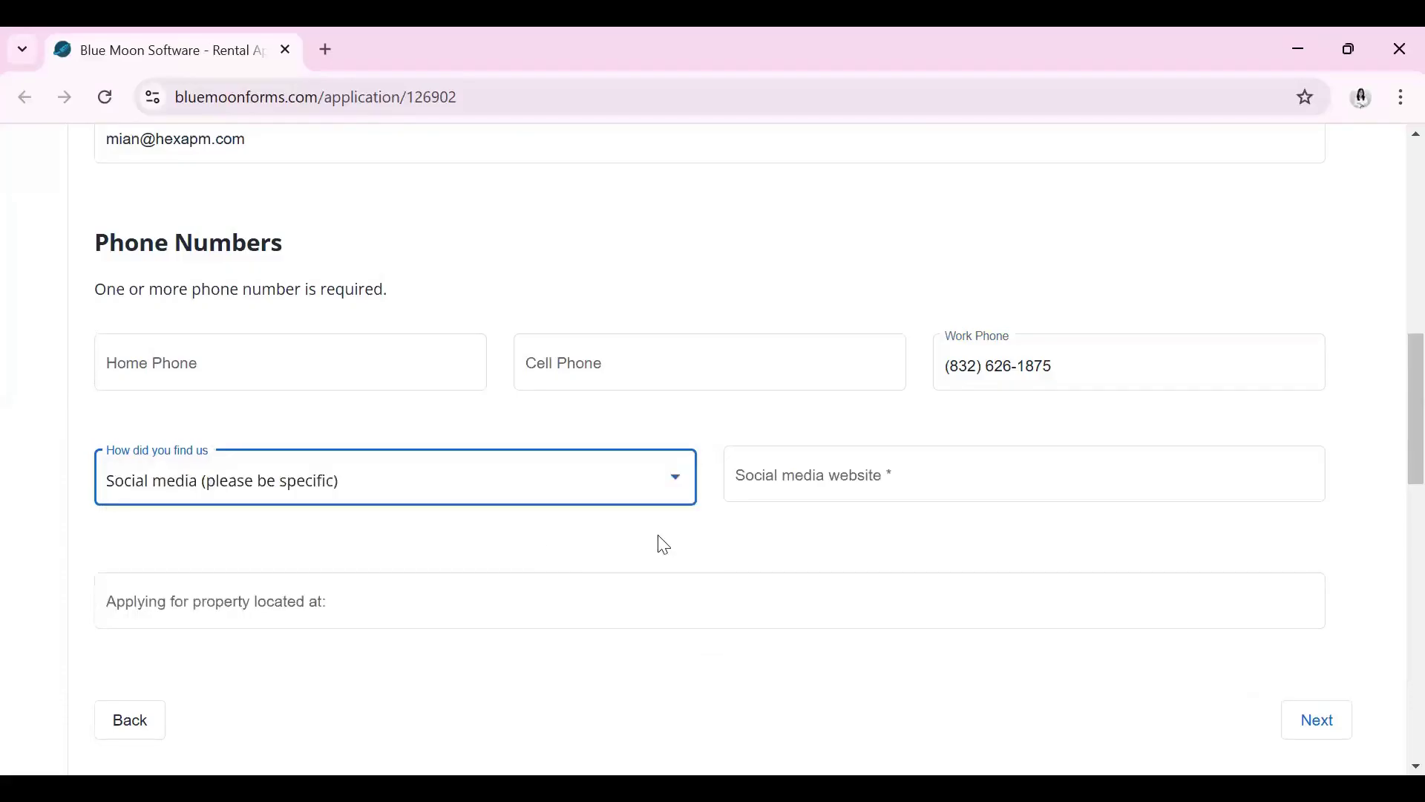
click(758, 483)
text(Zillow)
click(765, 541)
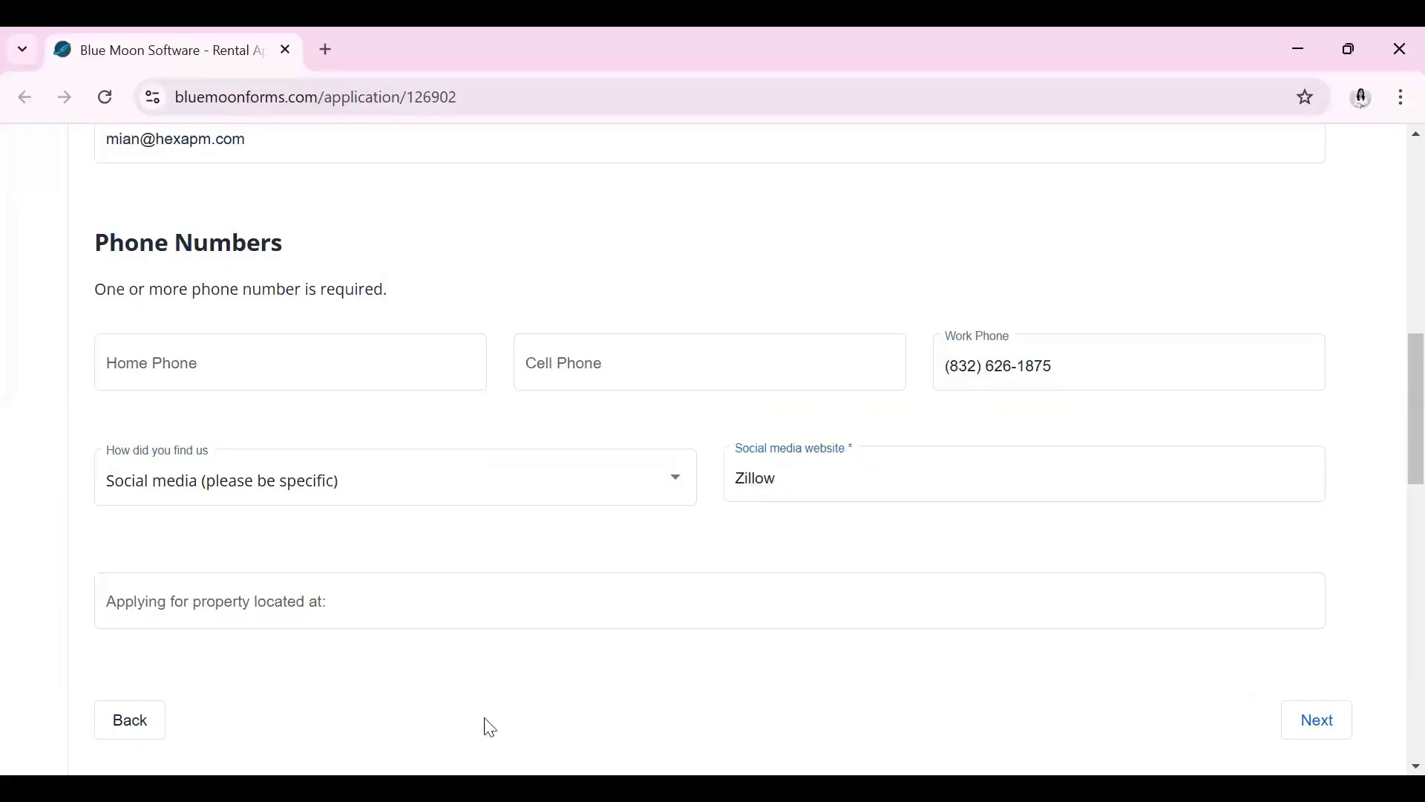
Enter the property's street address and continue to the next step
scroll(531, 407, down, 1)
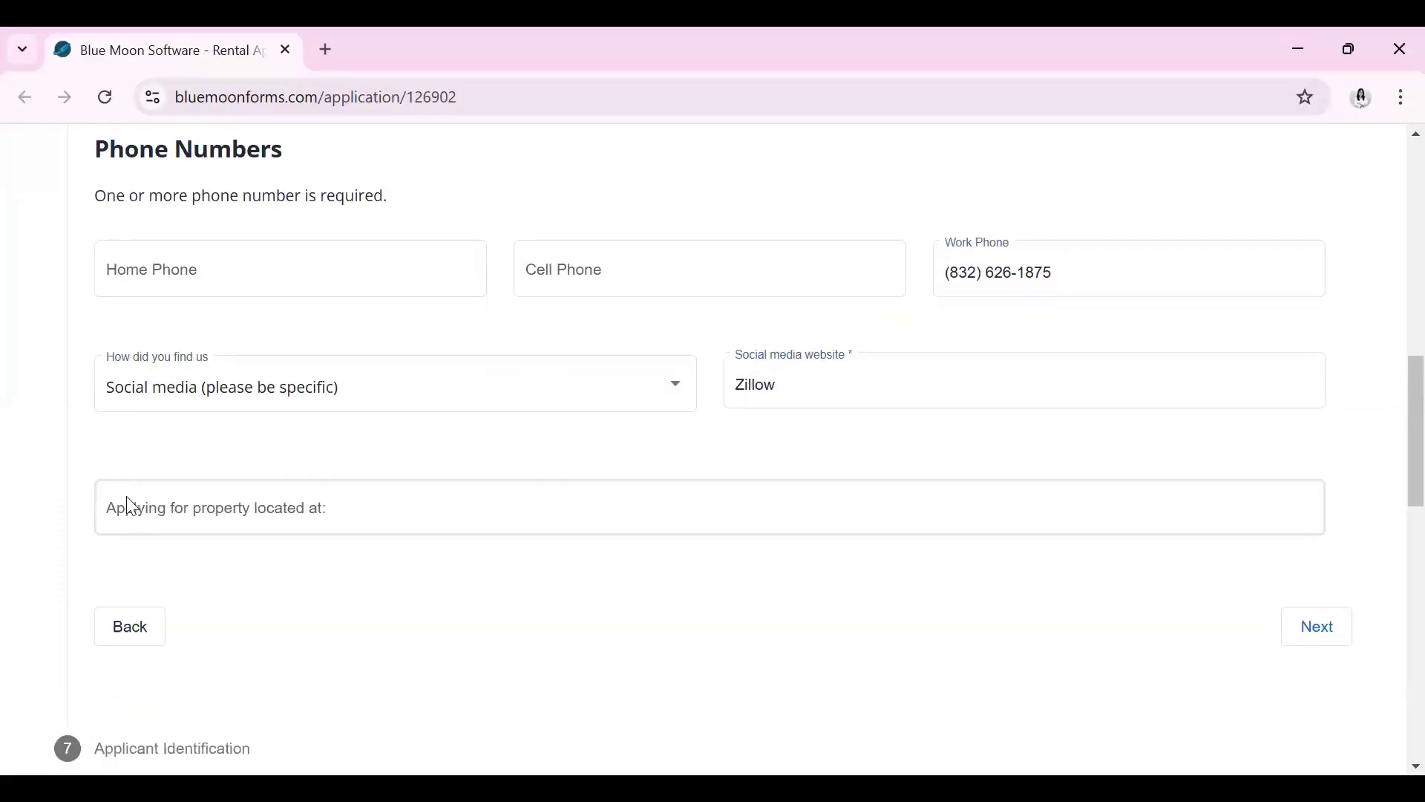
click(343, 510)
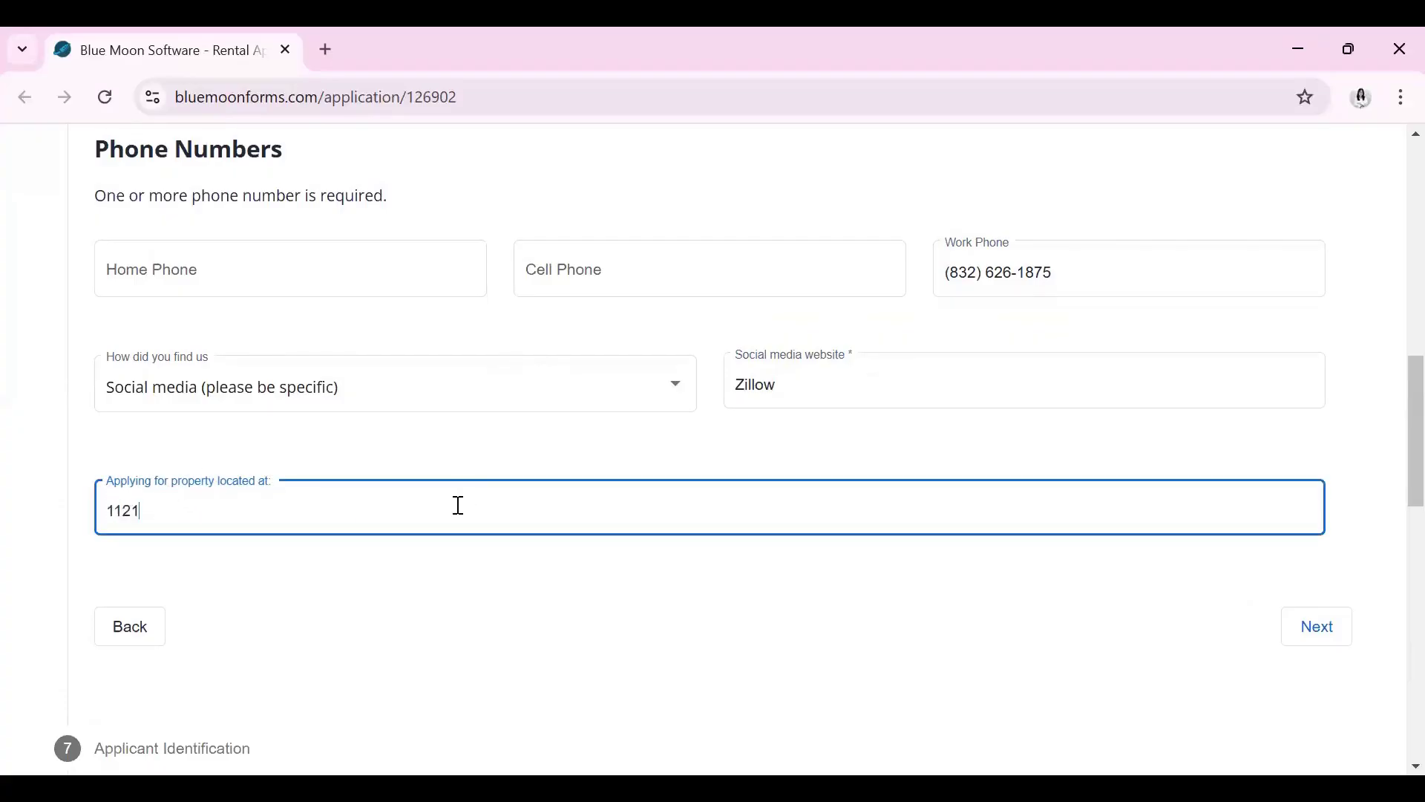
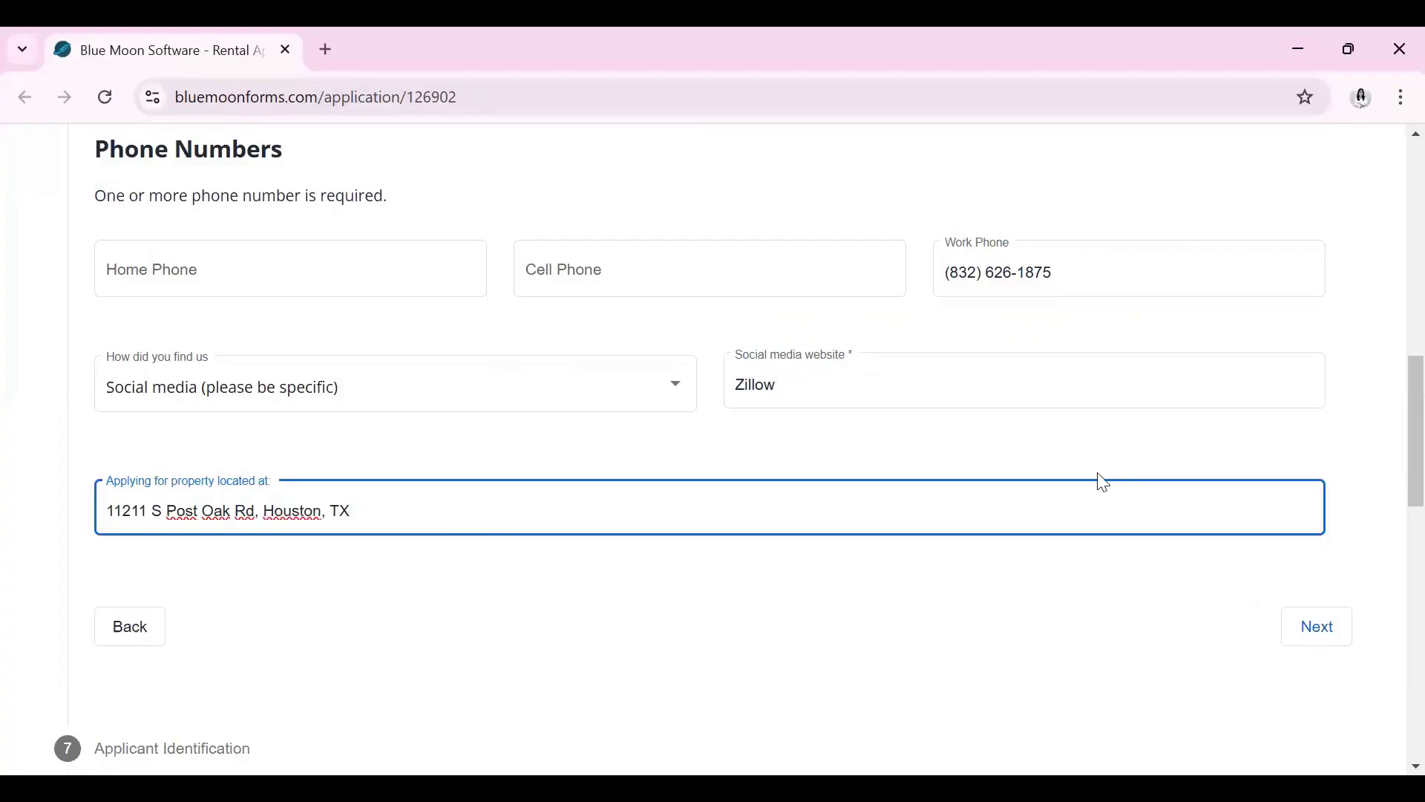
click(1316, 626)
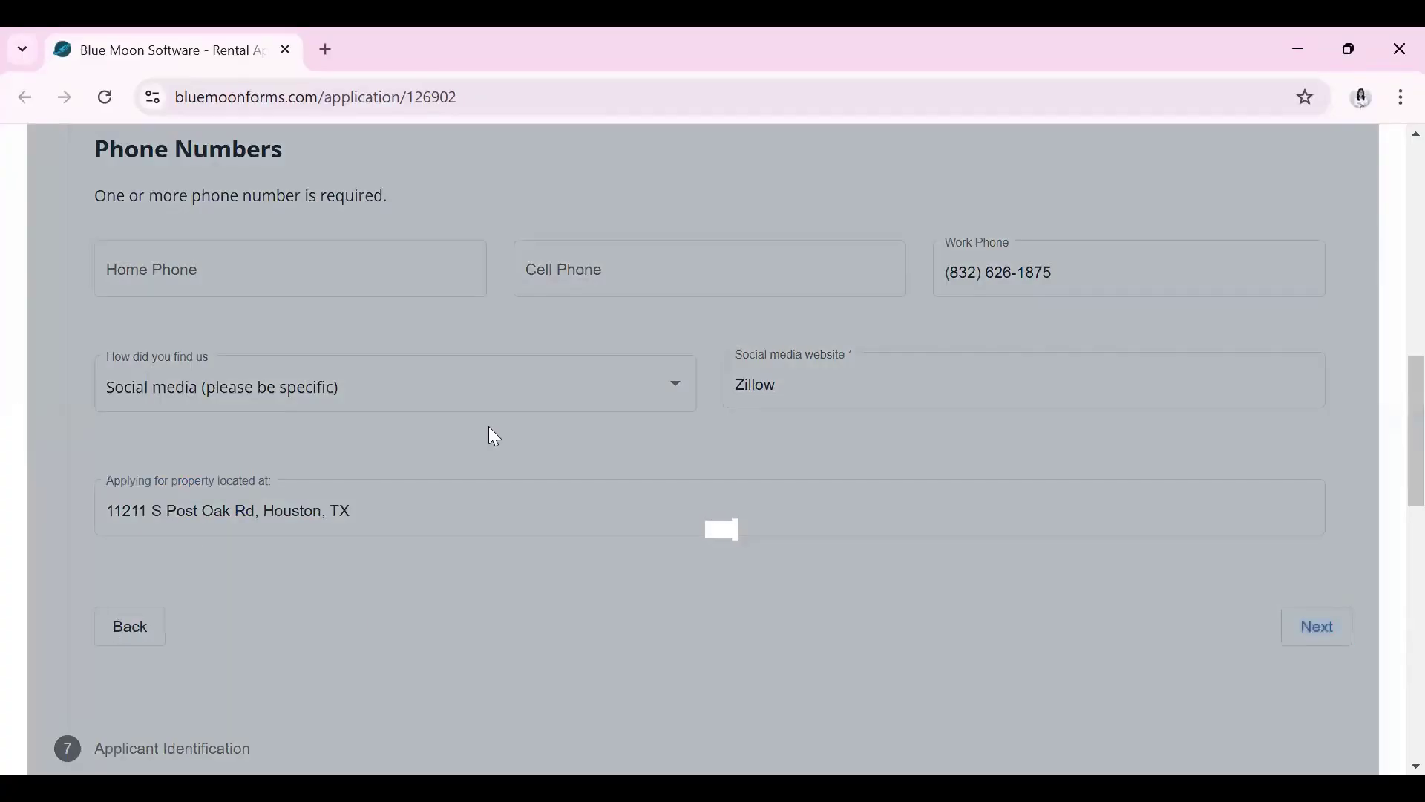
Enter the social security number and start the date of birth
scroll(489, 427, up, 1)
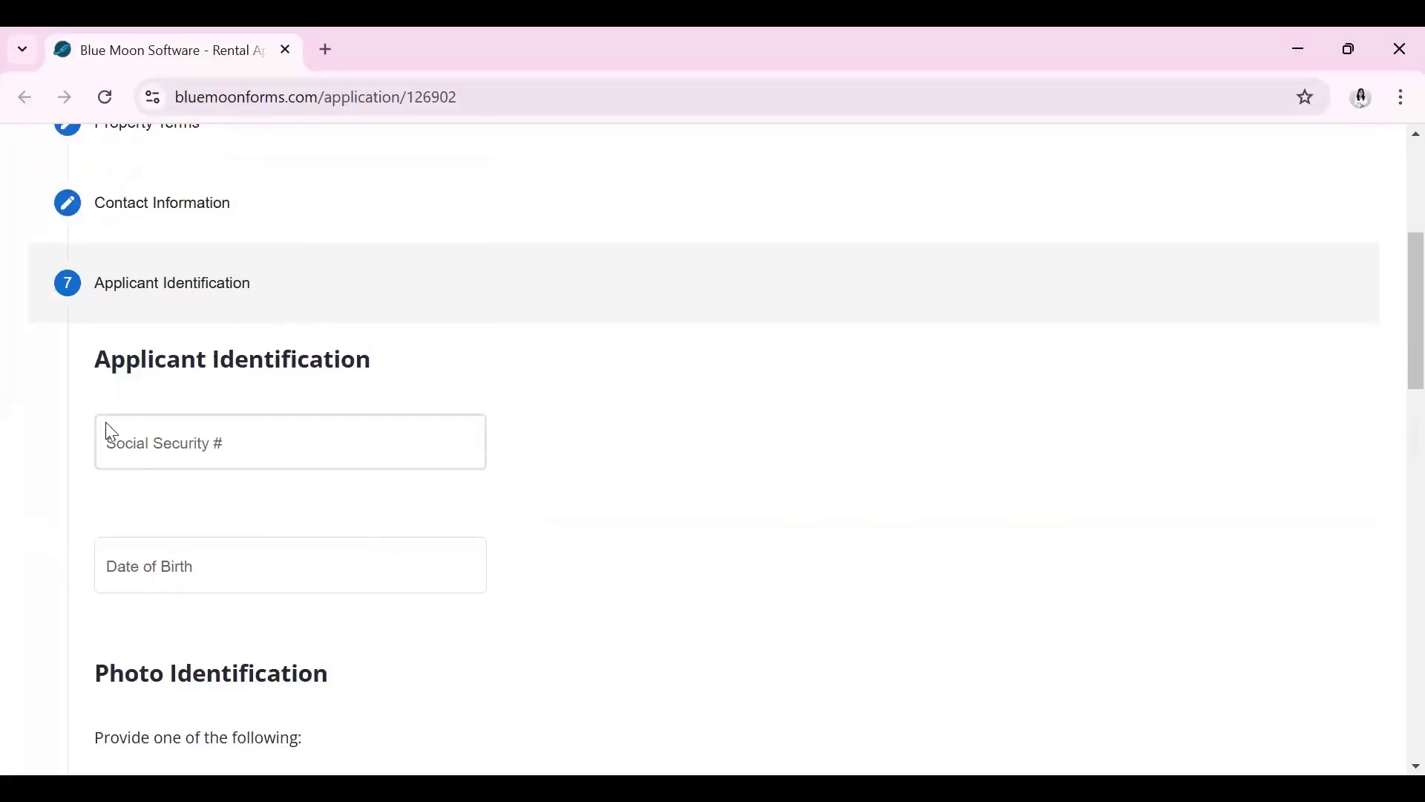
click(204, 445)
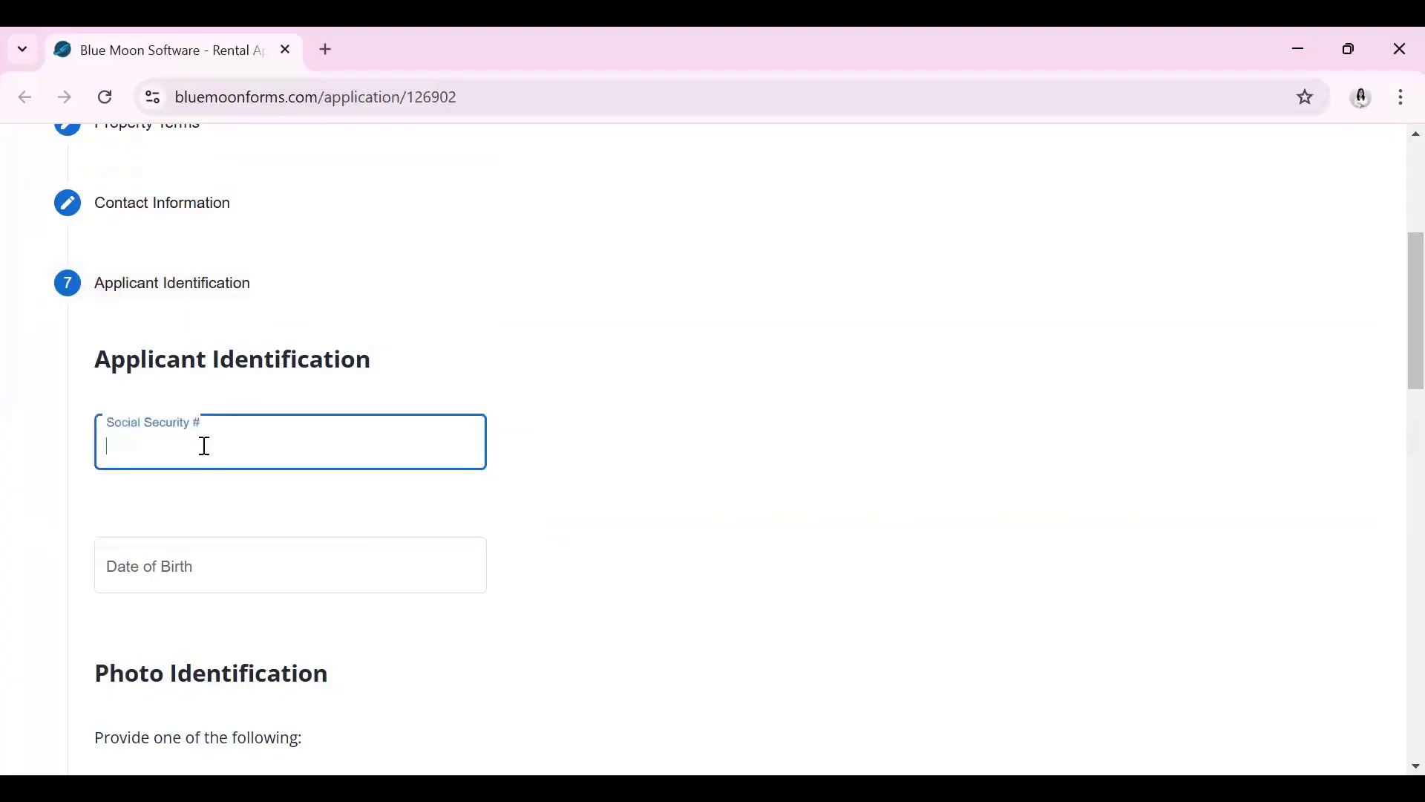
text(111-)
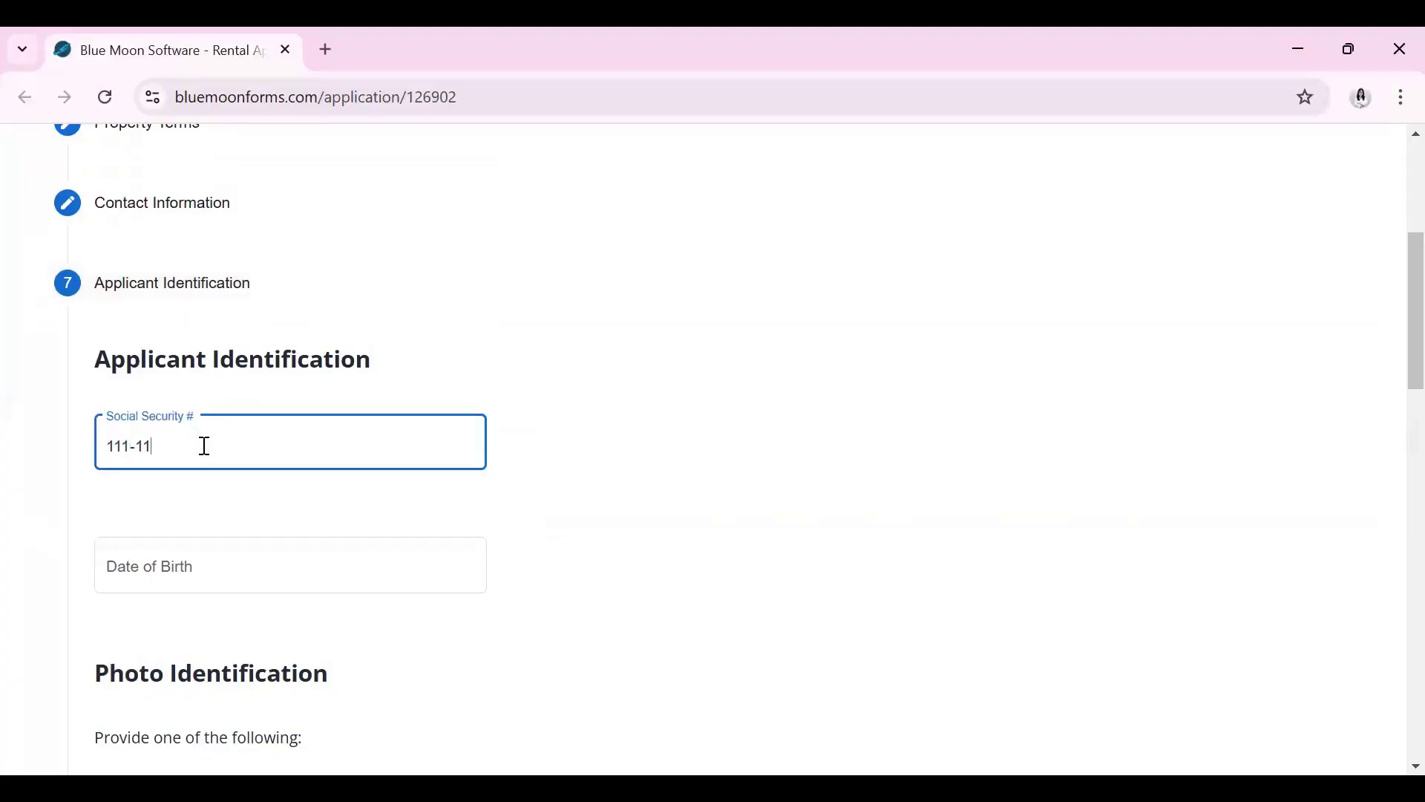
text(11)
click(264, 570)
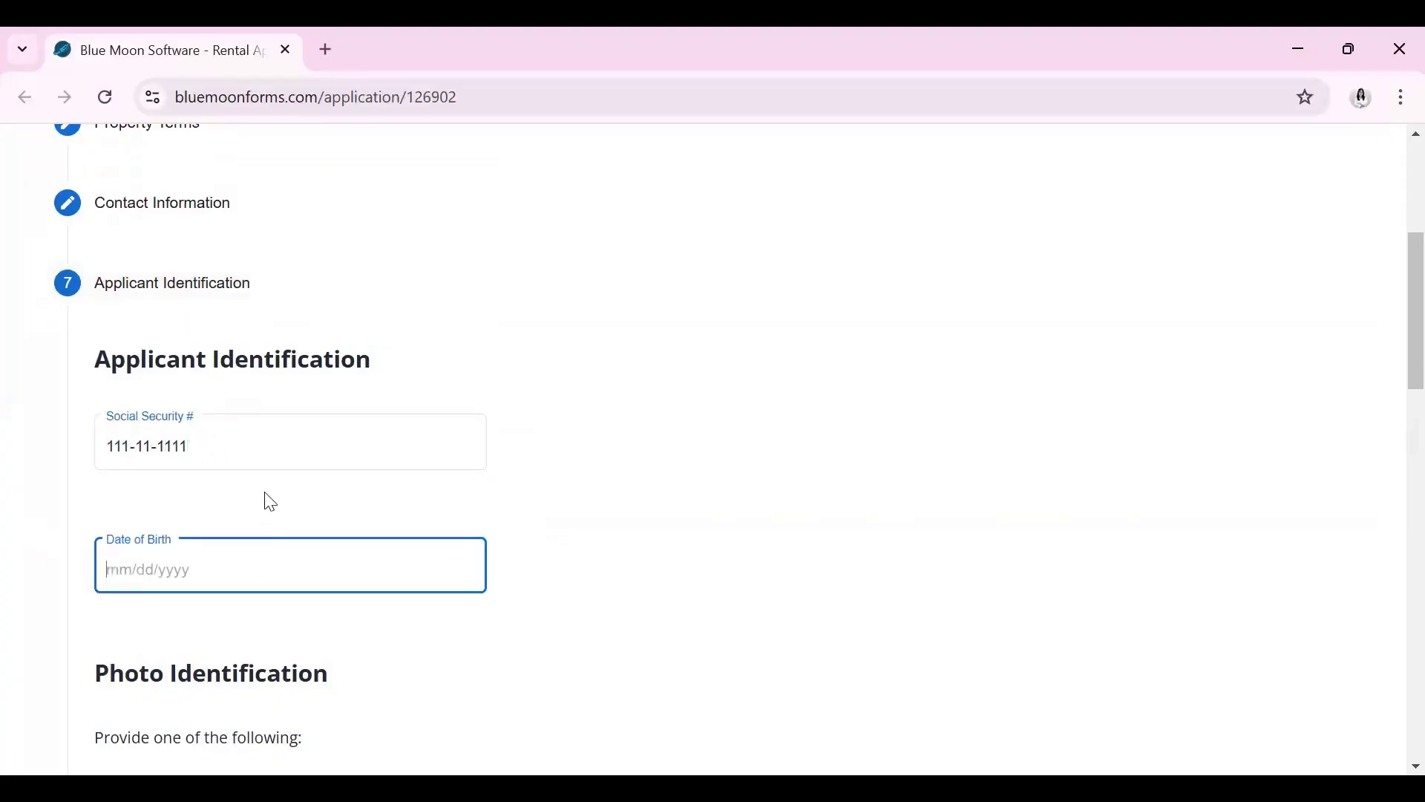
text(11/11/2000)
Choose Government ID as photo identification, enter its ID number, and set state Texas
scroll(271, 503, down, 2)
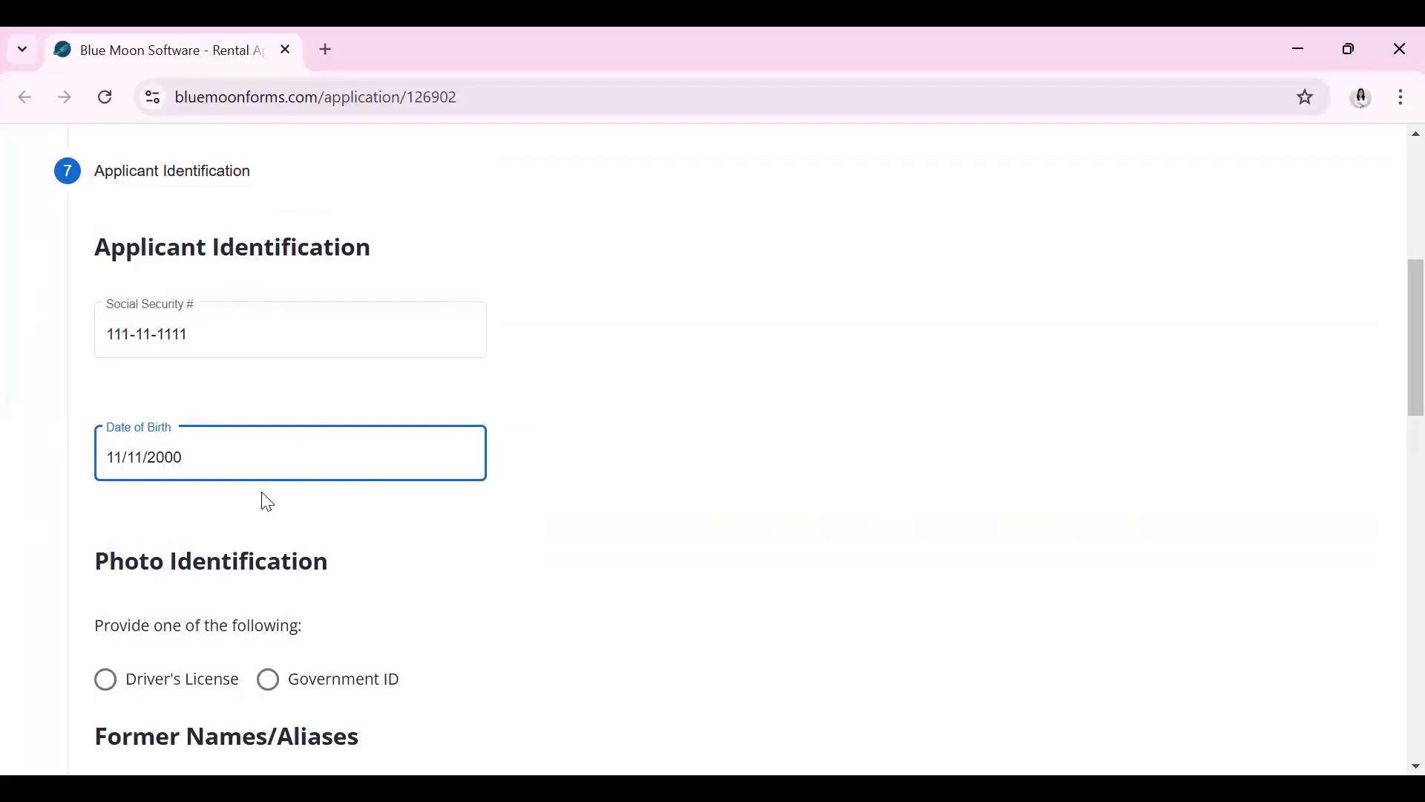
scroll(240, 475, down, 2)
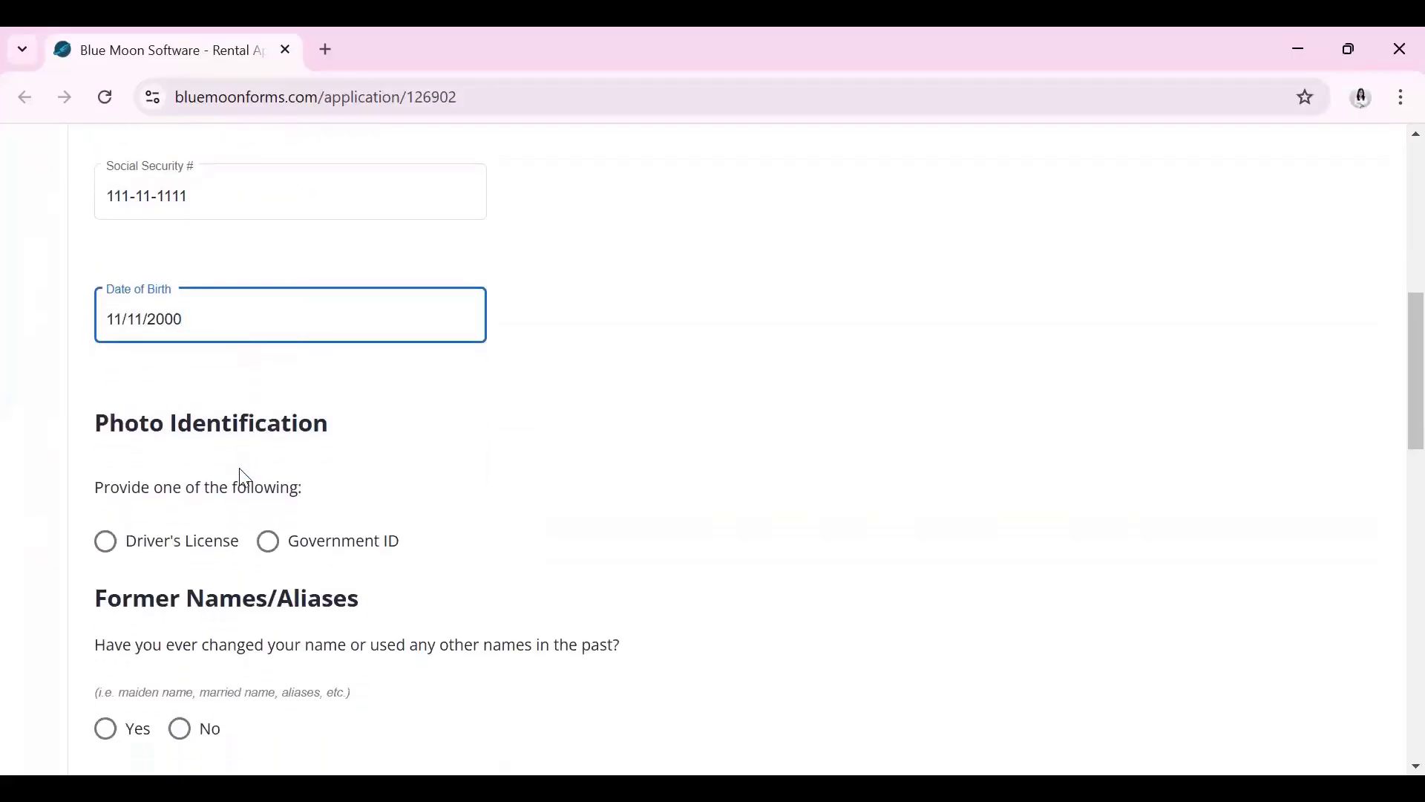
scroll(243, 476, down, 1)
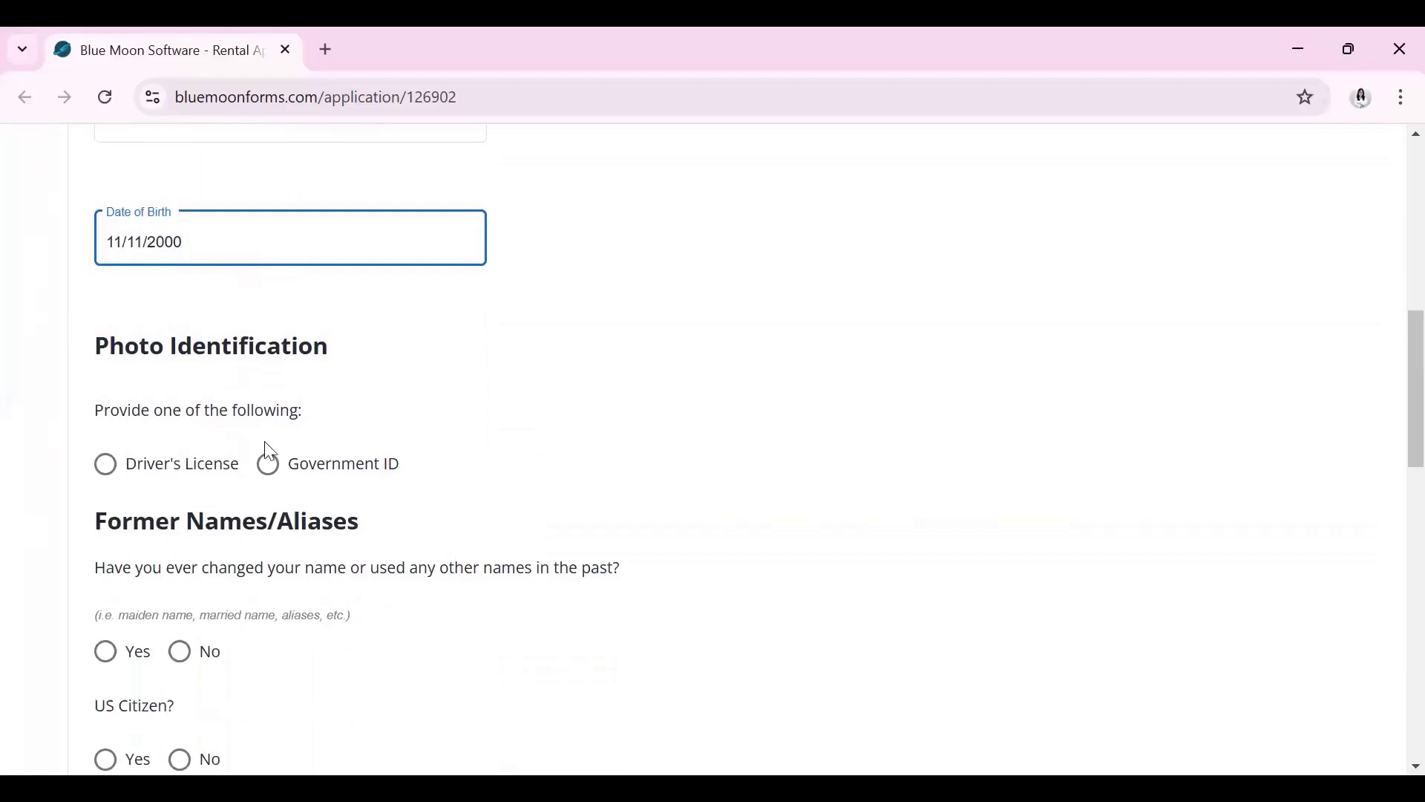
click(268, 464)
click(264, 551)
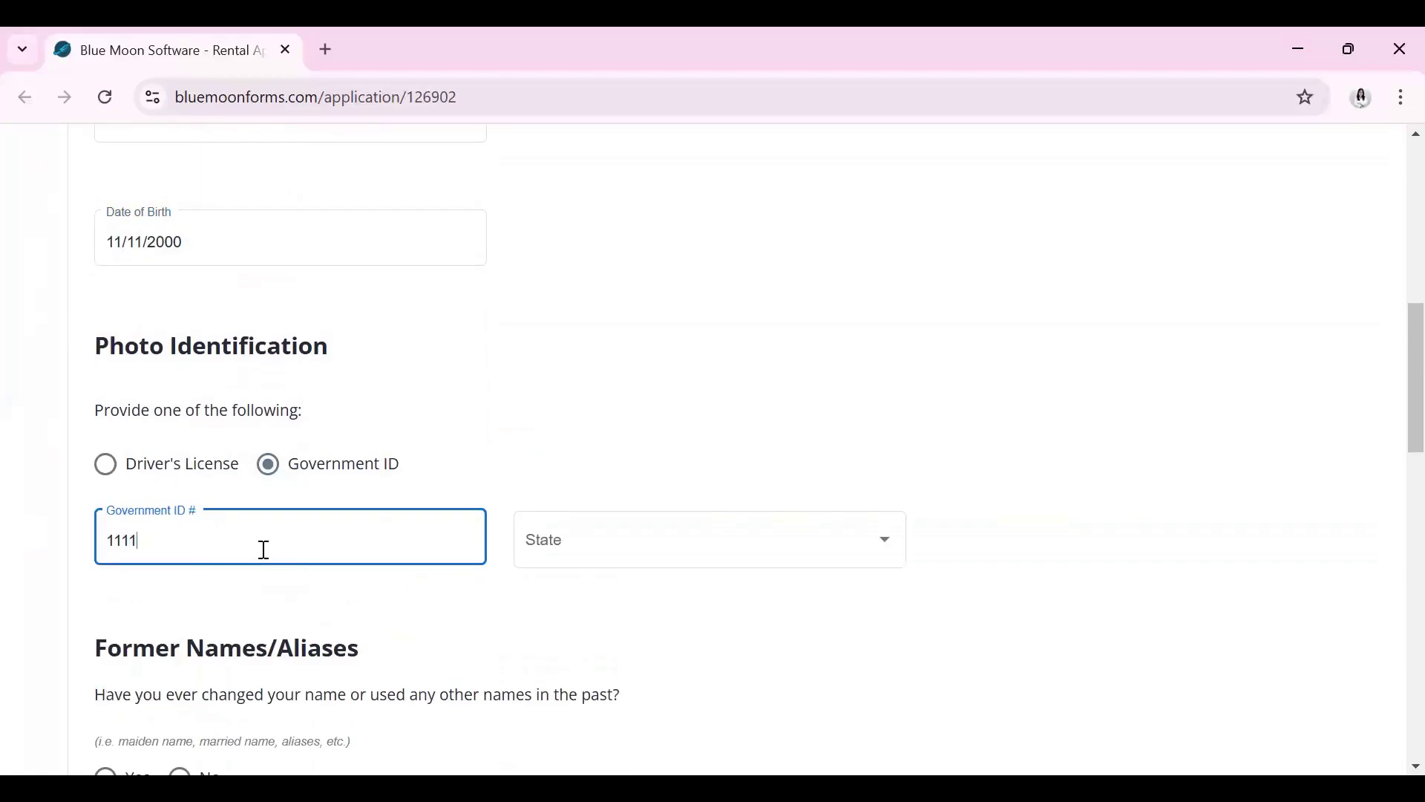
text(111111111)
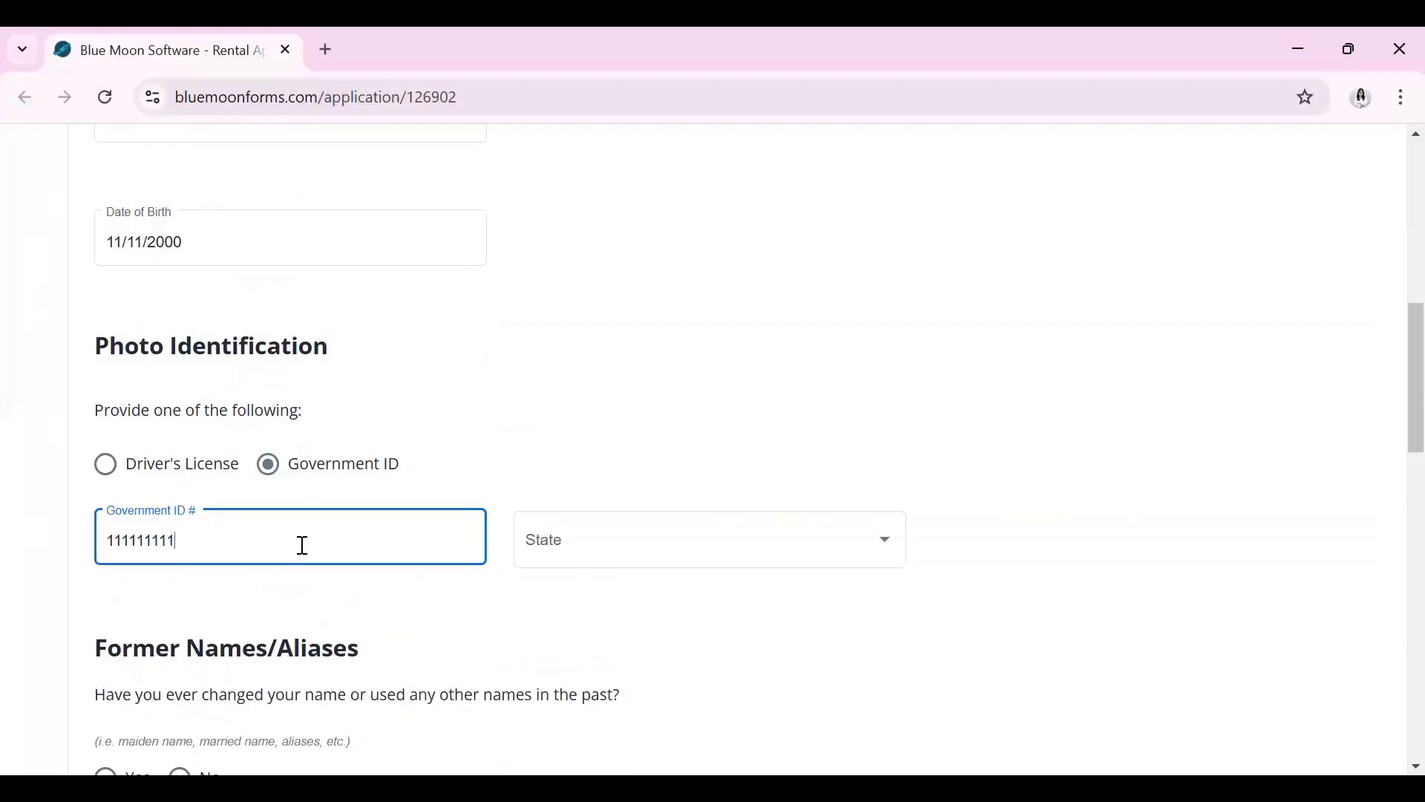
click(622, 545)
scroll(623, 546, down, 20)
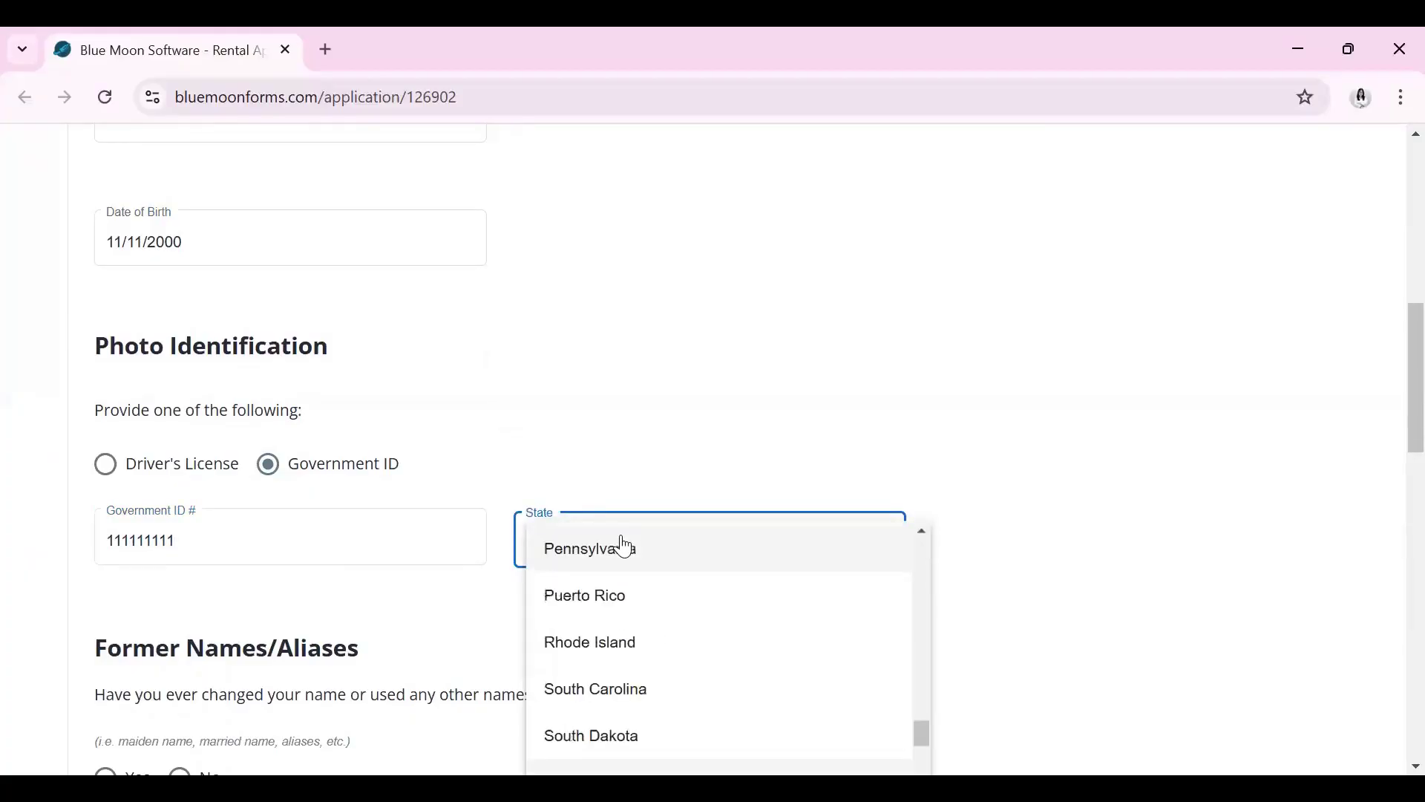
scroll(669, 608, down, 2)
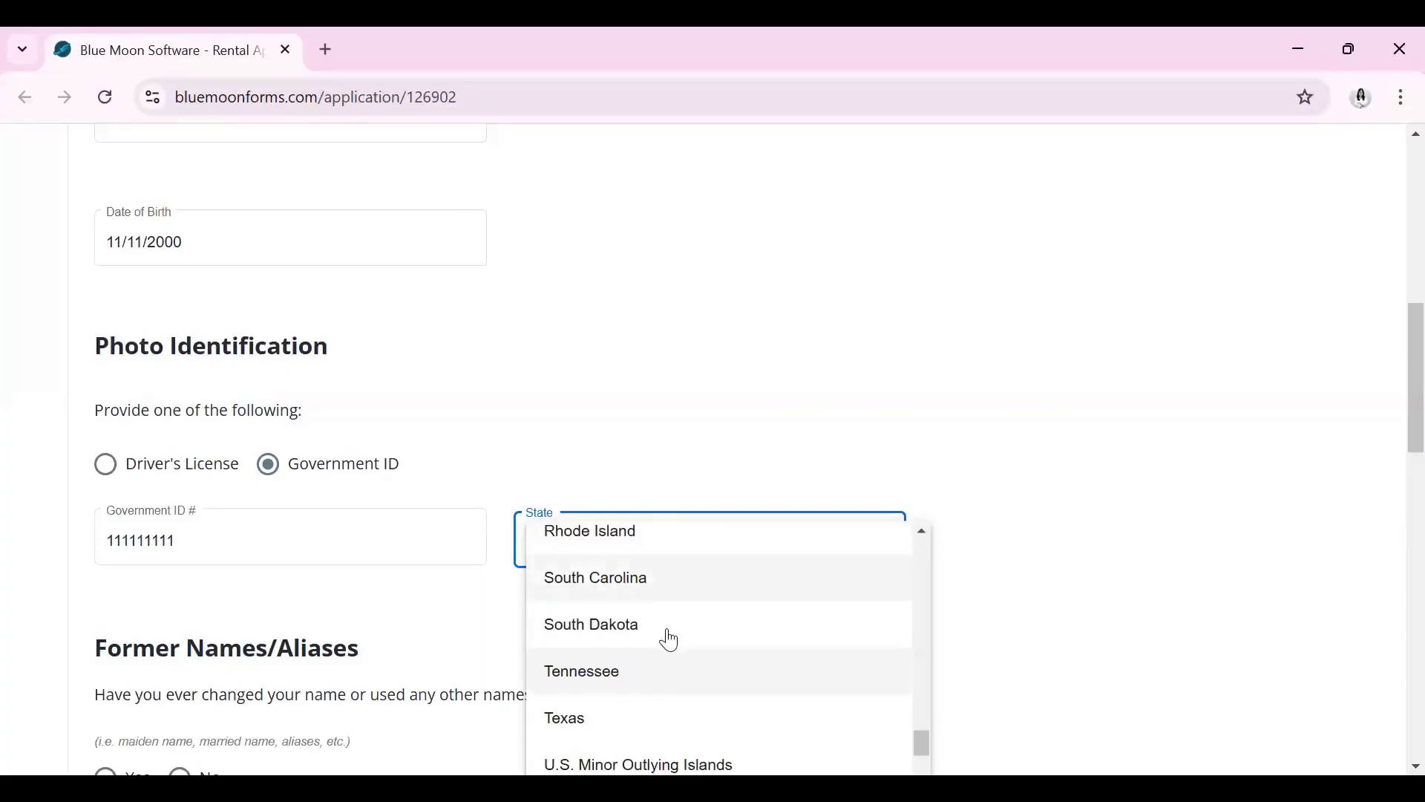
click(627, 720)
Answer No to former names or aliases and No to US citizenship
scroll(730, 422, down, 1)
scroll(727, 419, down, 3)
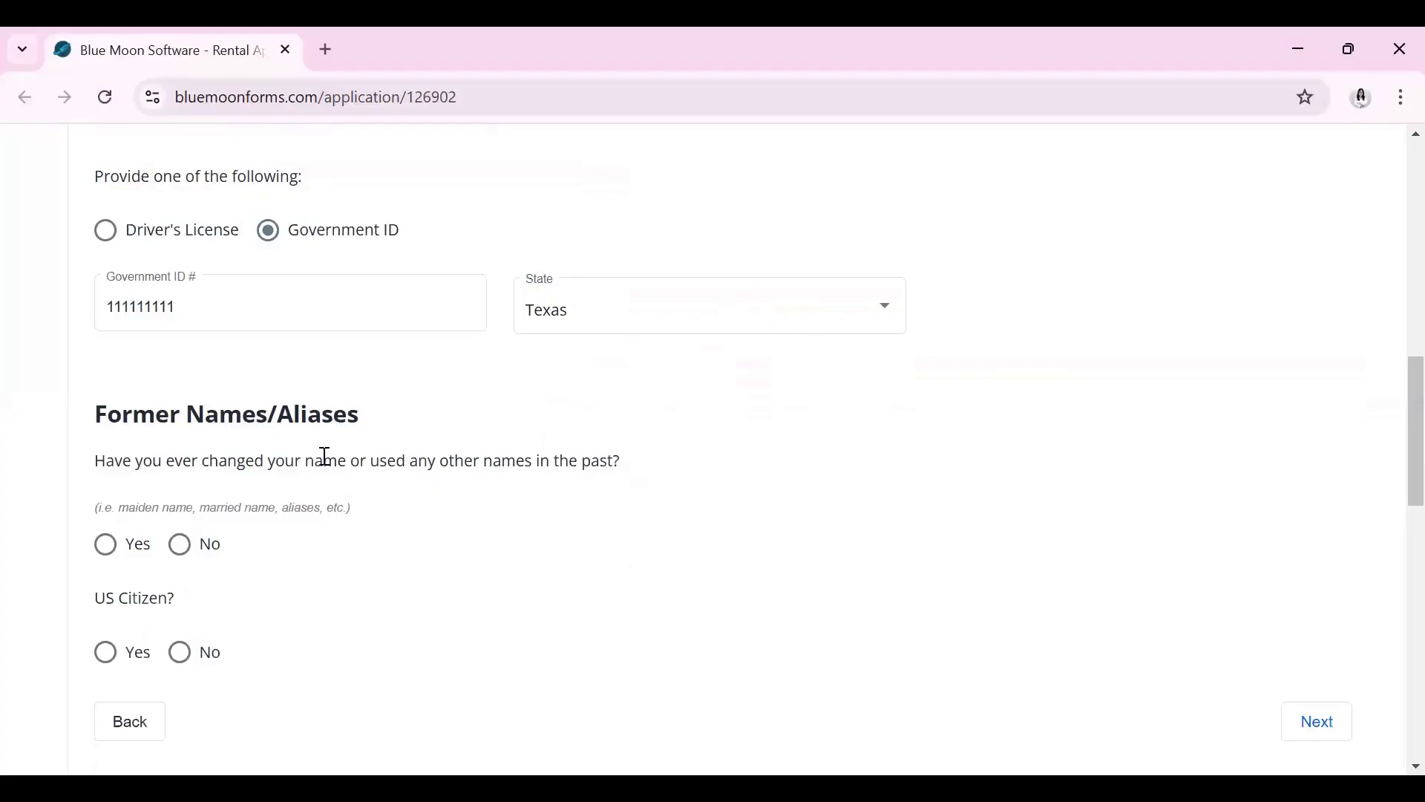
click(185, 557)
scroll(160, 513, down, 1)
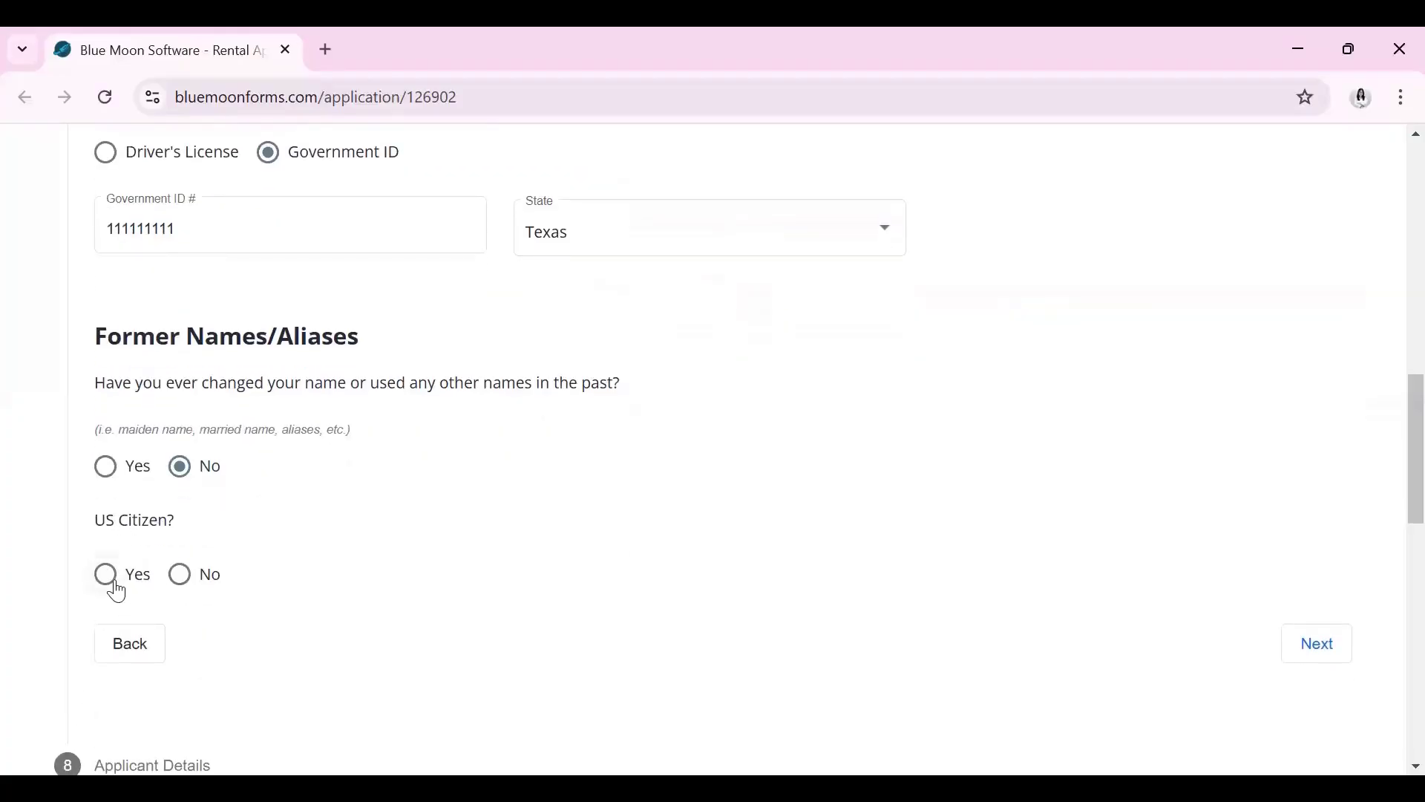
click(179, 575)
Record gender Female, marital status Single and No to smoking, then move to Current Employment
click(1342, 646)
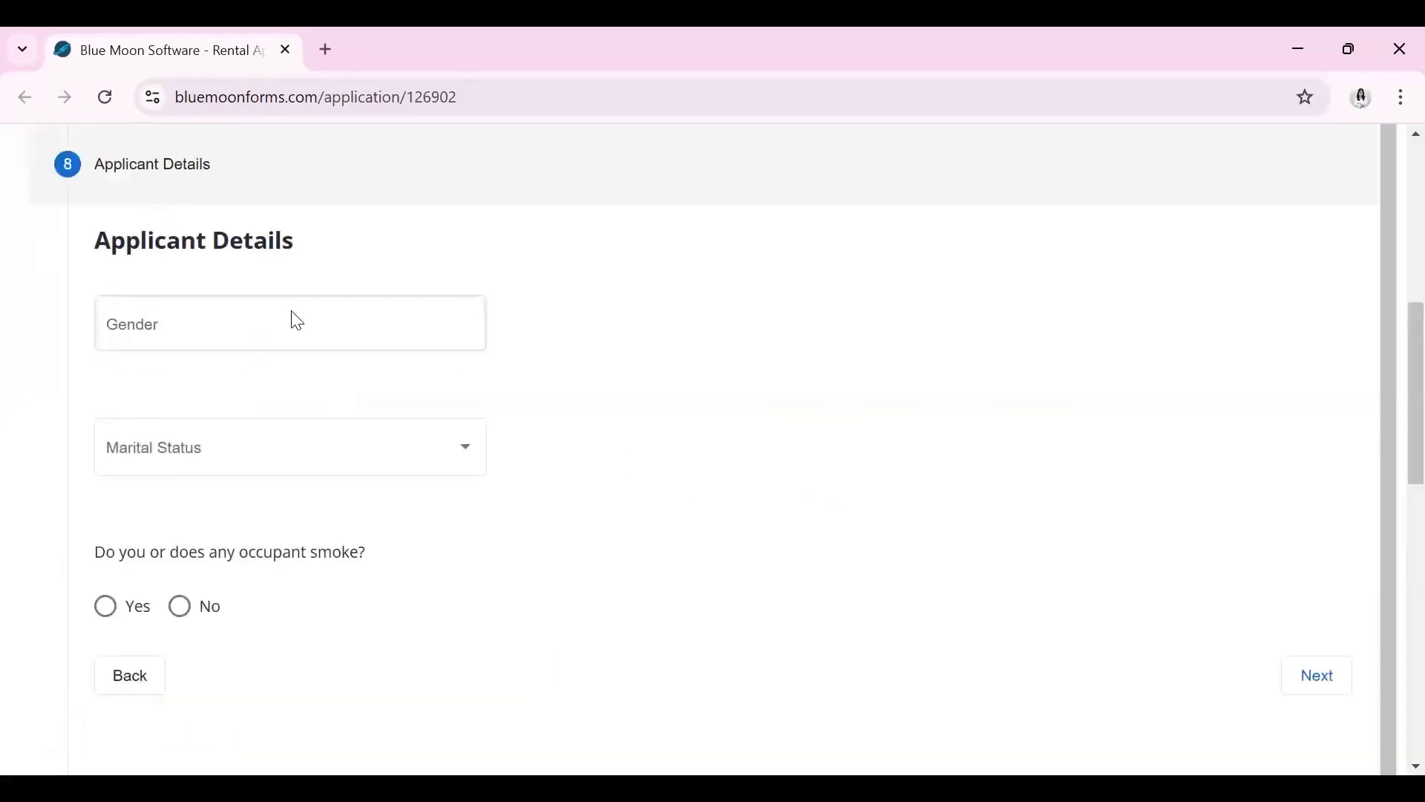
click(316, 323)
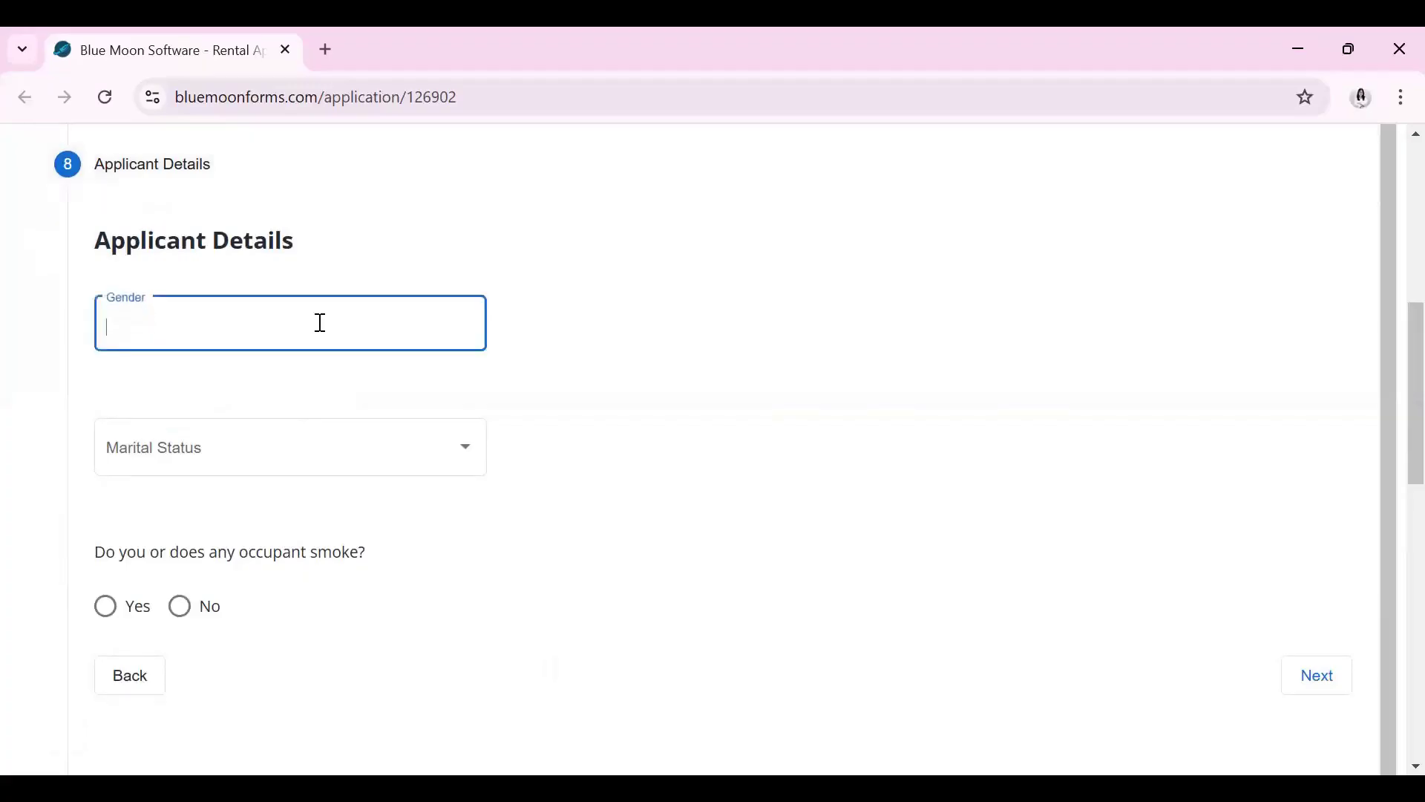
text(Femal)
click(440, 446)
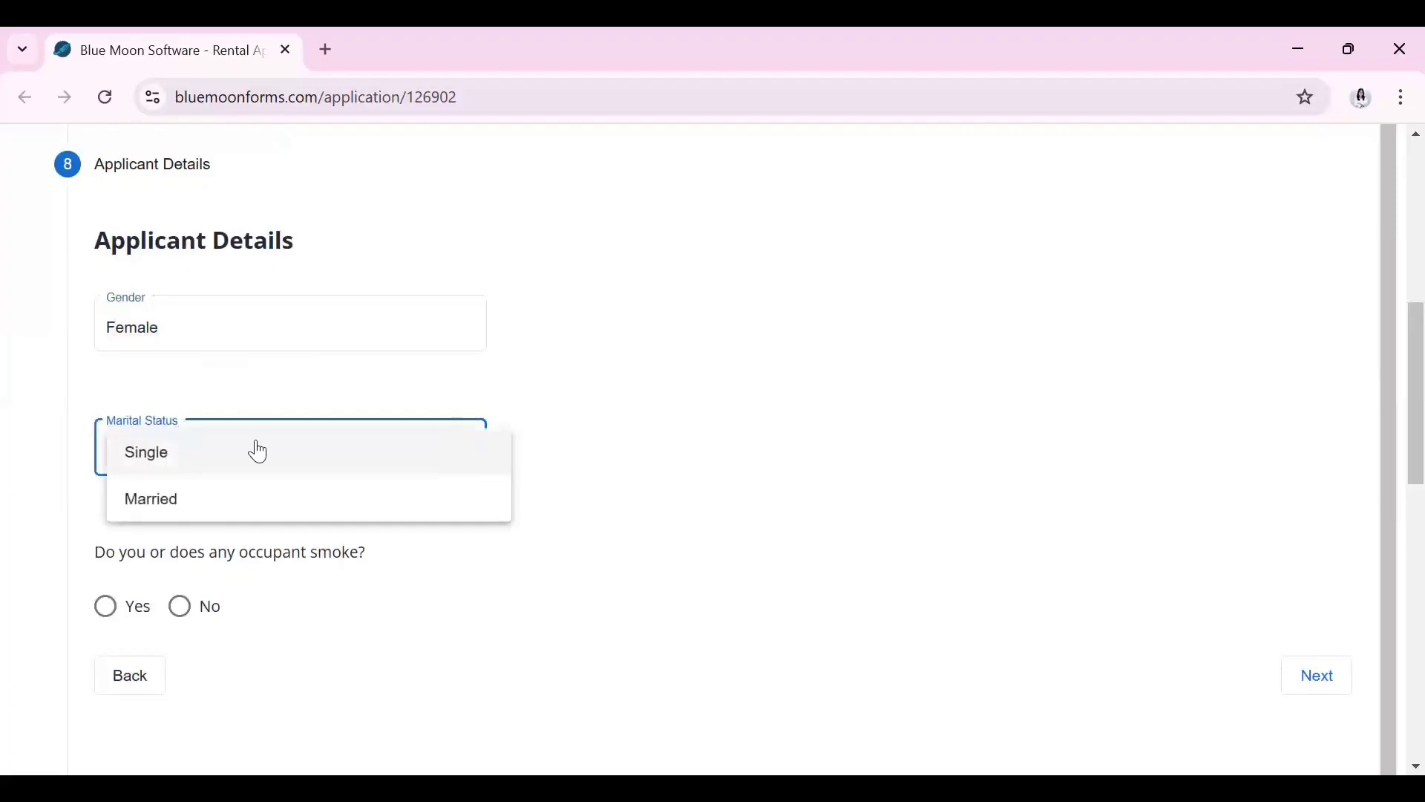
click(258, 451)
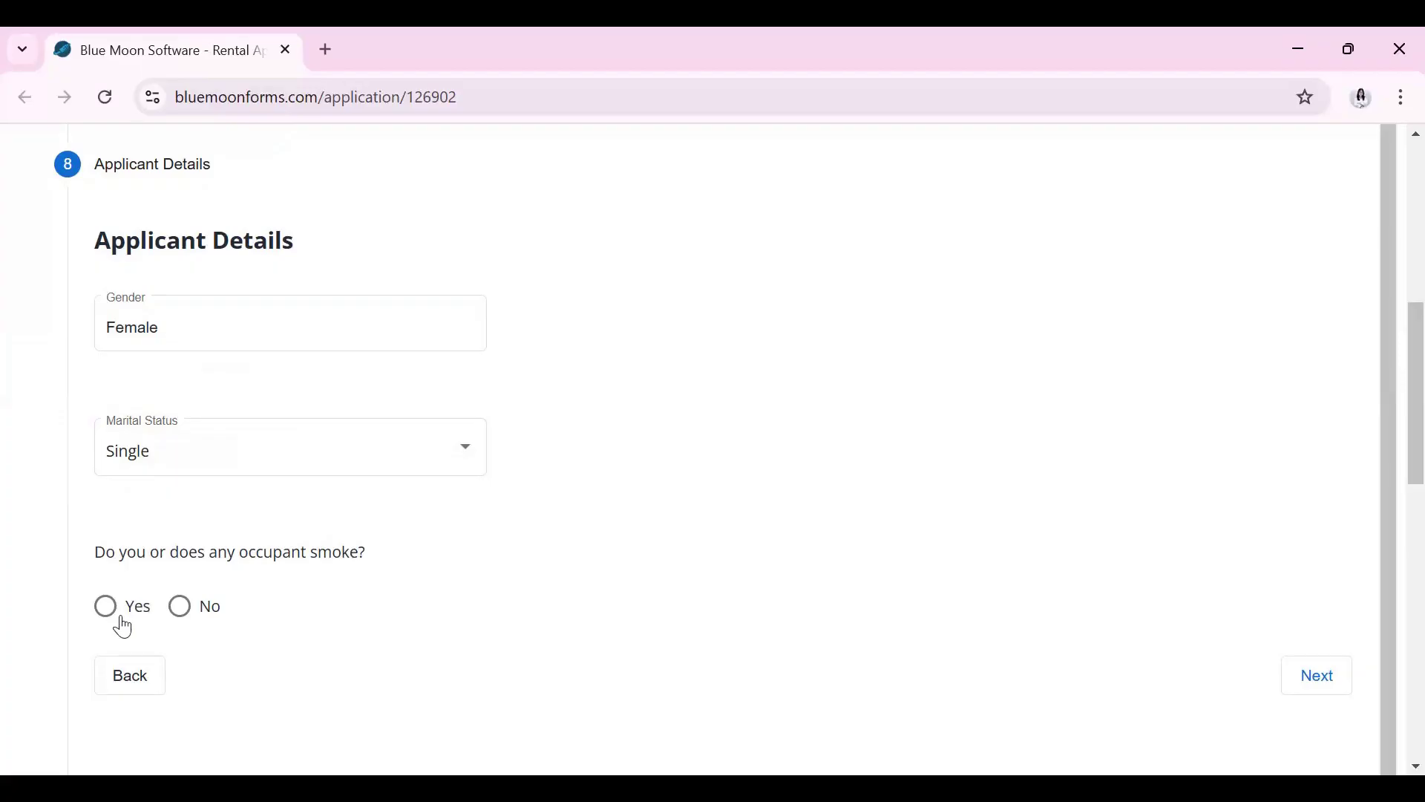
click(182, 609)
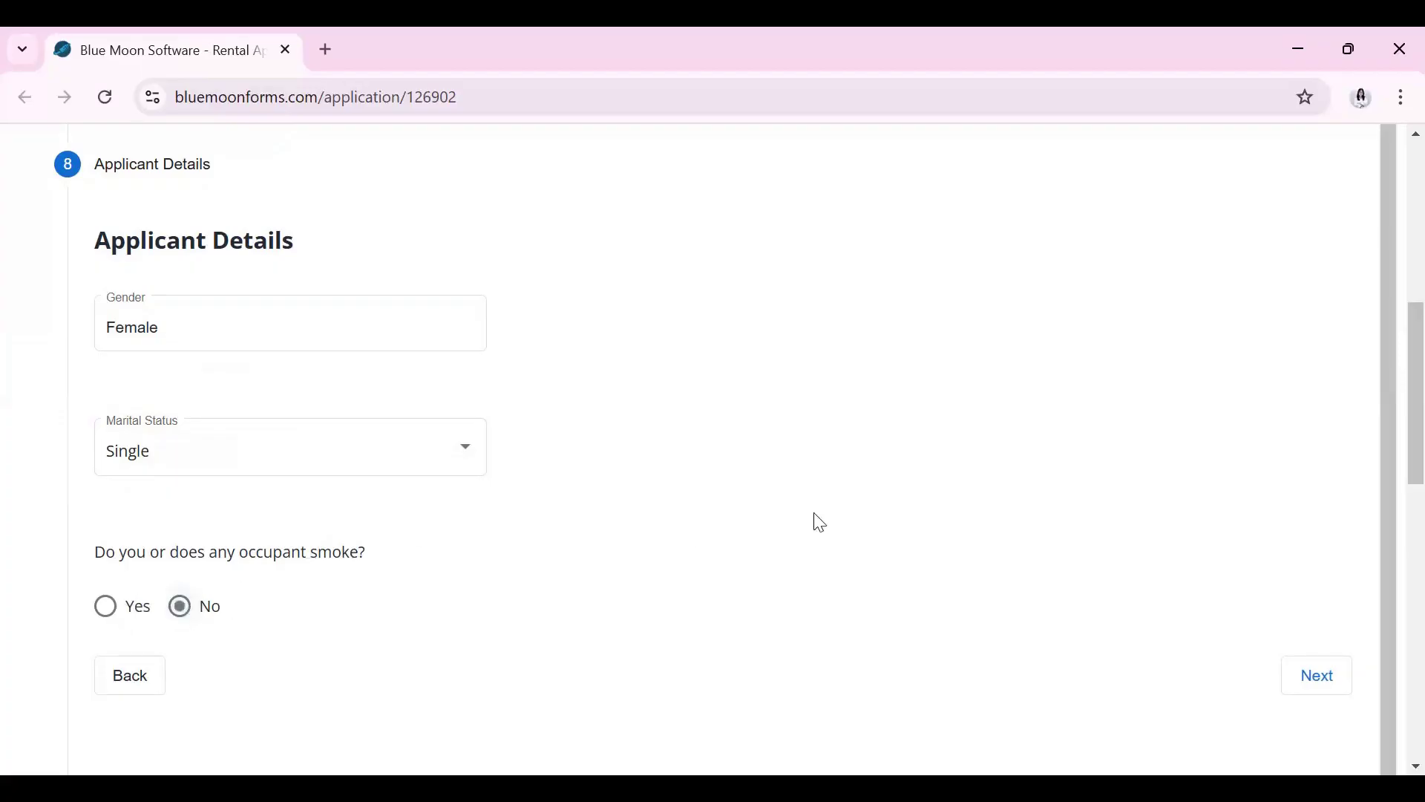
click(1327, 666)
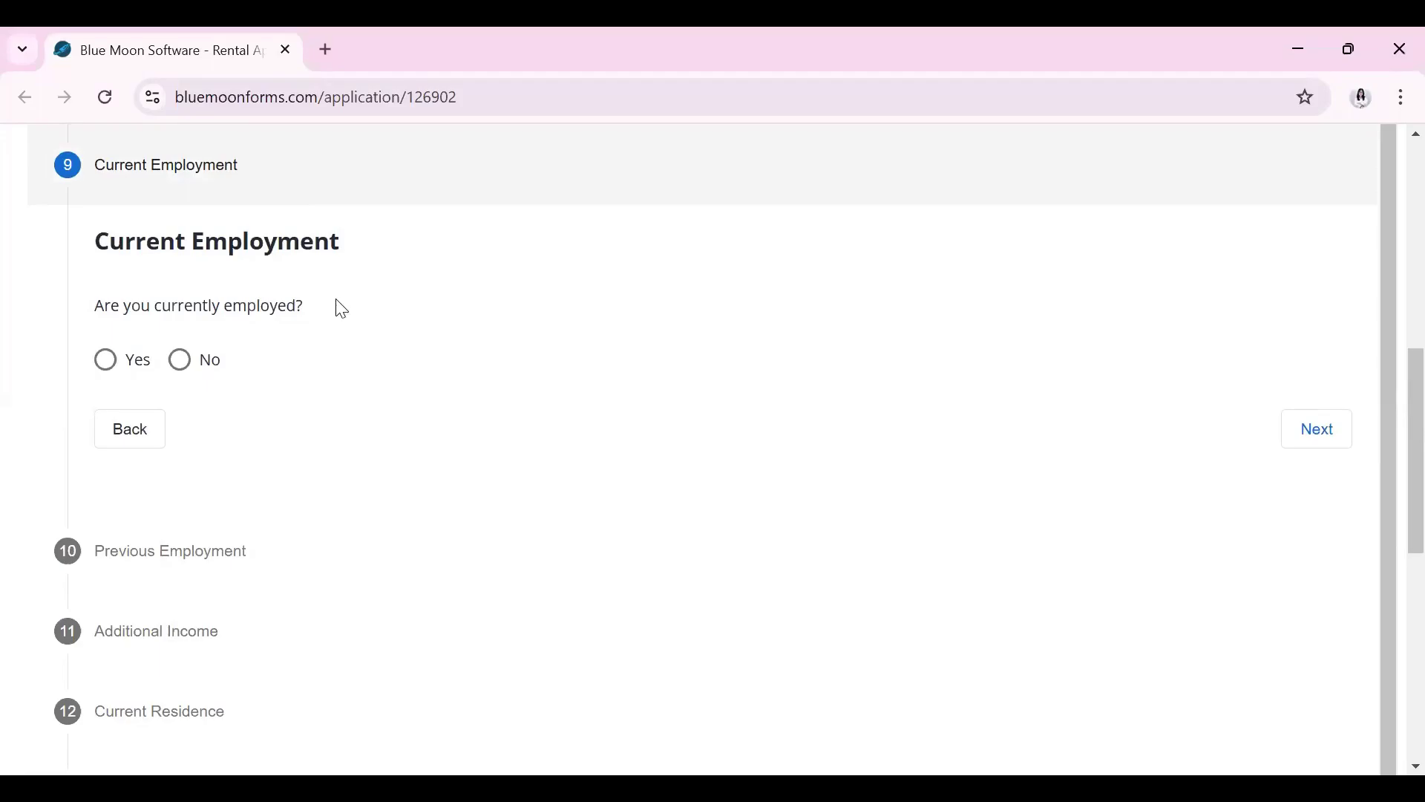
Mark the applicant as currently employed at Hexa Property Management
click(110, 359)
click(270, 431)
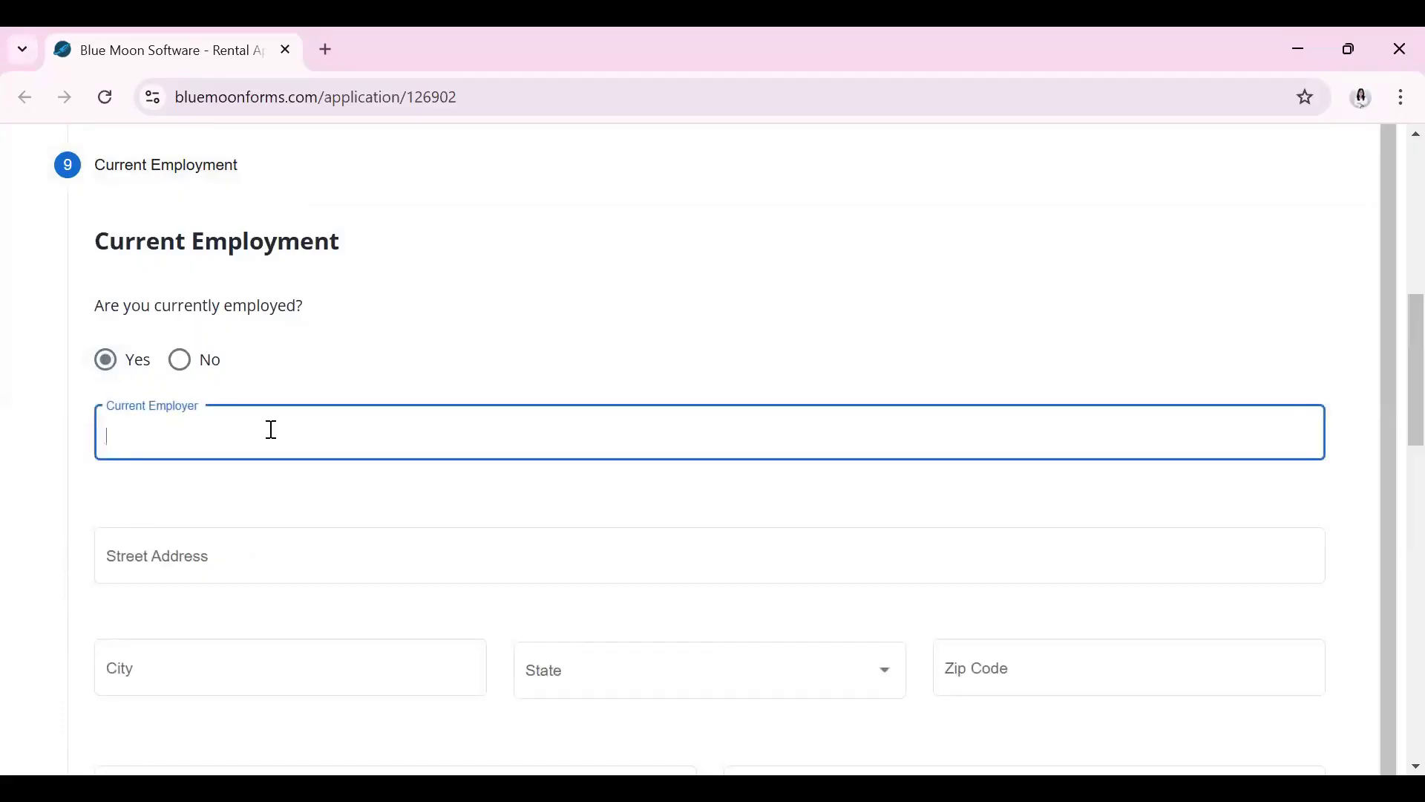
text(Hexa Property Management)
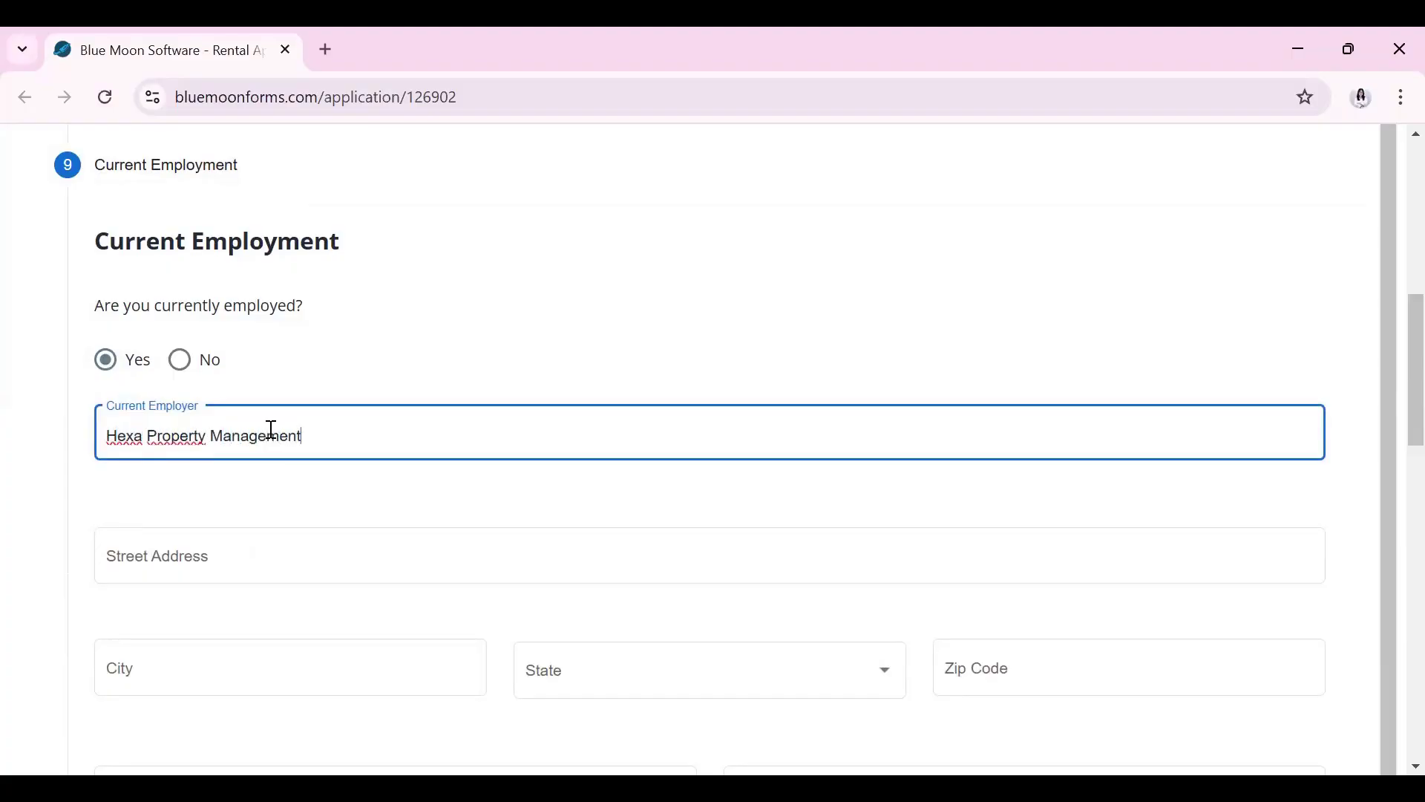
Step through the employer's street address, city, work phone and job position fields
click(324, 560)
click(394, 668)
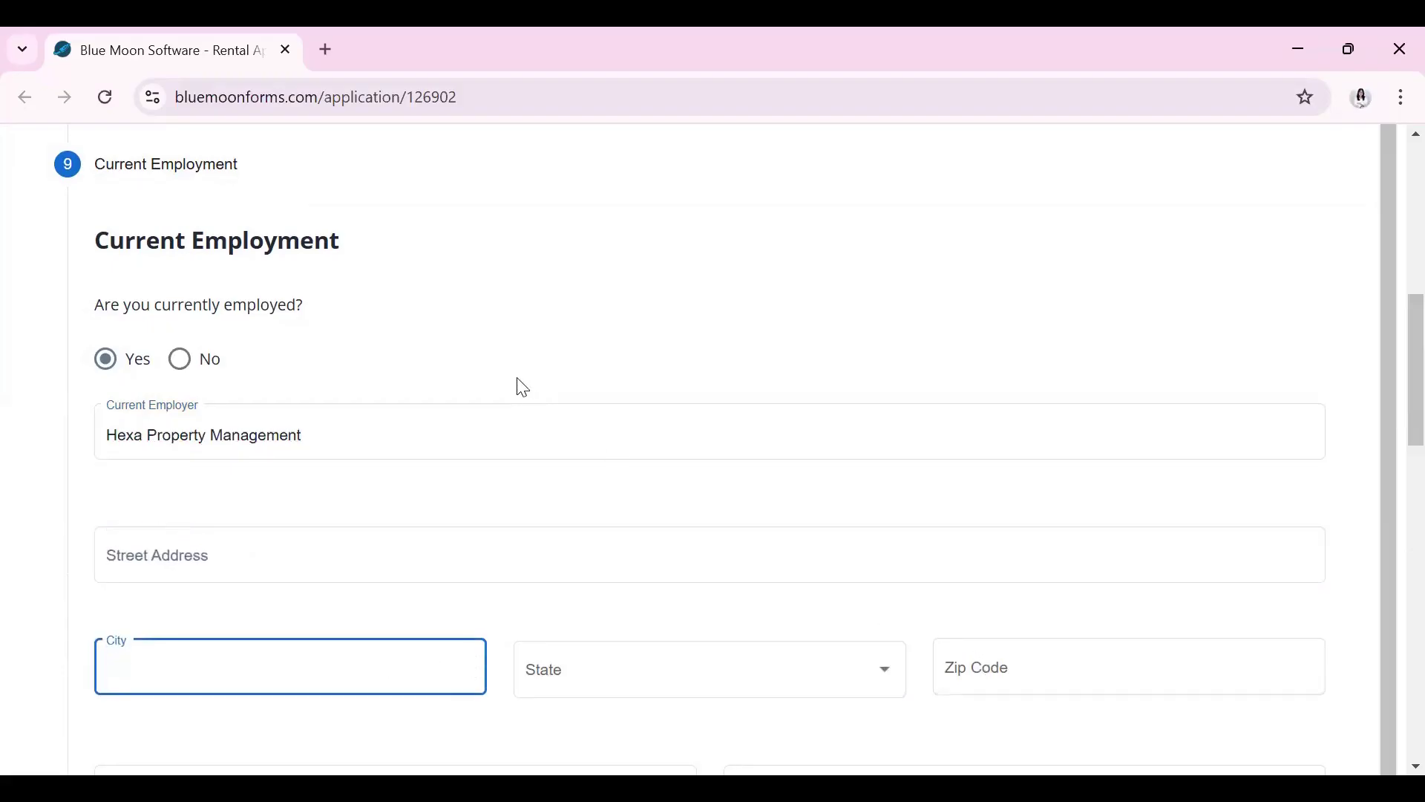
scroll(817, 652, down, 3)
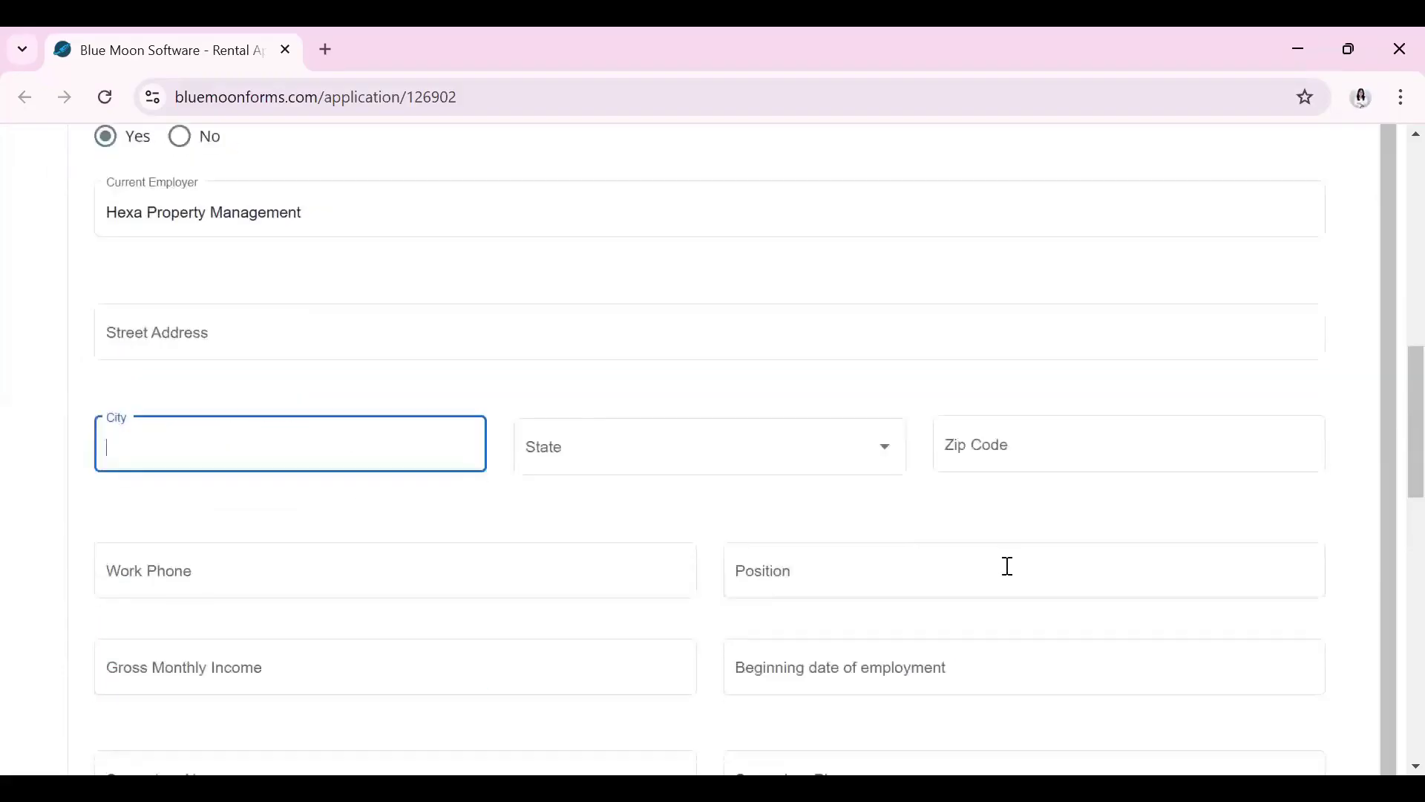
click(257, 570)
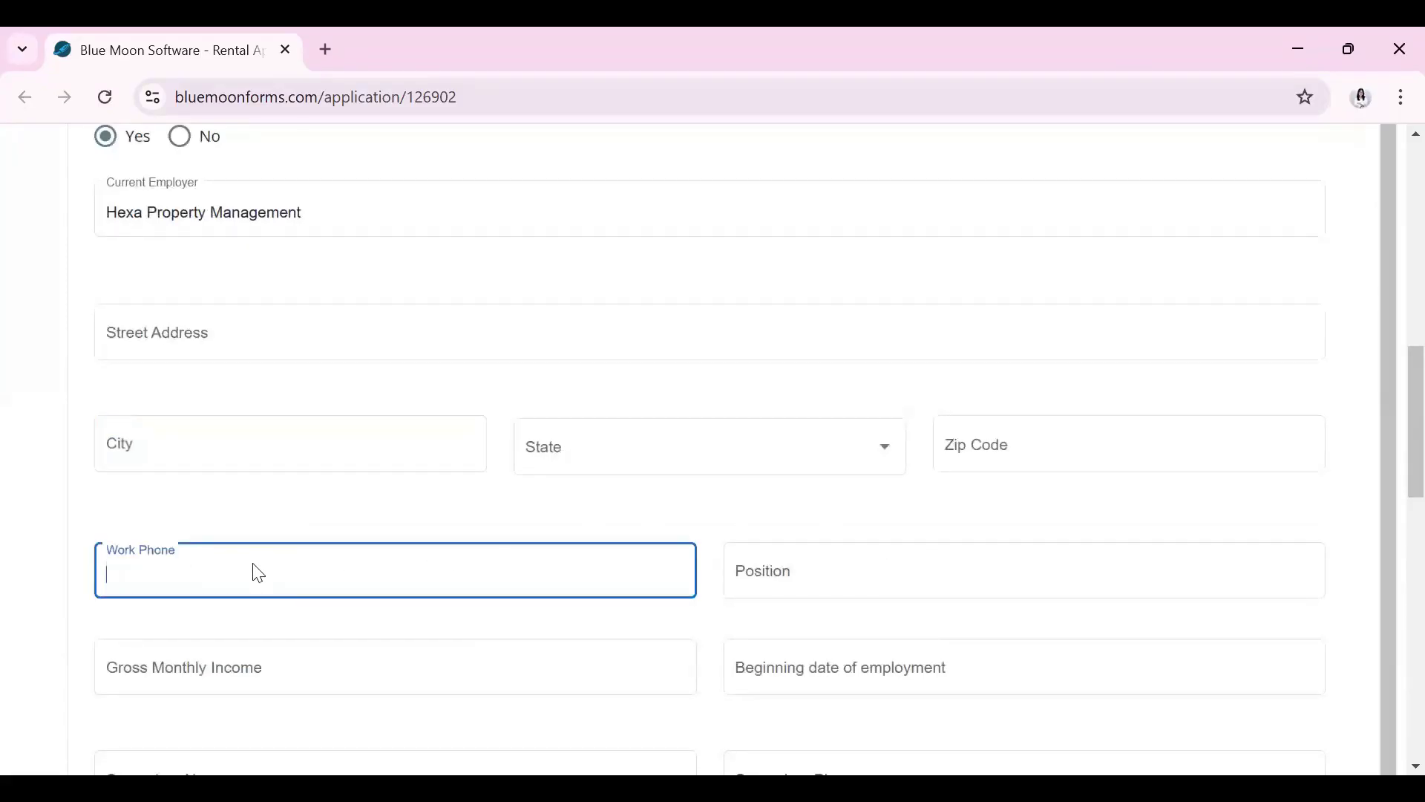
click(822, 575)
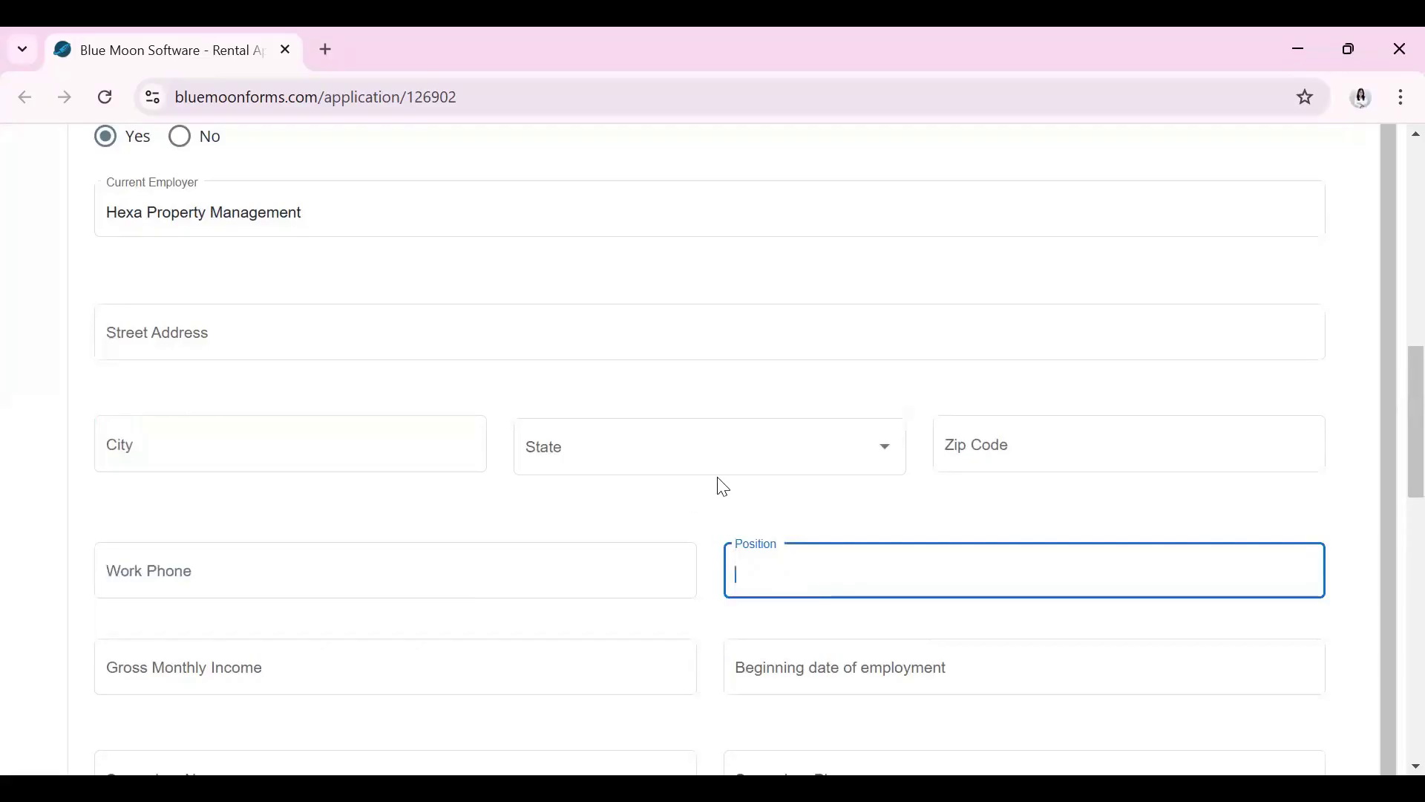
Step through gross monthly income, employment start date, and supervisor name and phone fields
scroll(645, 482, down, 1)
scroll(520, 489, down, 1)
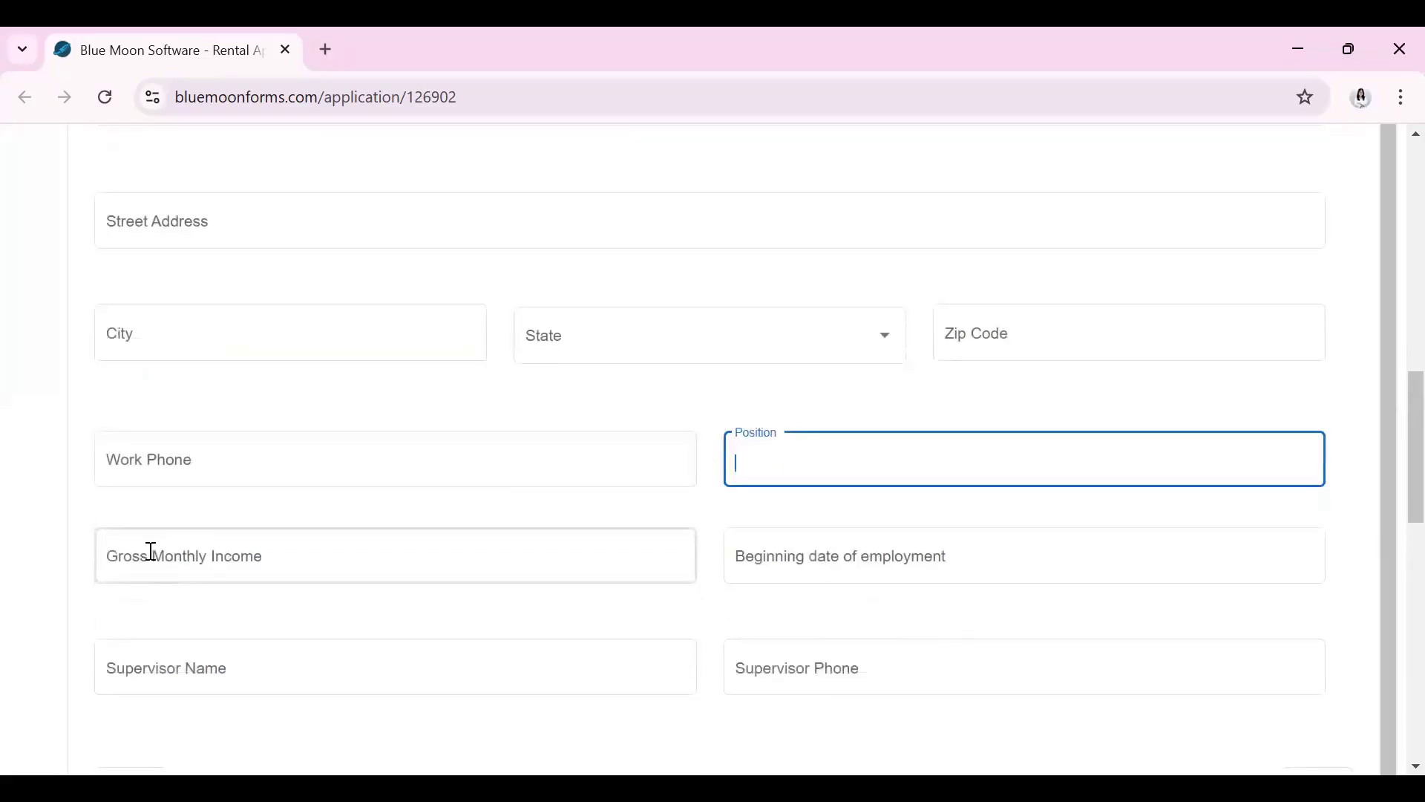
click(209, 529)
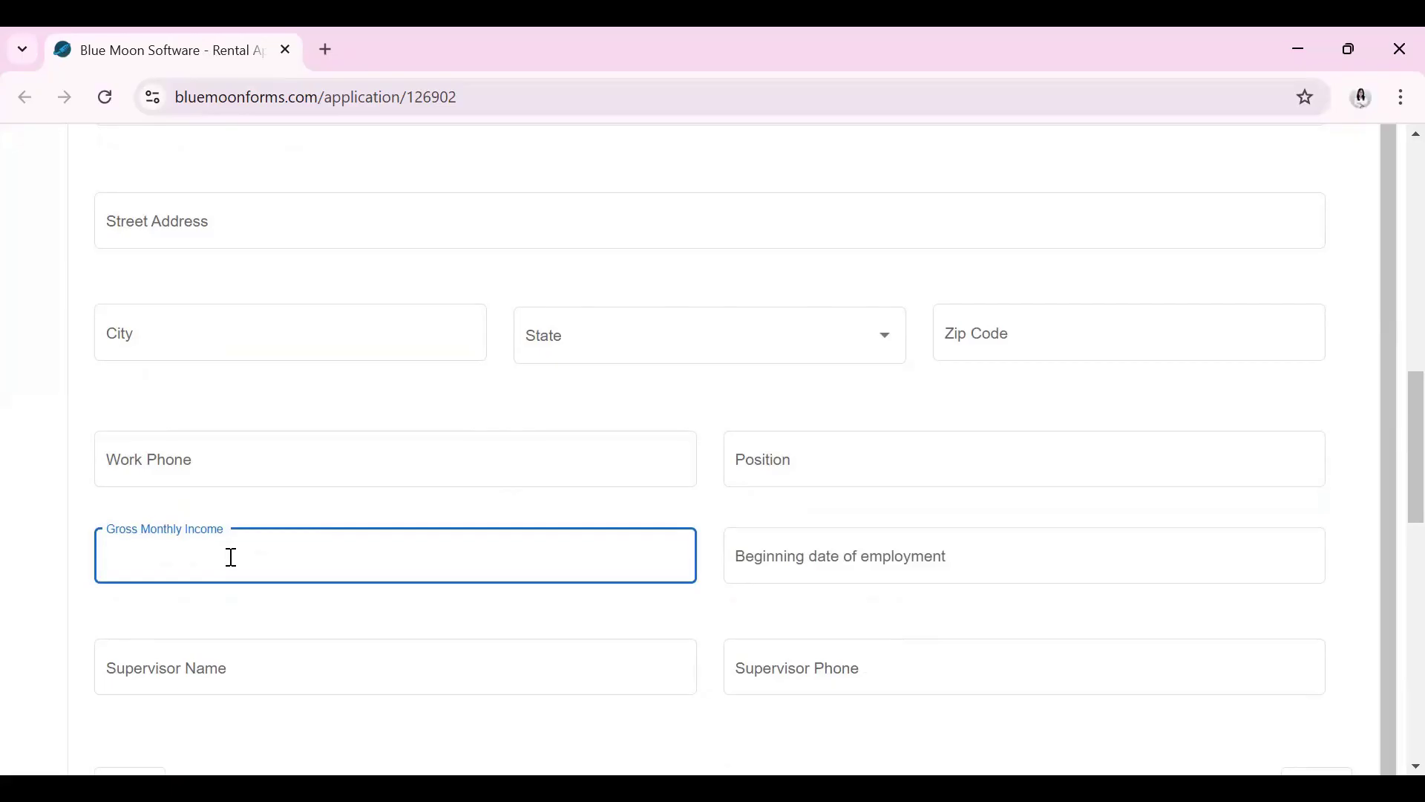
click(852, 558)
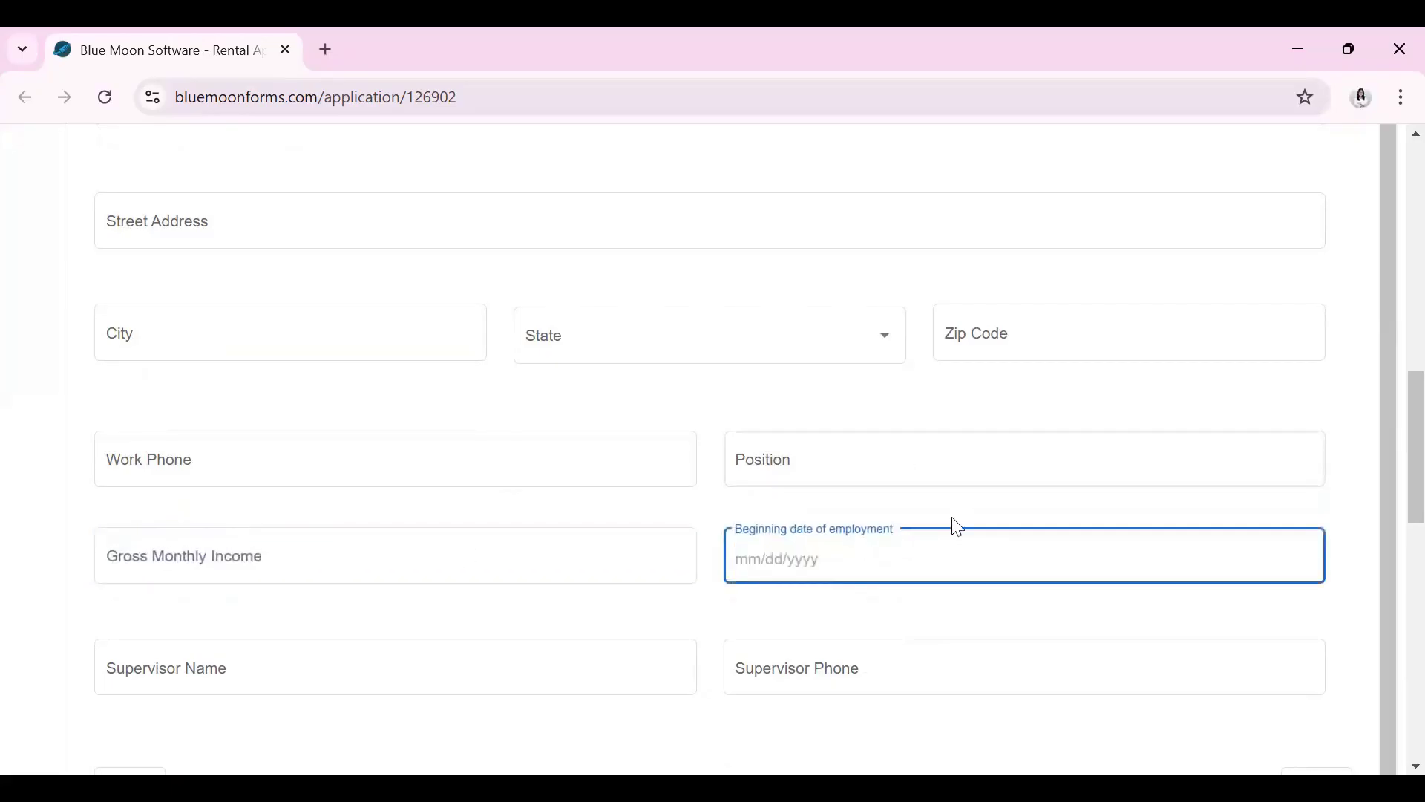
scroll(956, 527, down, 2)
click(245, 560)
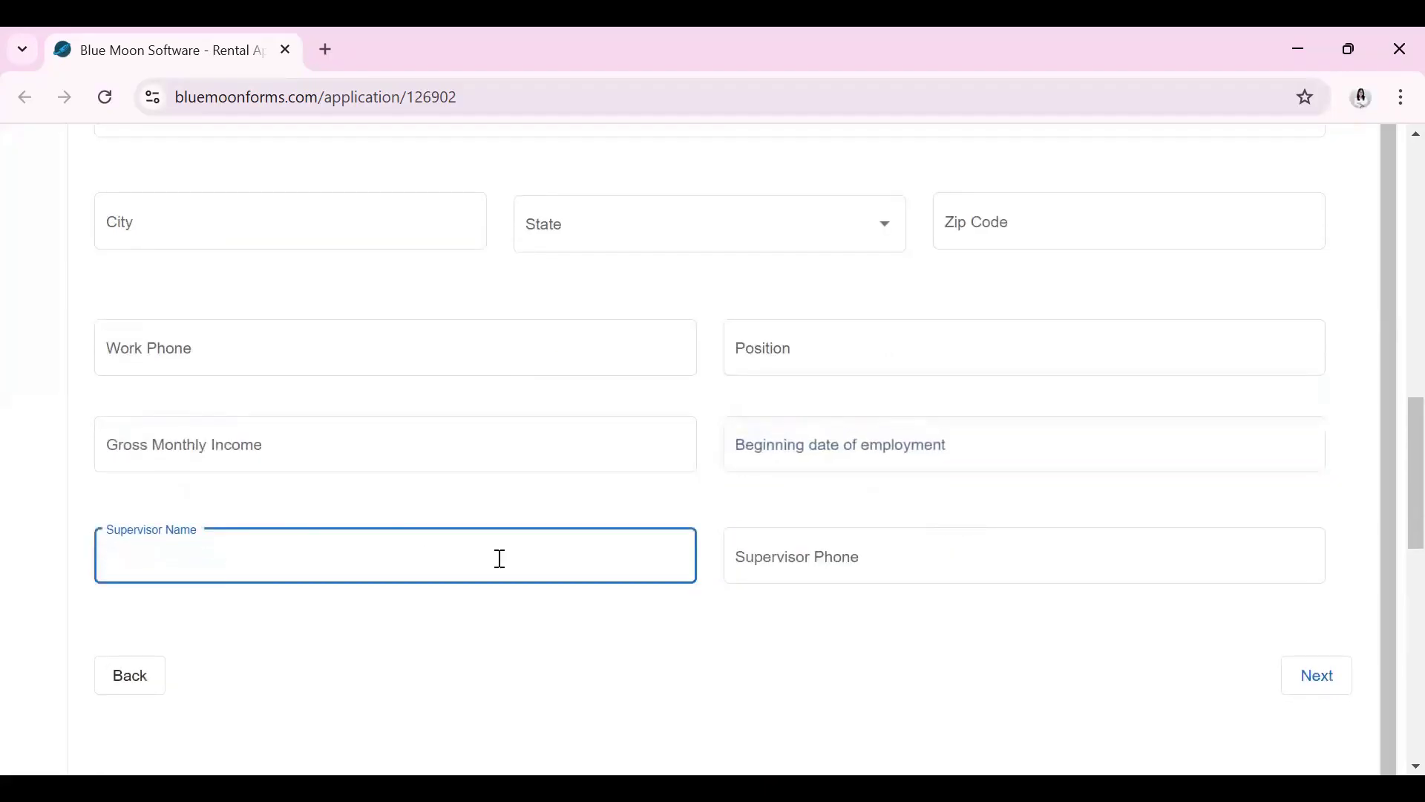
click(935, 564)
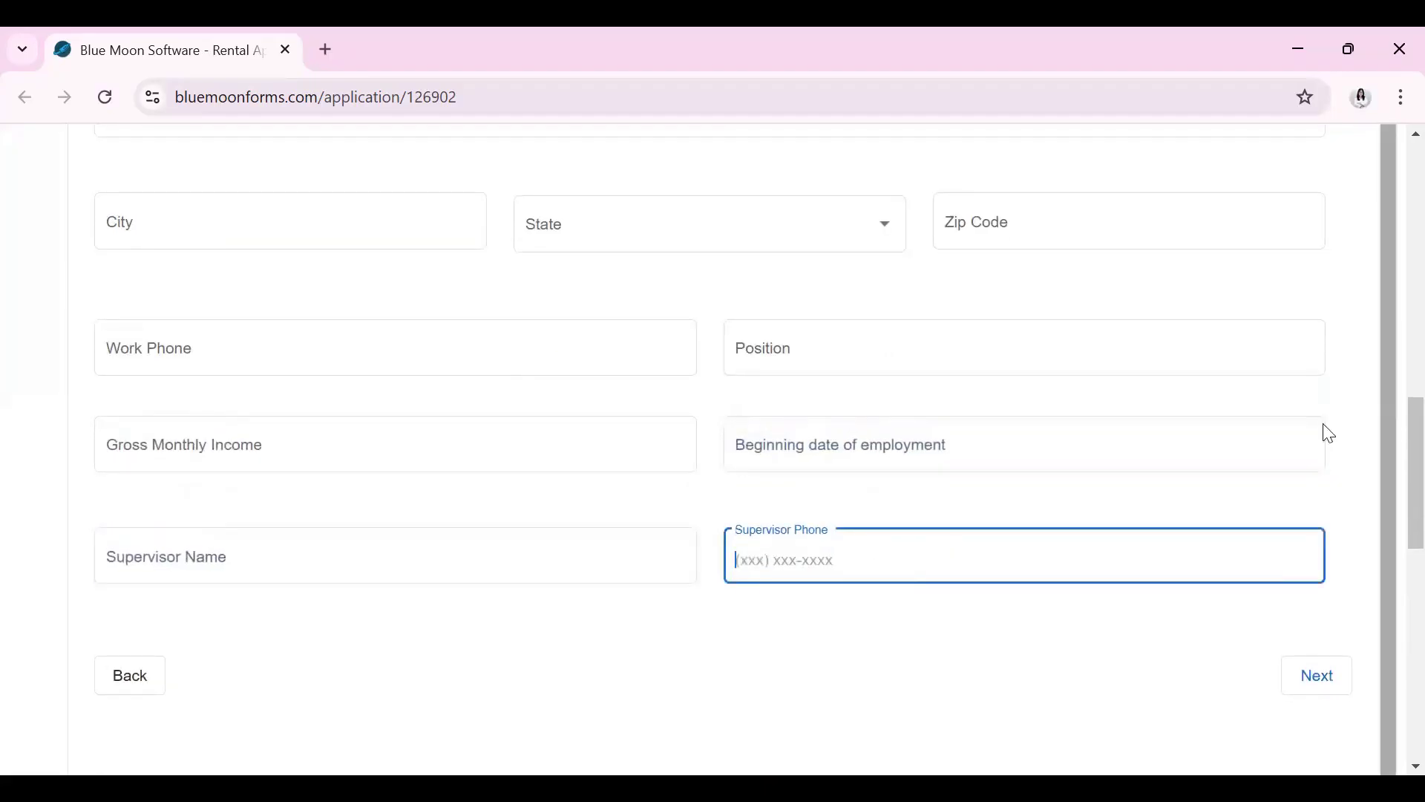
Answer No to previous employment and pass Additional Income without adding any income
click(1317, 674)
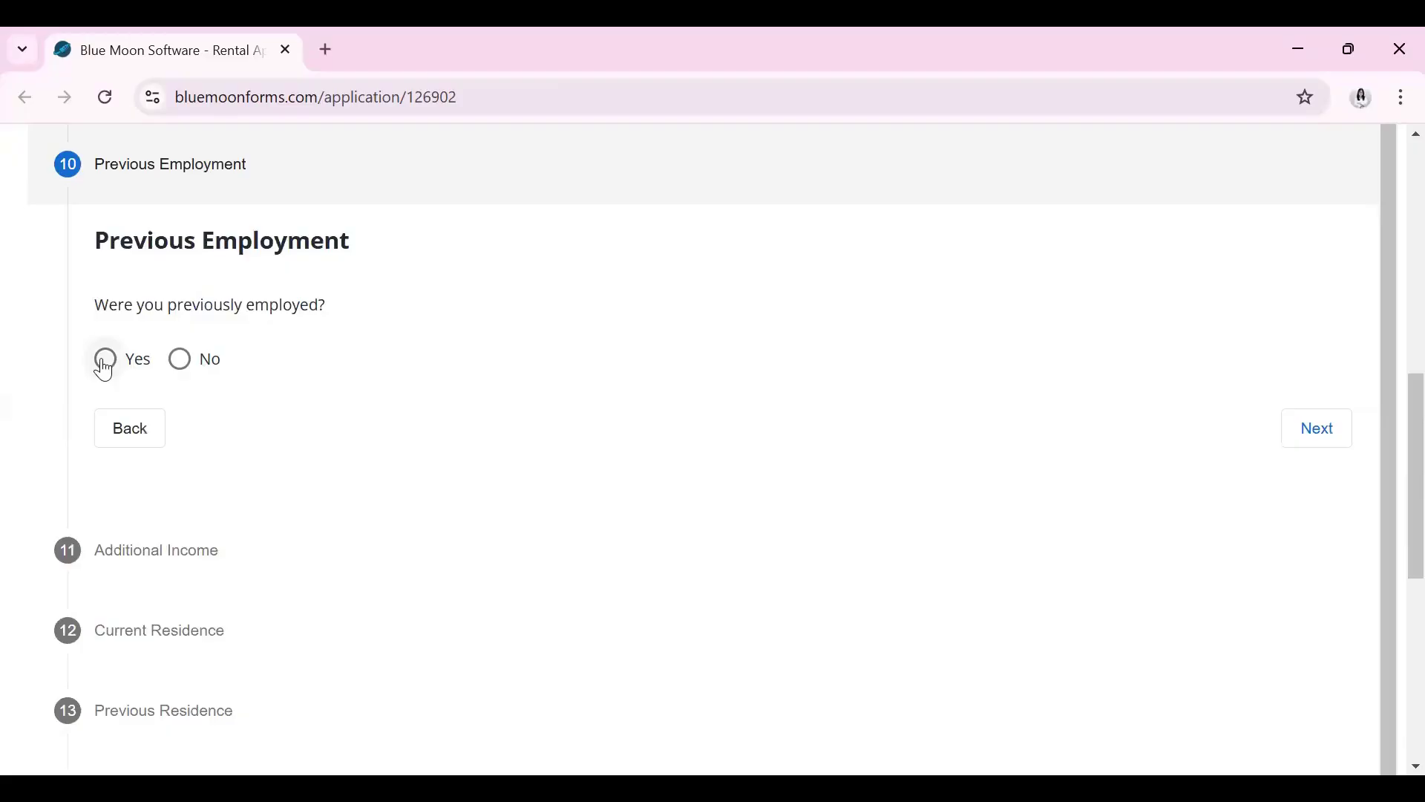
click(180, 360)
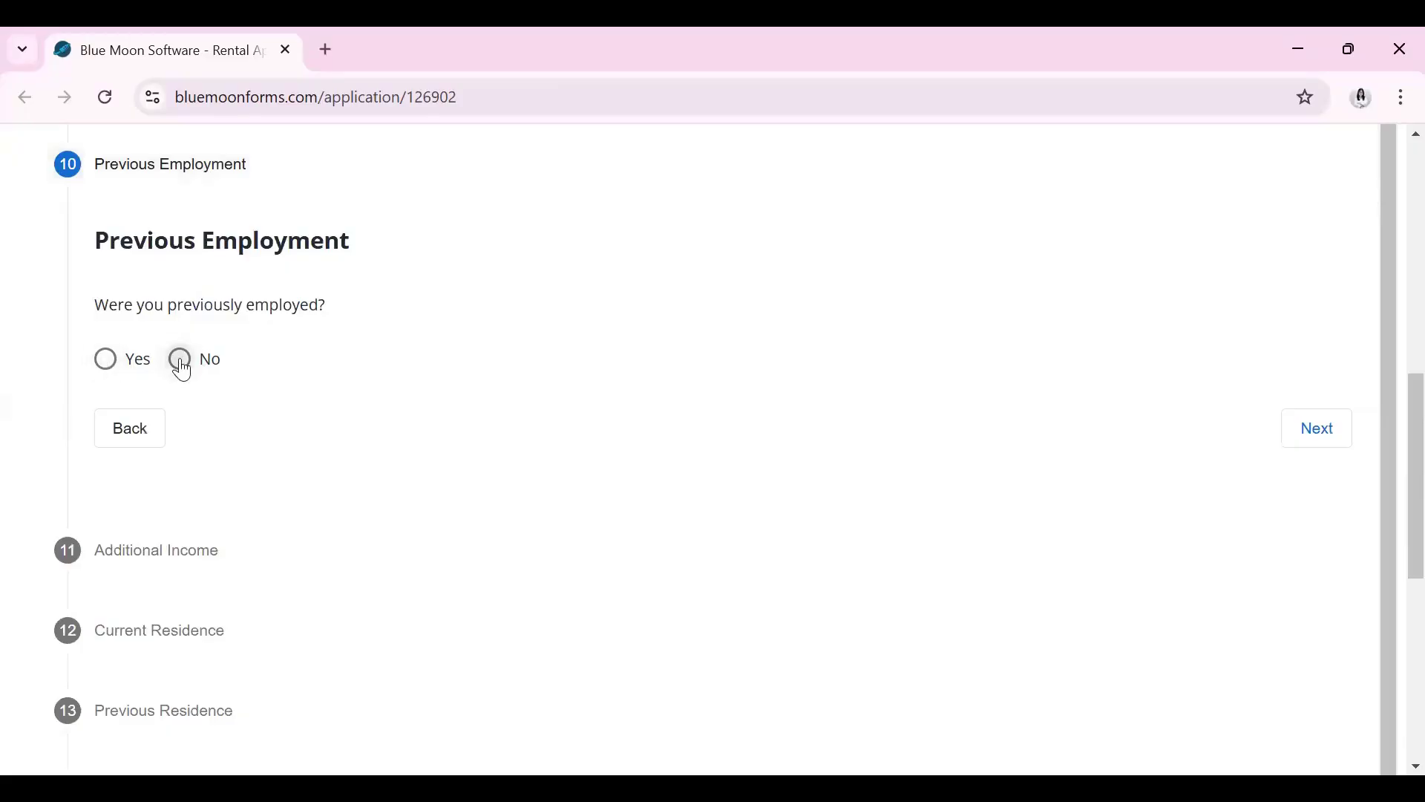
click(1321, 424)
click(1310, 438)
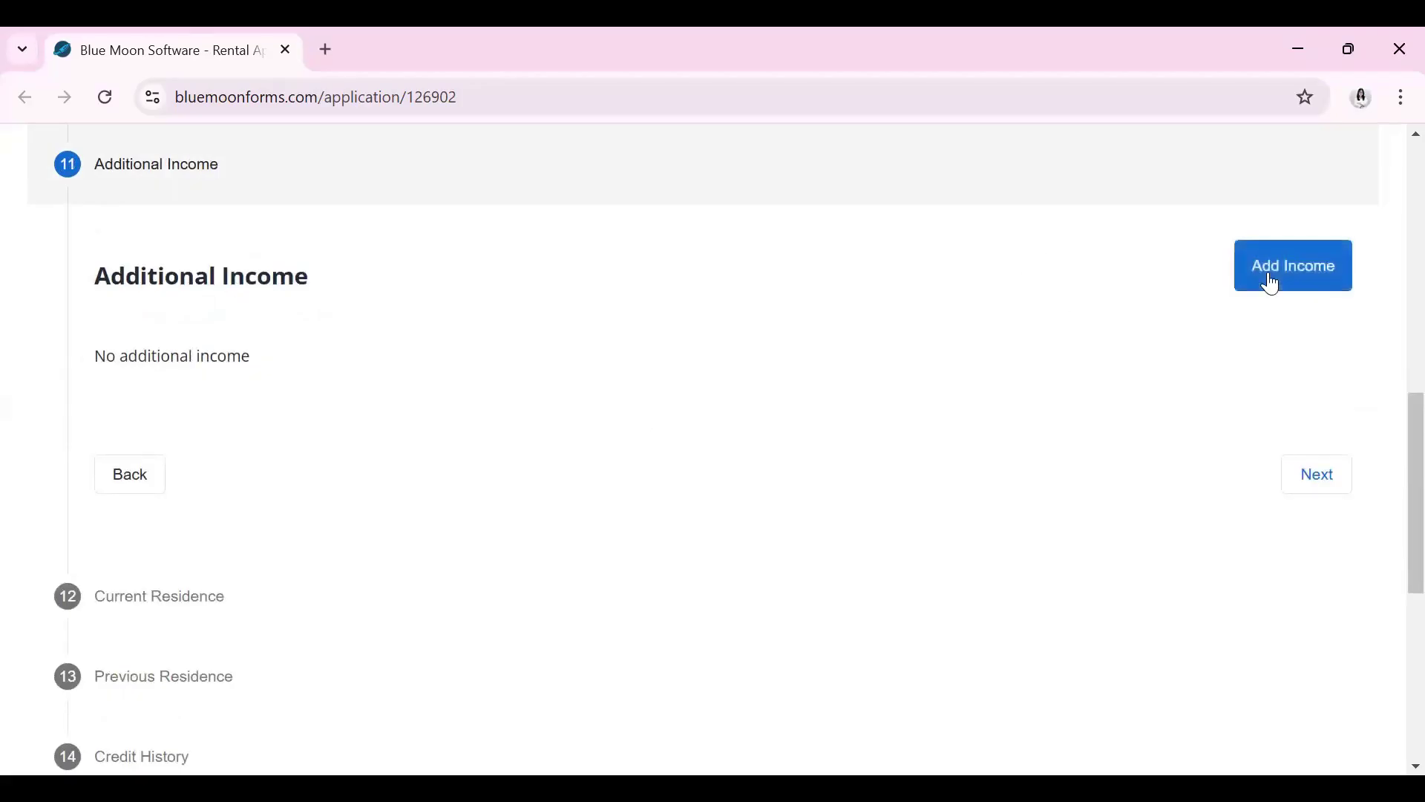
click(1336, 482)
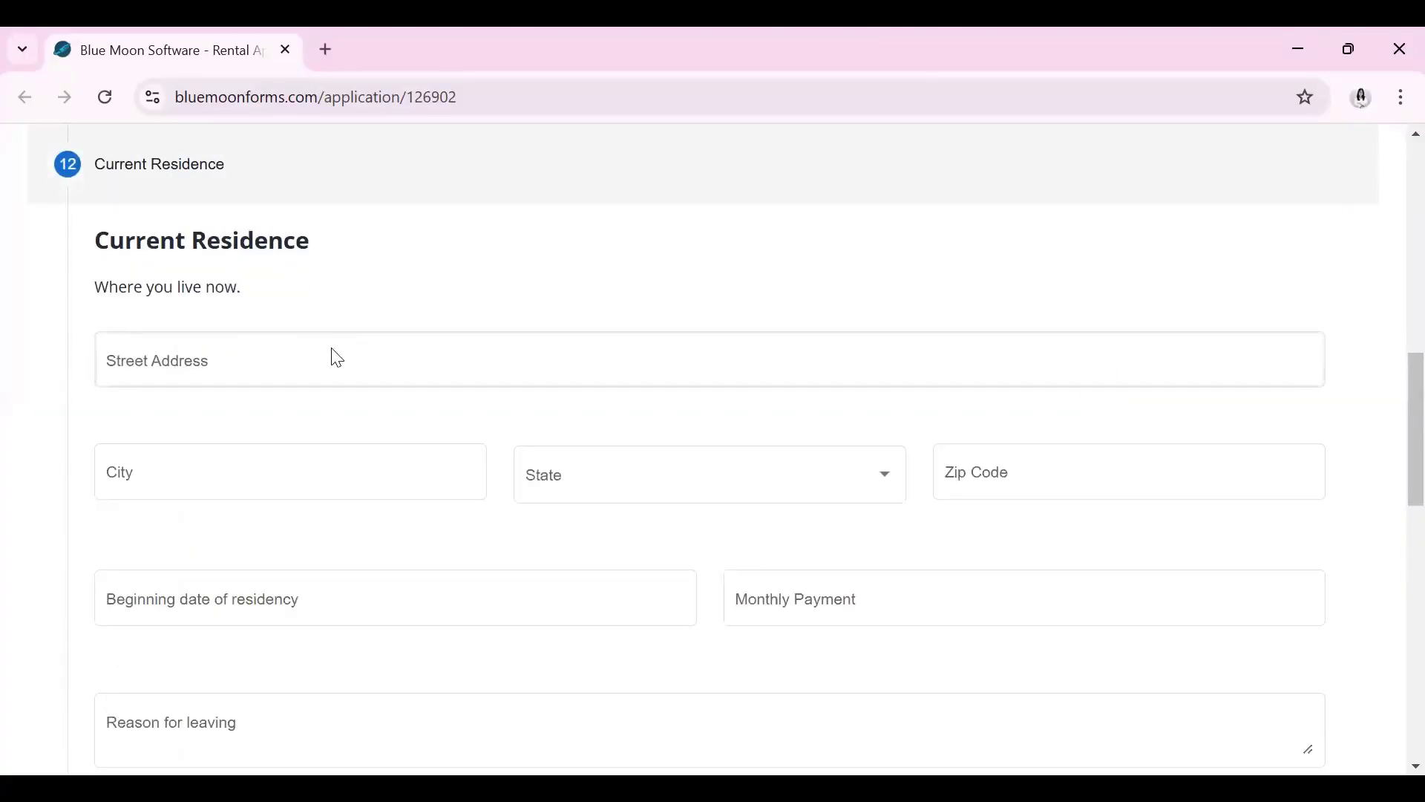
Enter the current residence's street address, city, state Texas and zip code
click(394, 362)
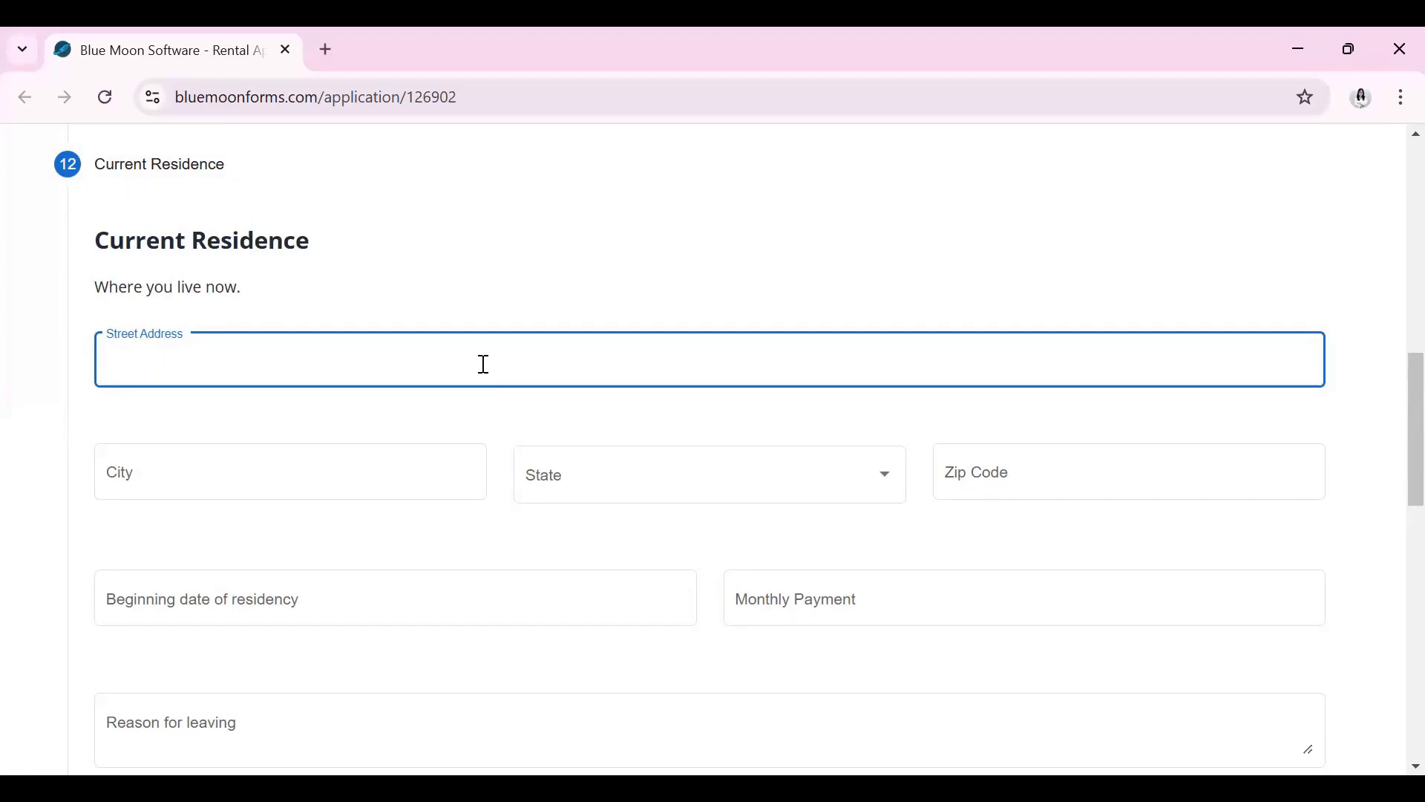
text(S Pos Oa)
key(BackSpace)
key(BackSpace)
key(BackSpace)
text(t Oak)
click(403, 468)
text(T)
key(BackSpace)
text(Houston)
click(648, 494)
key(t)
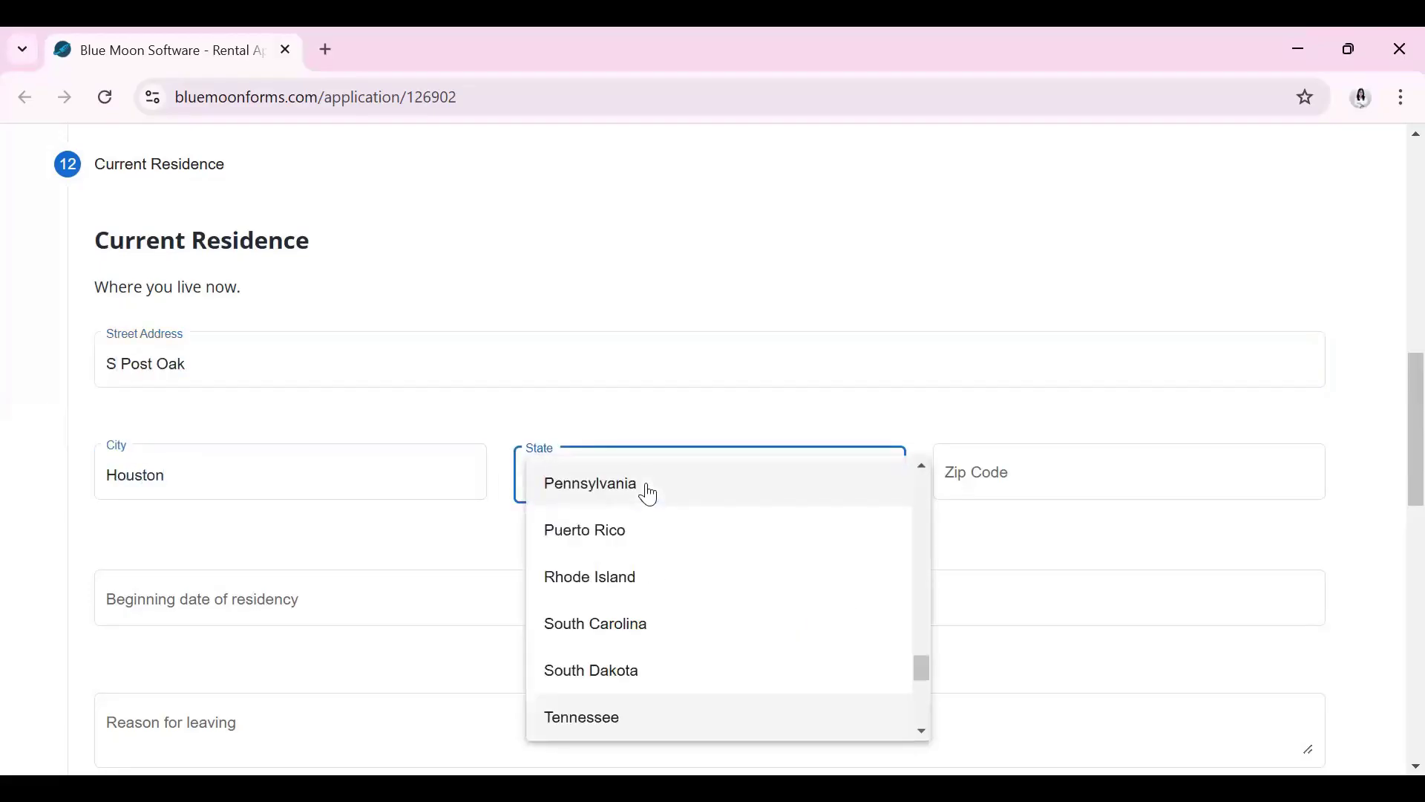
scroll(668, 644, down, 1)
click(673, 646)
click(1018, 477)
text(77051)
click(836, 403)
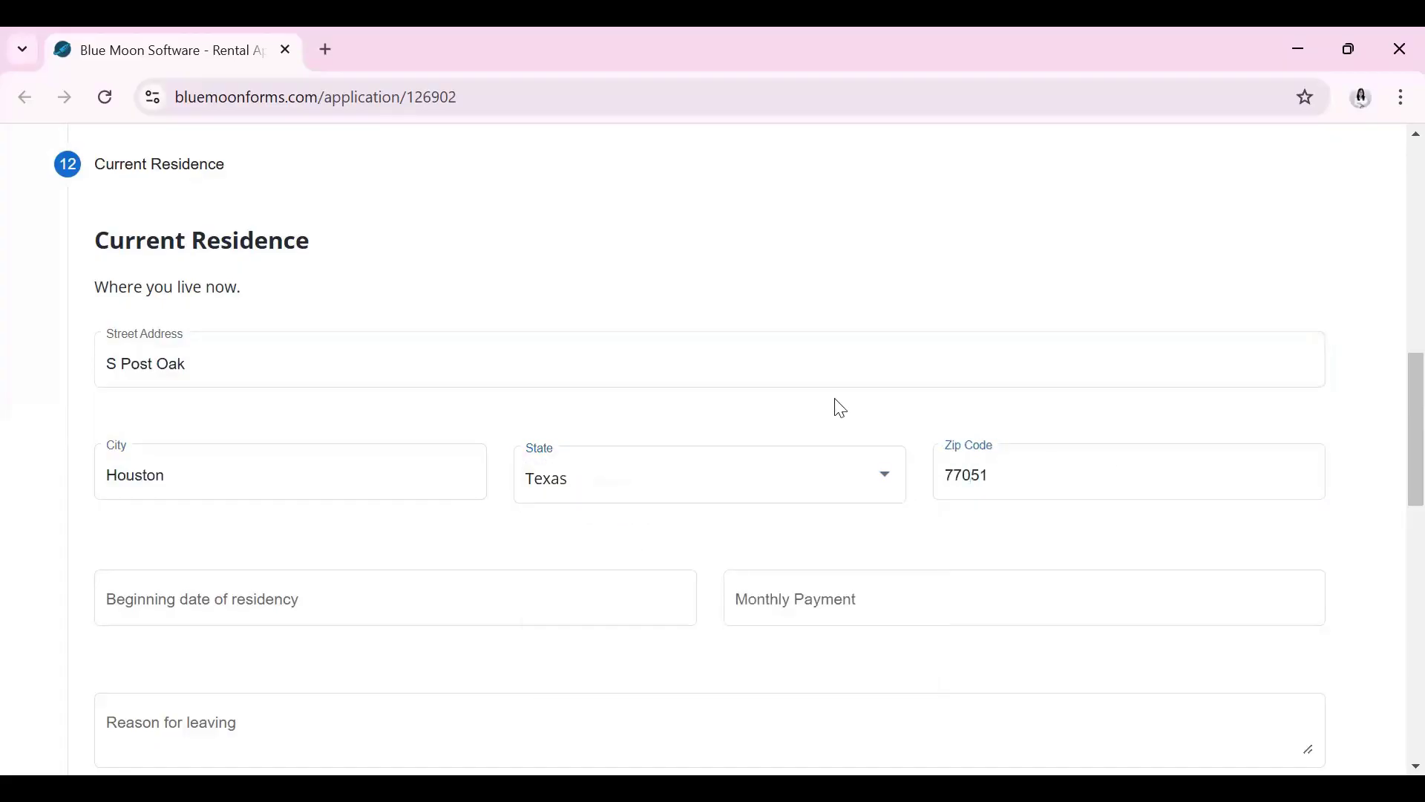
scroll(493, 505, down, 1)
Set the residency start date to 01/01/2024 and the monthly payment to 1050
click(335, 522)
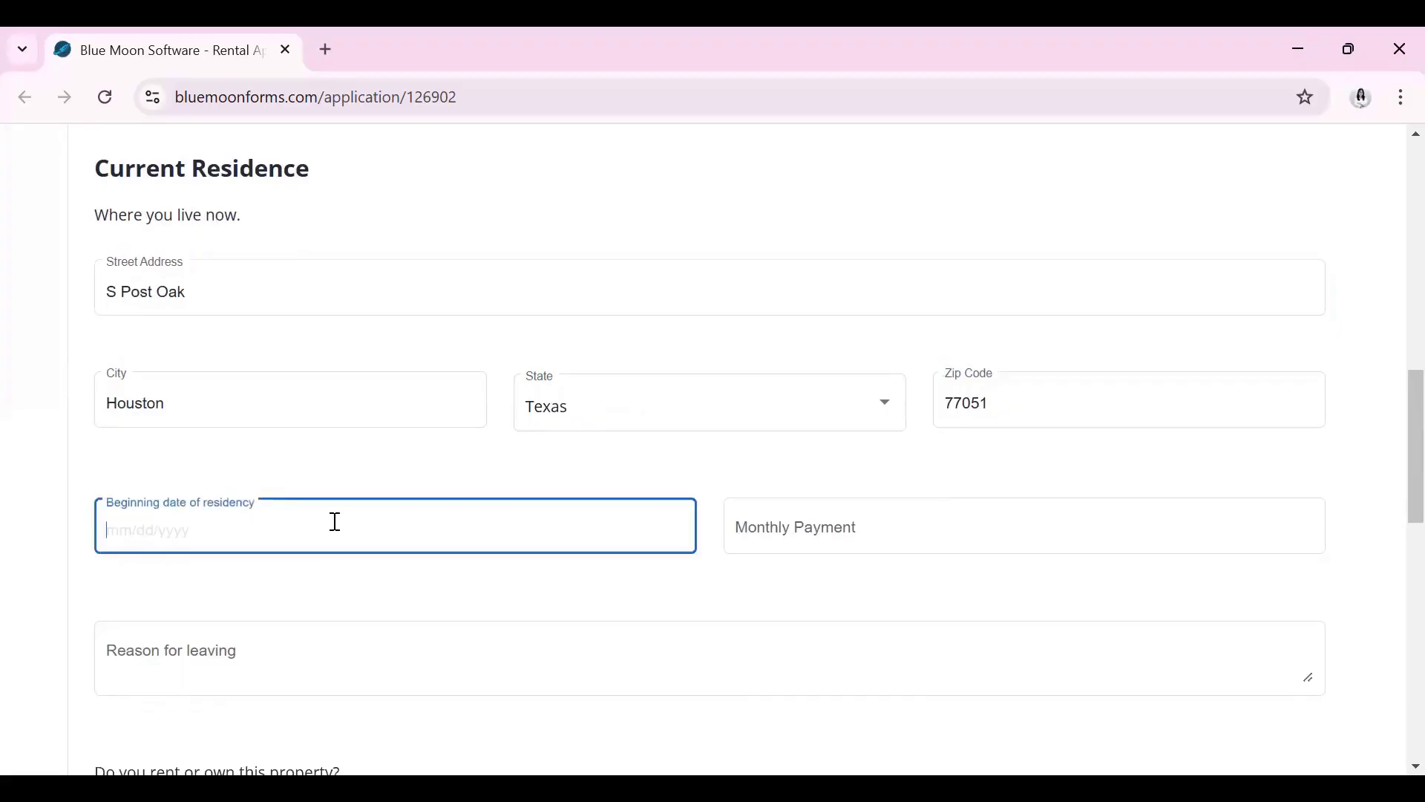
text(11/)
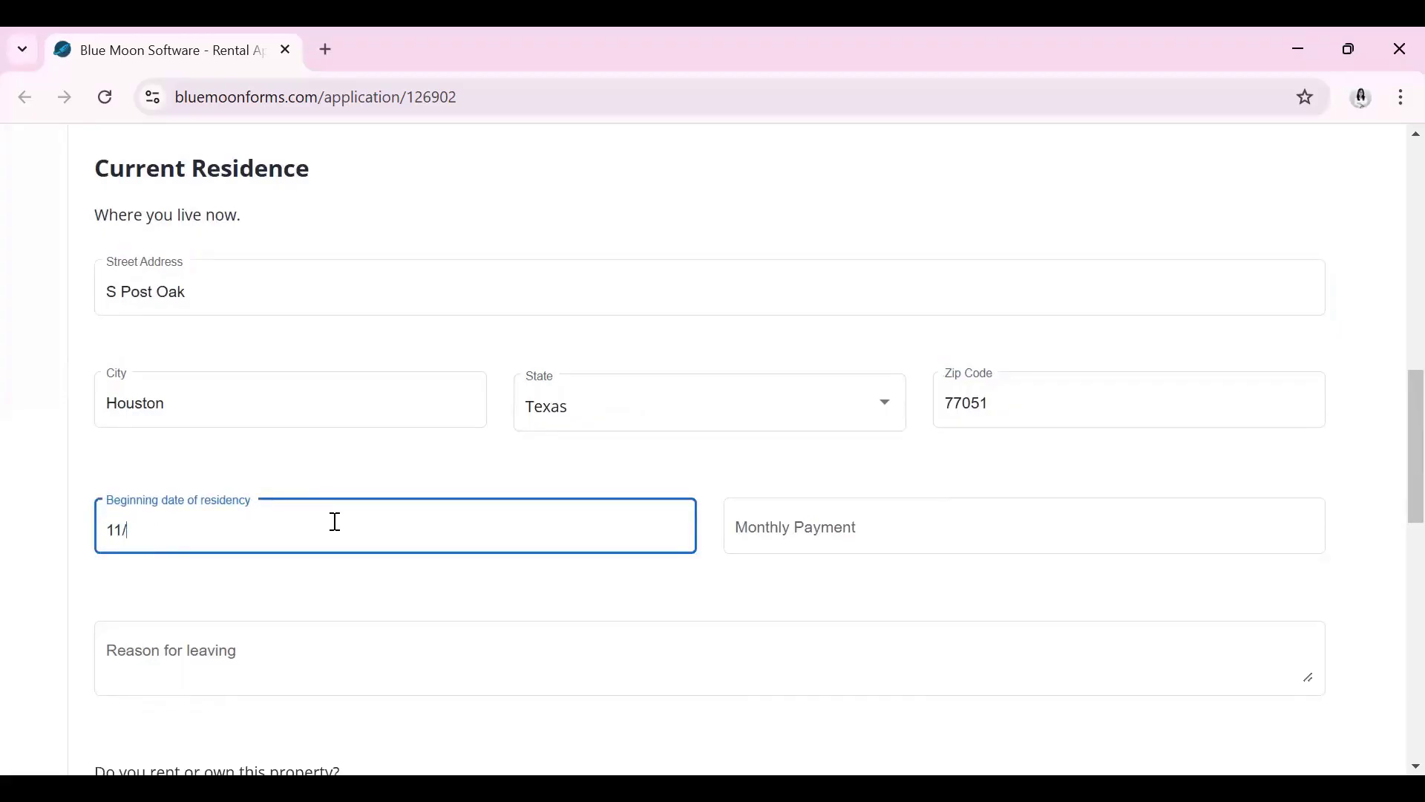
key(BackSpace)
key(BackSpace)
text(01/01/2024)
click(784, 554)
click(797, 531)
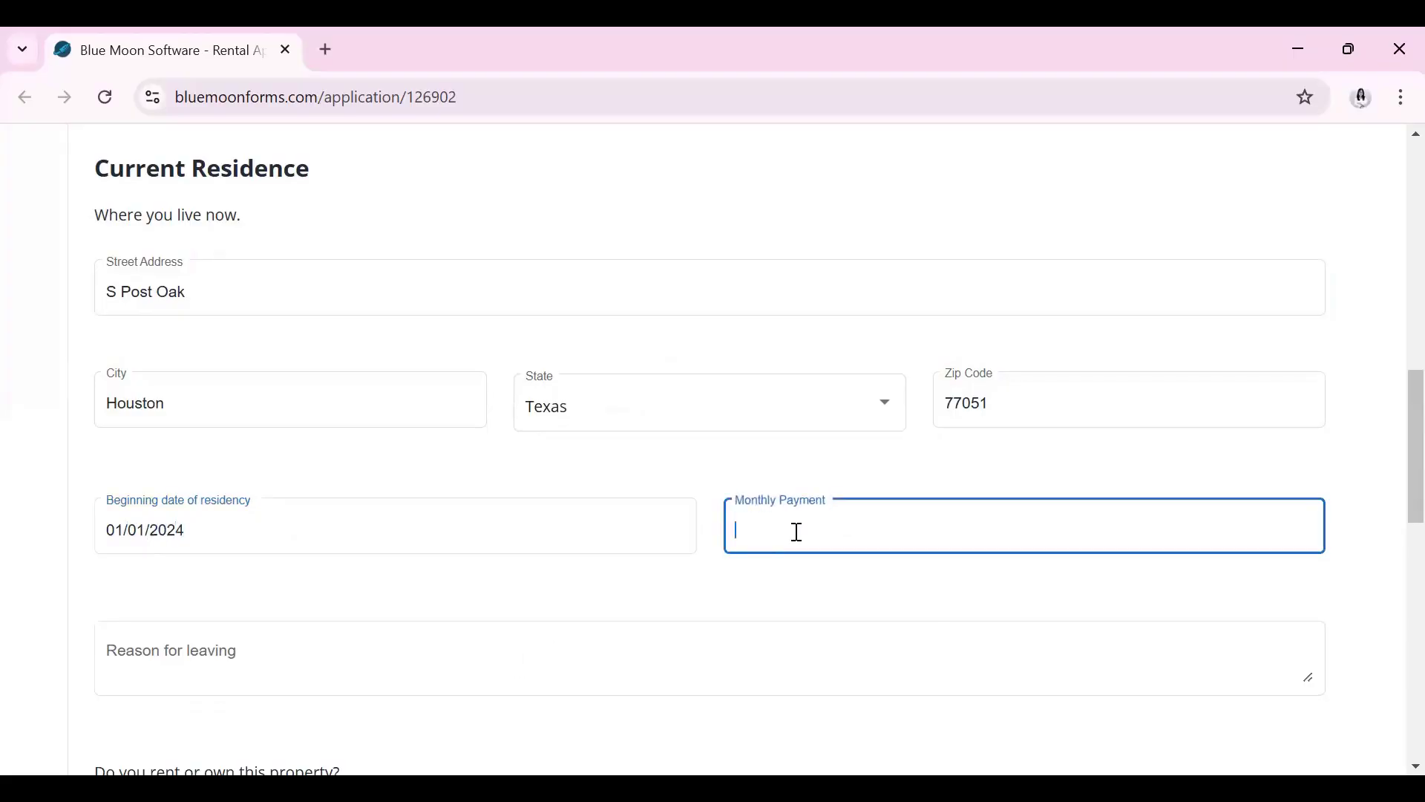
text(1050)
Give 'End of lease' as the reason for leaving, mark the residence as rented, and continue
scroll(813, 535, down, 2)
click(458, 569)
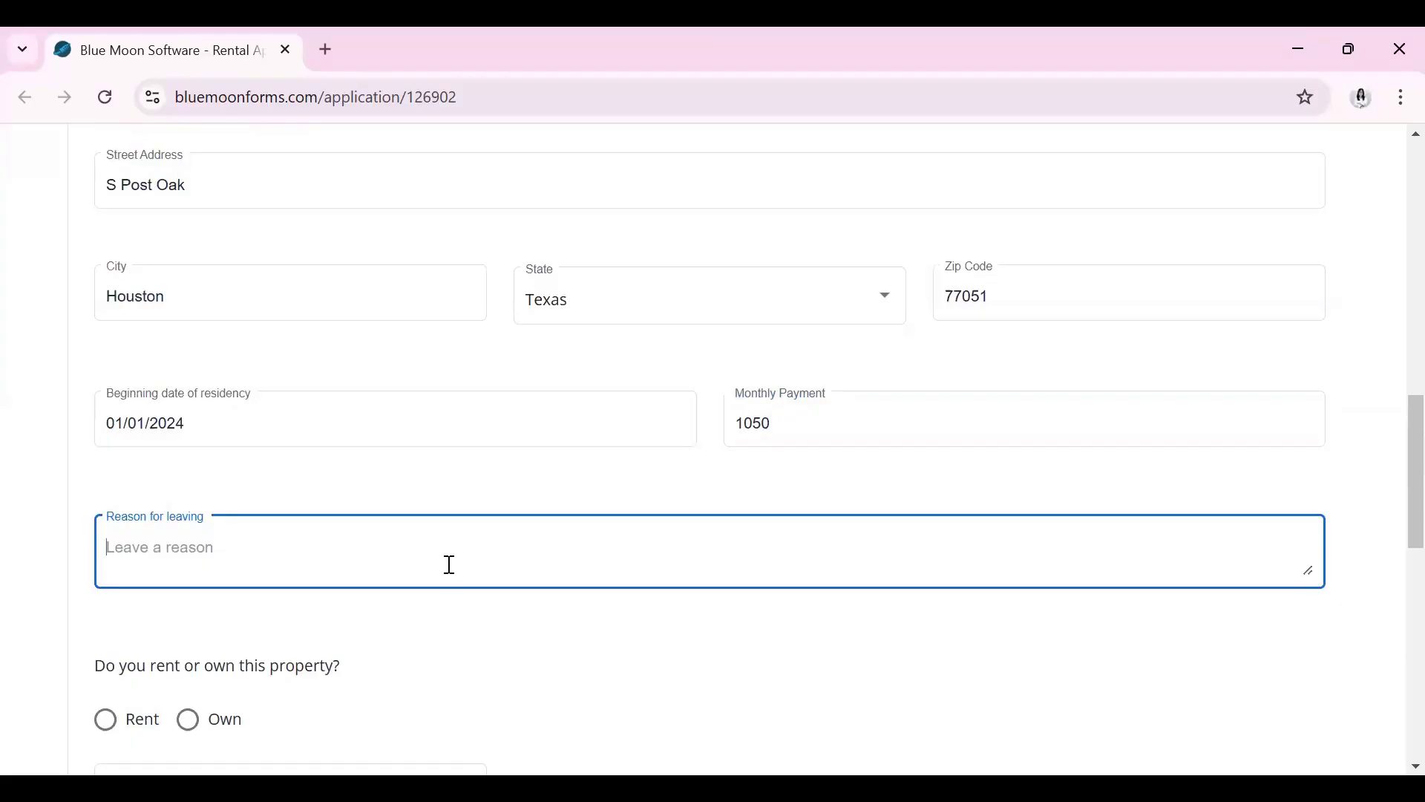
text(End of leeas)
key(BackSpace)
key(BackSpace)
key(BackSpace)
text(ase)
scroll(450, 564, down, 3)
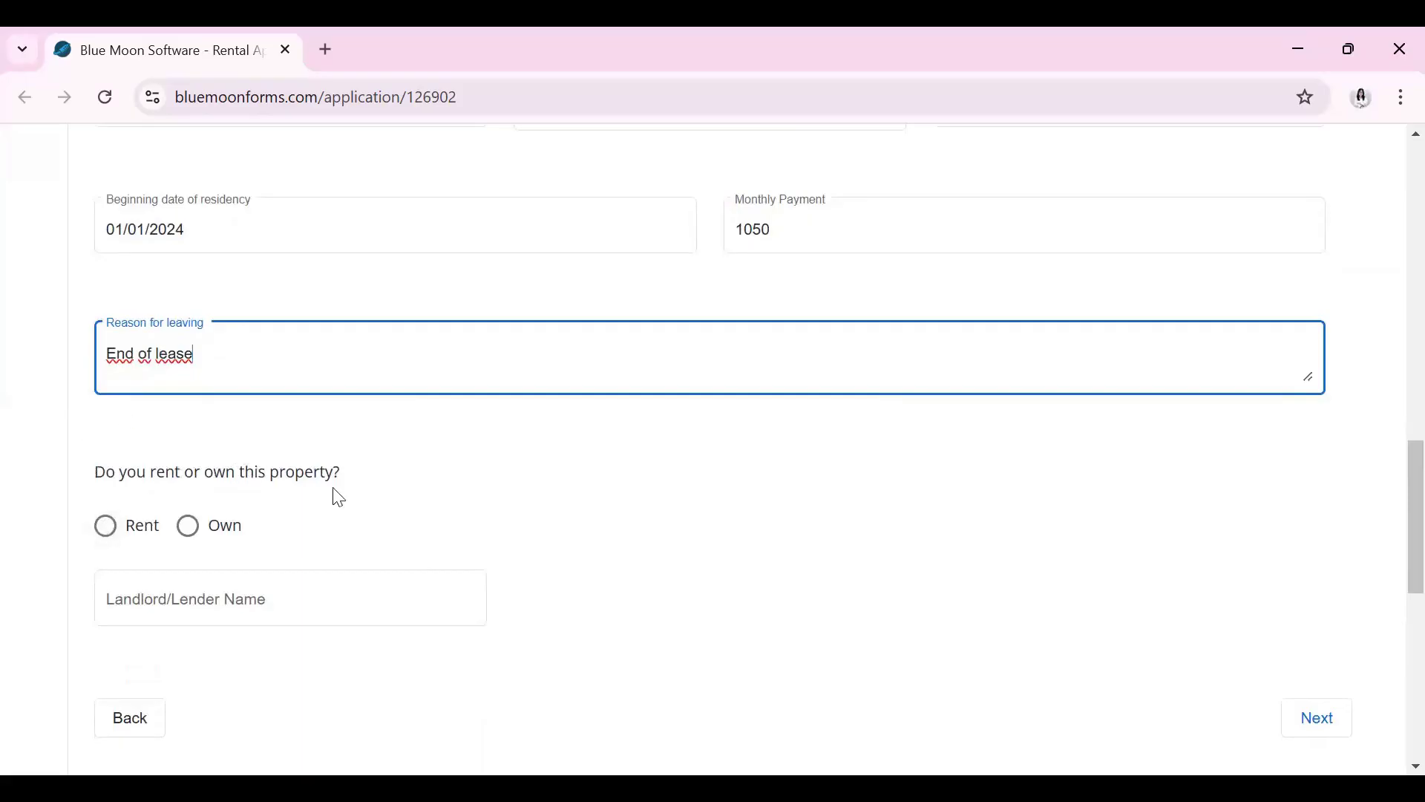
click(107, 533)
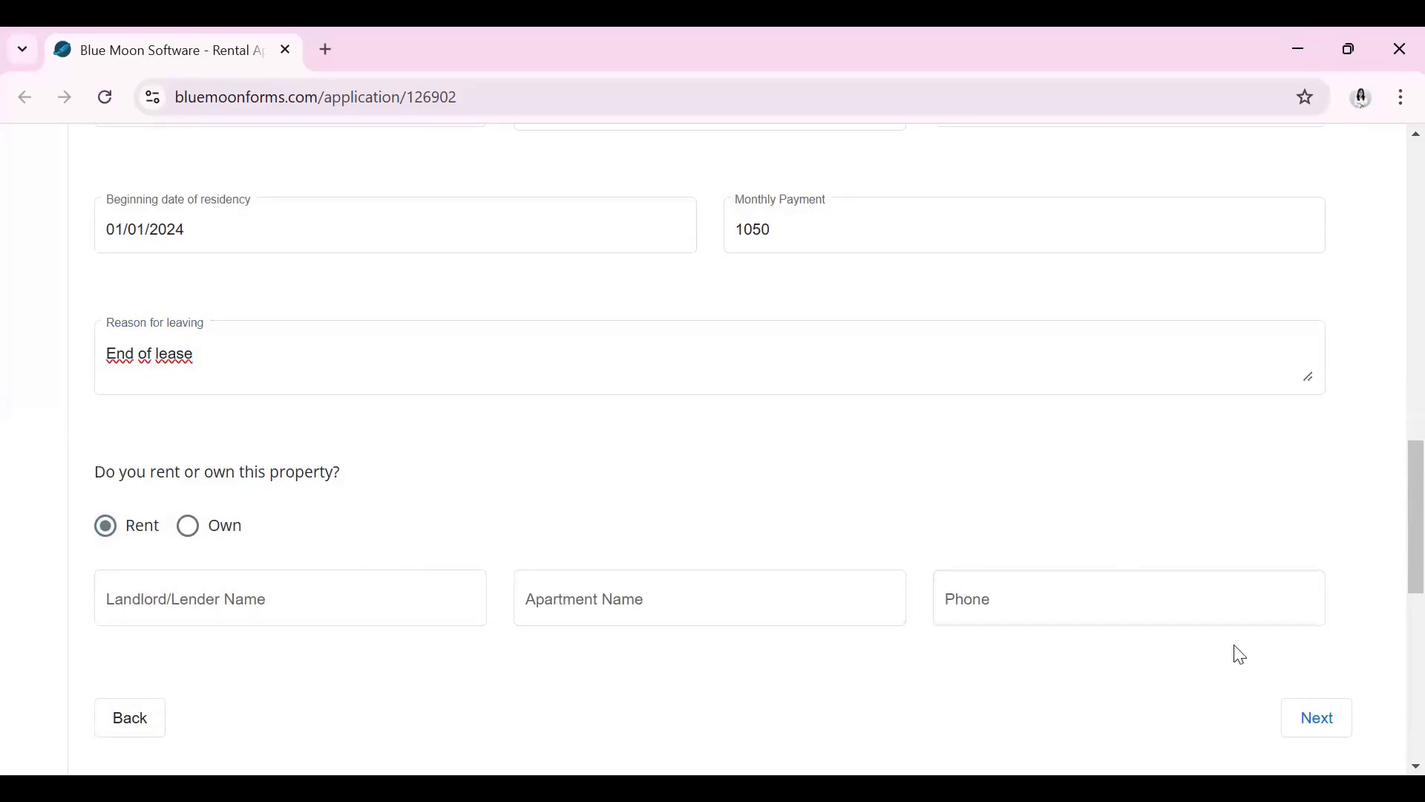
click(1317, 719)
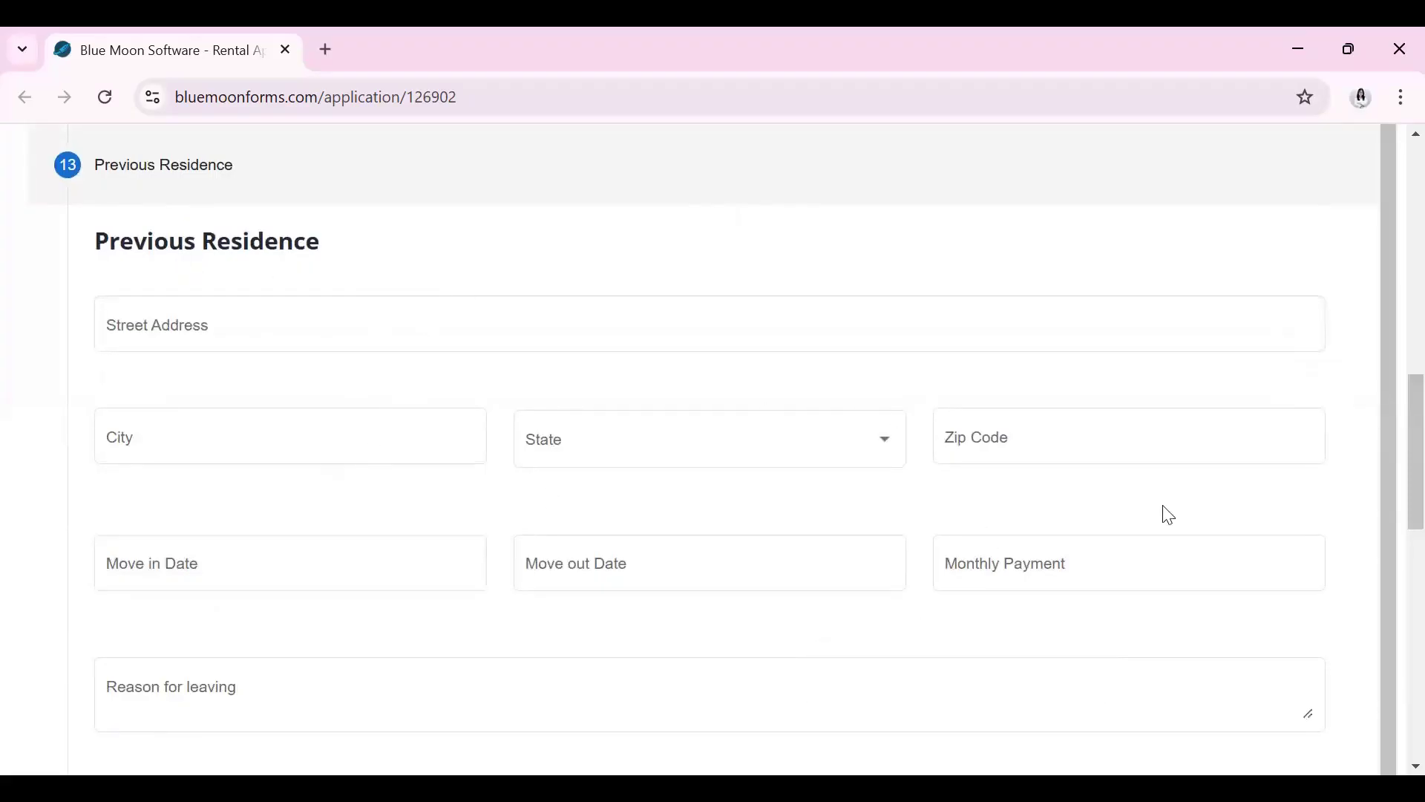
Skip Previous Residence and answer No to past credit problems
scroll(1292, 496, down, 3)
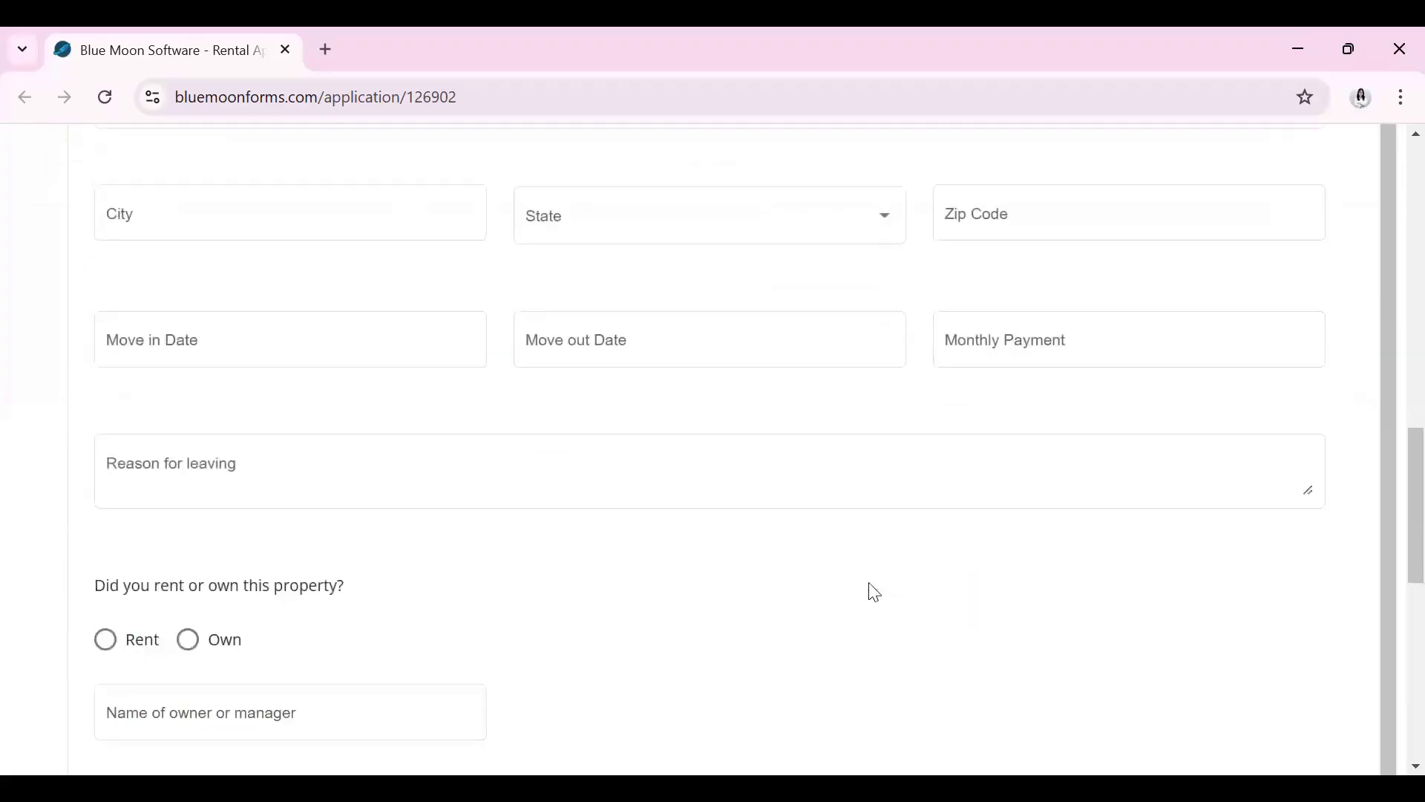
scroll(1292, 668, down, 2)
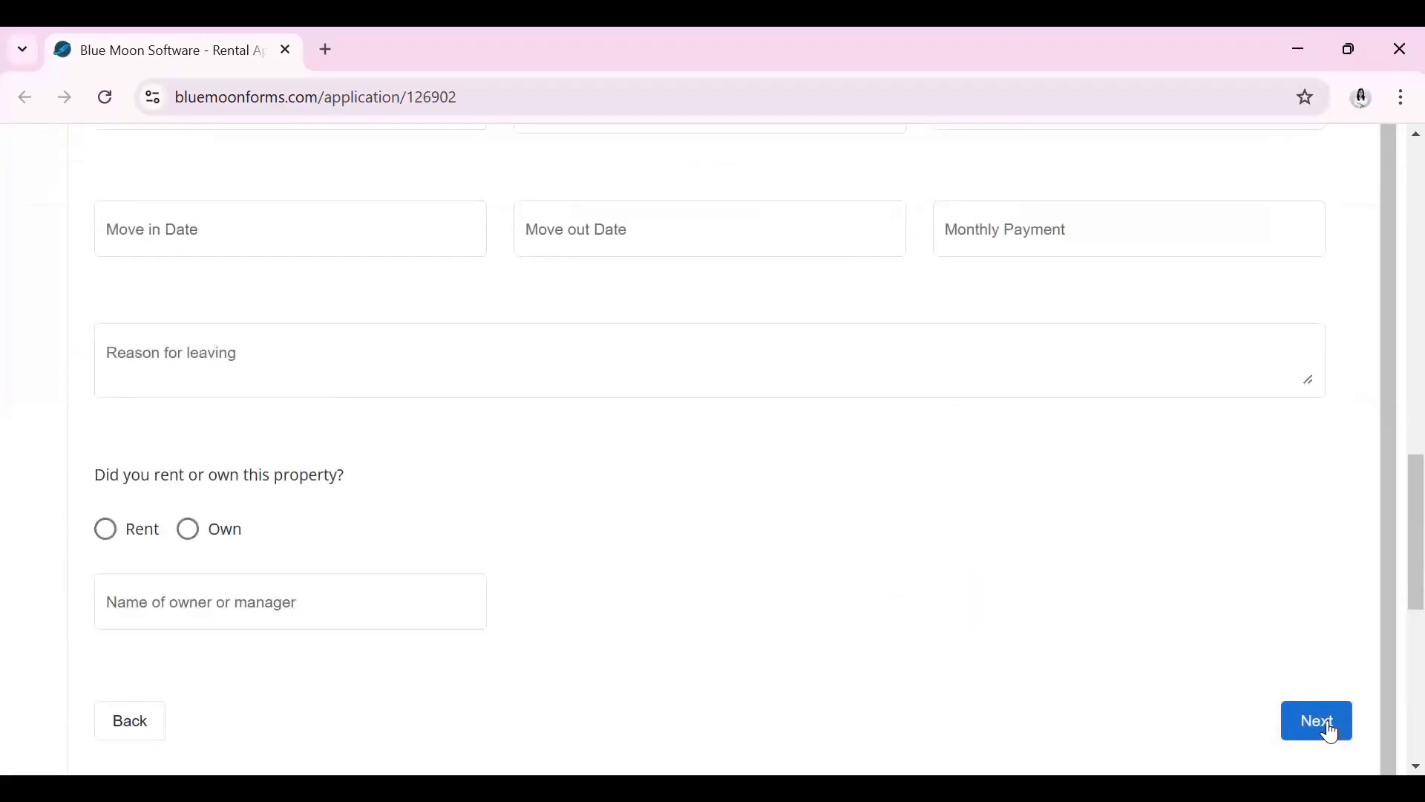
click(1329, 729)
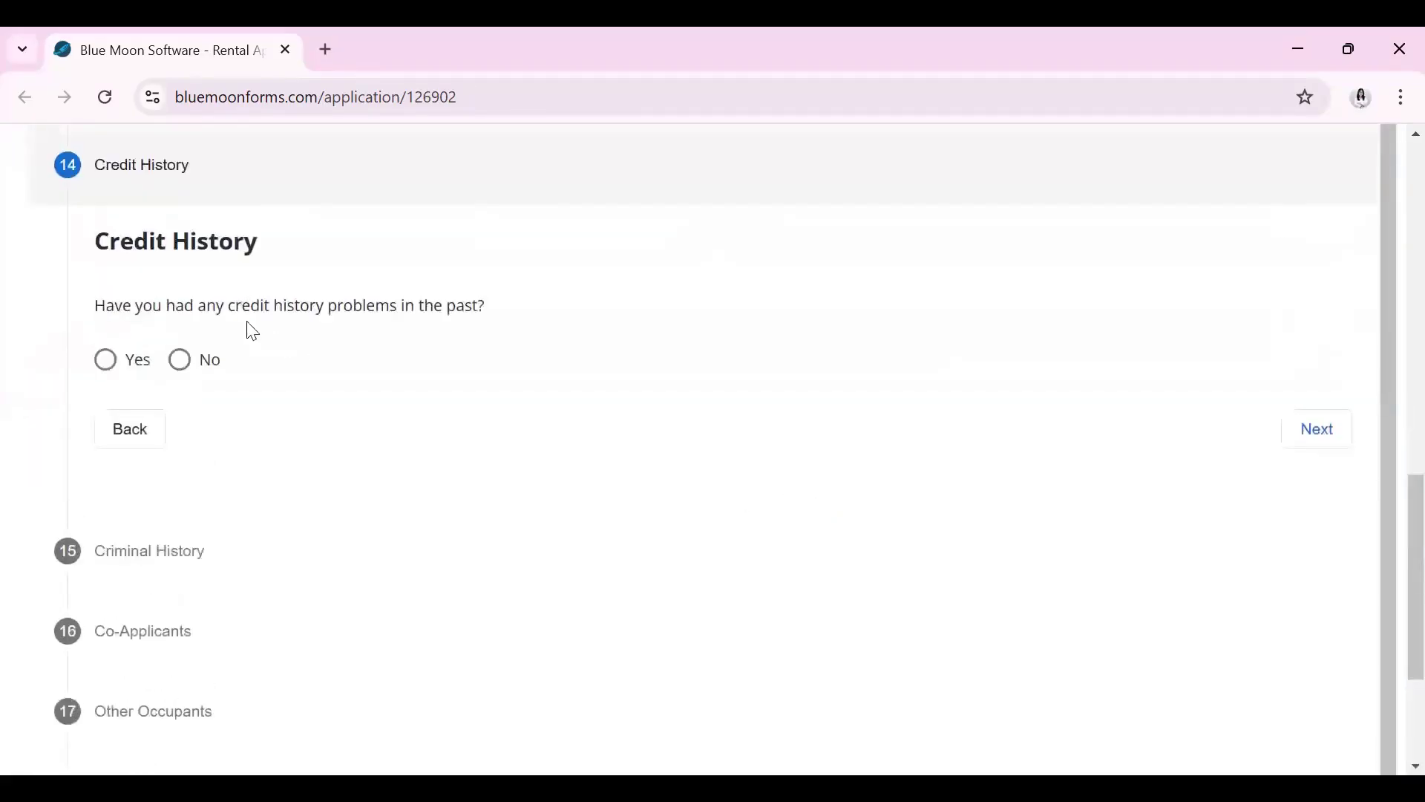
click(136, 370)
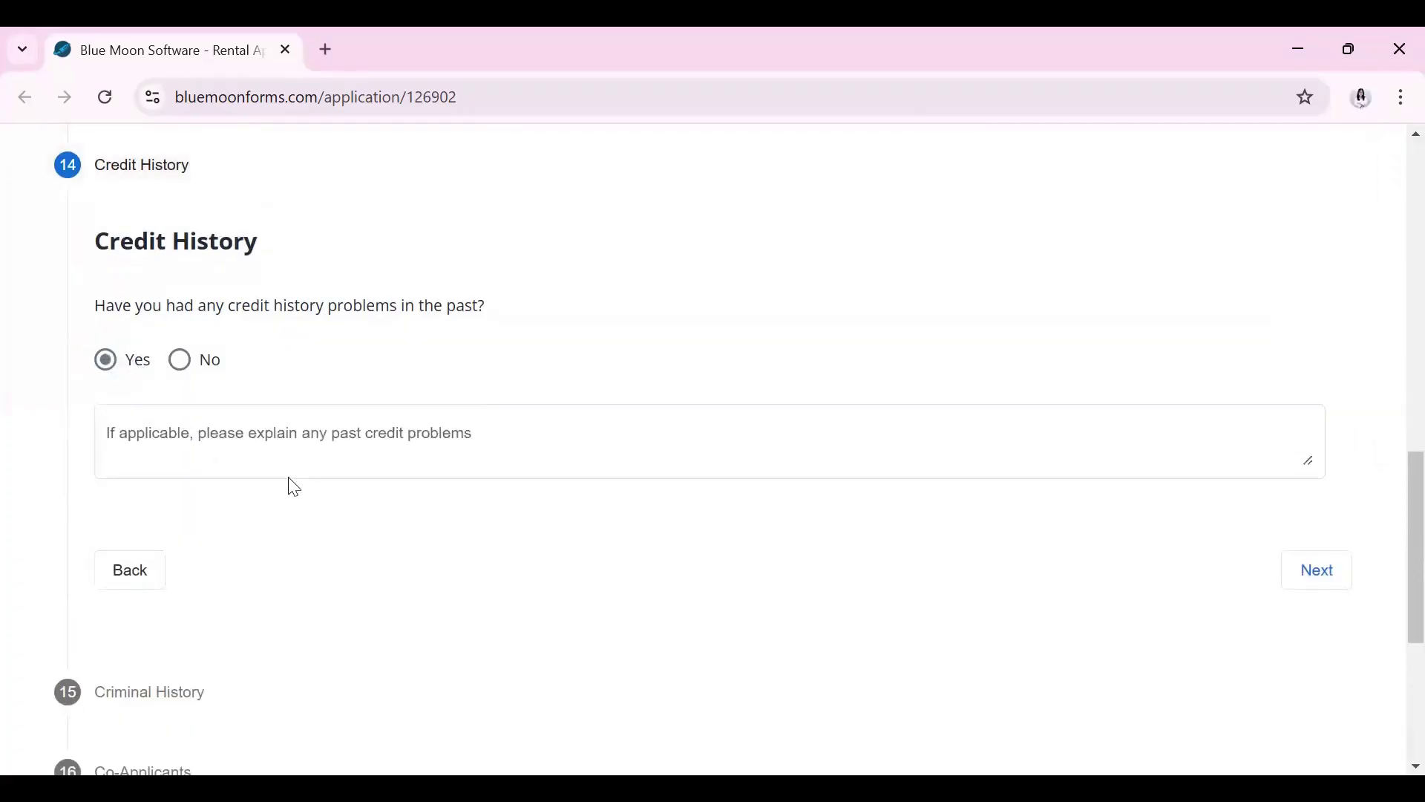
click(183, 375)
click(1309, 440)
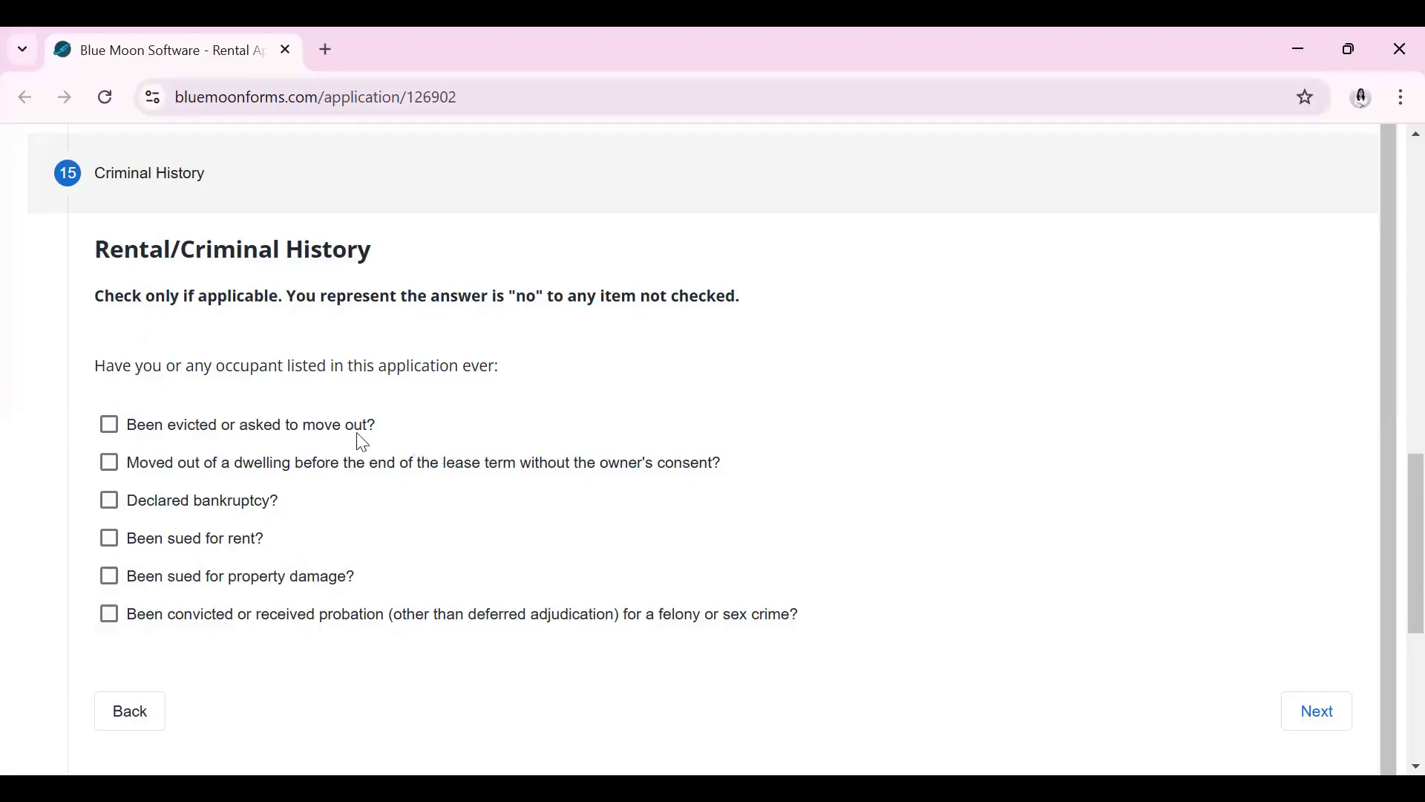
Leave all six rental/criminal history items, including eviction, unchecked and continue
click(112, 430)
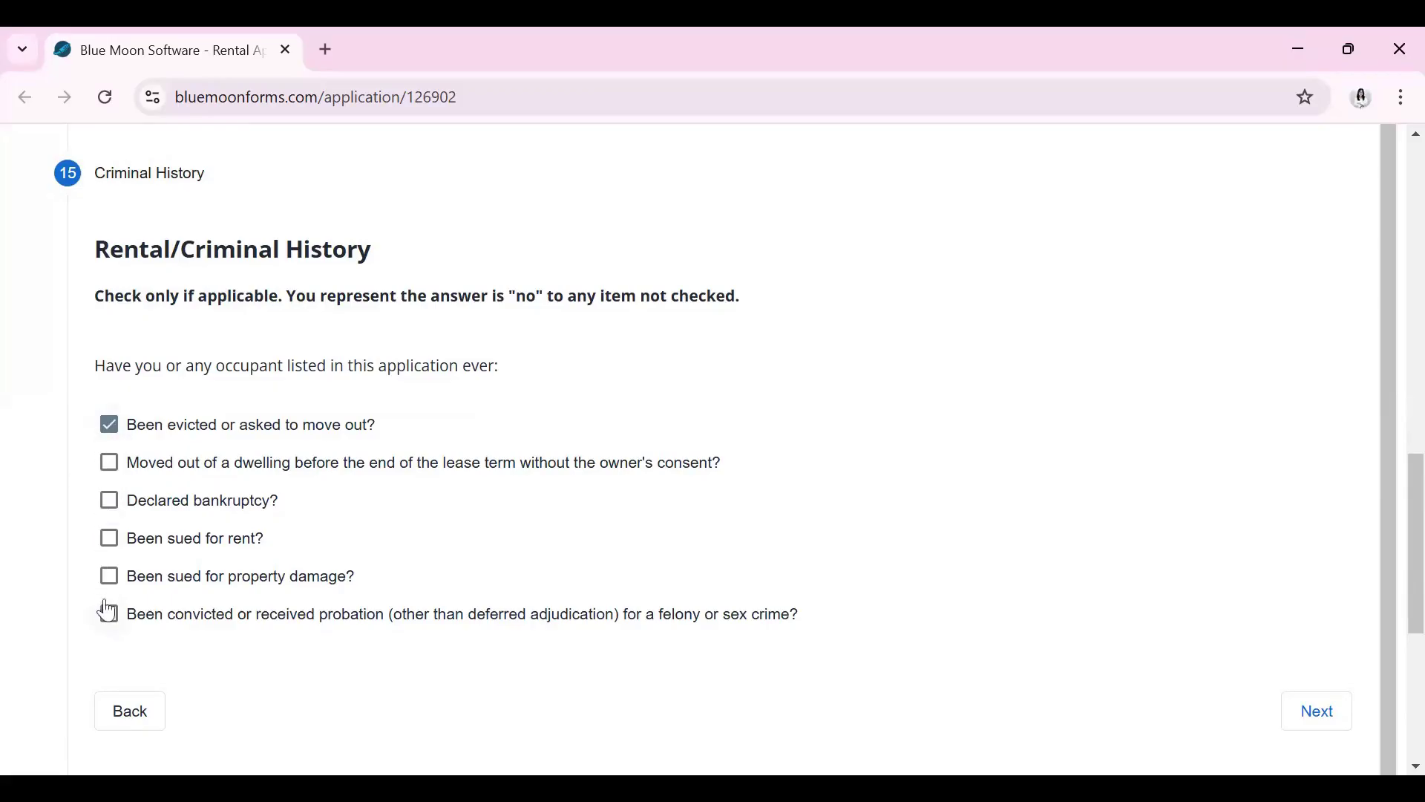
click(112, 435)
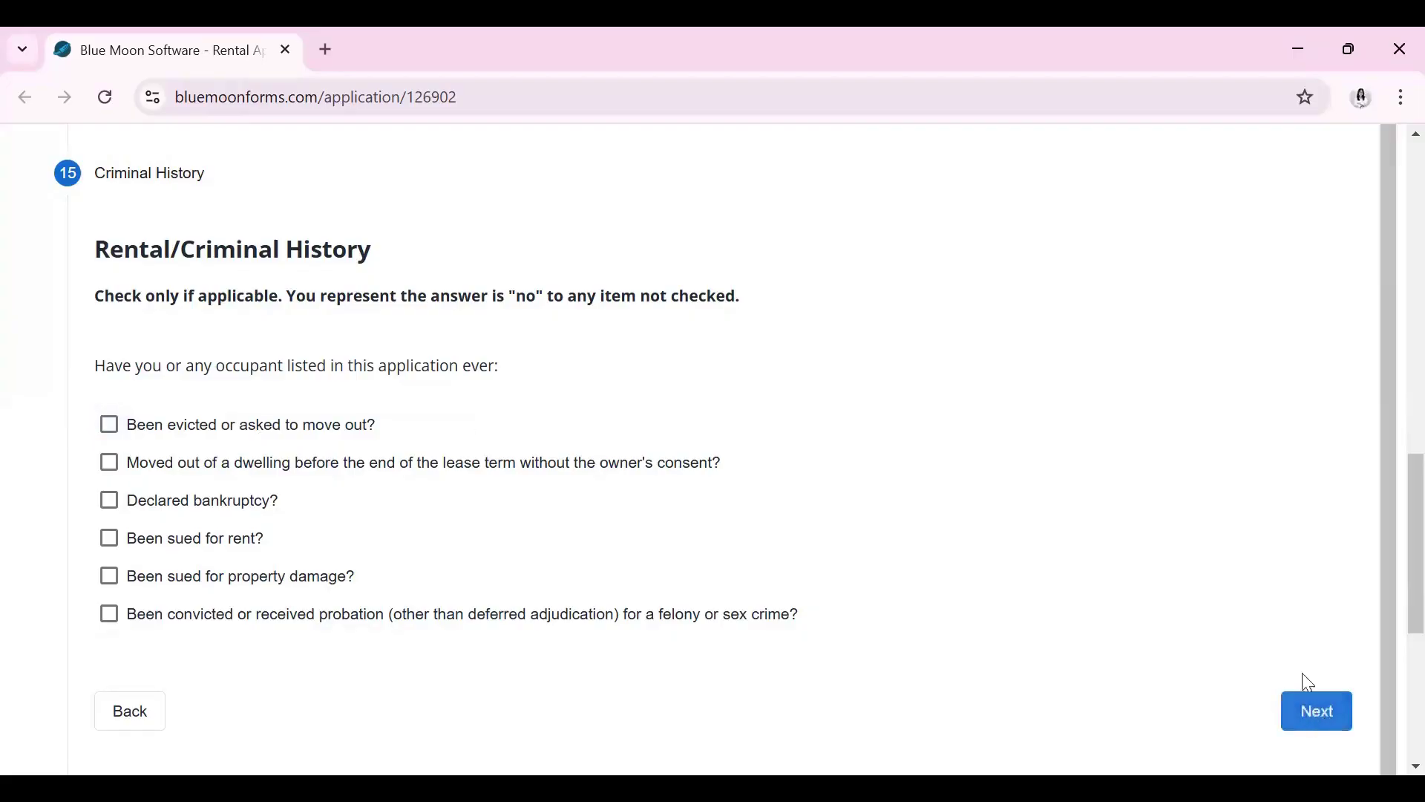
click(1314, 709)
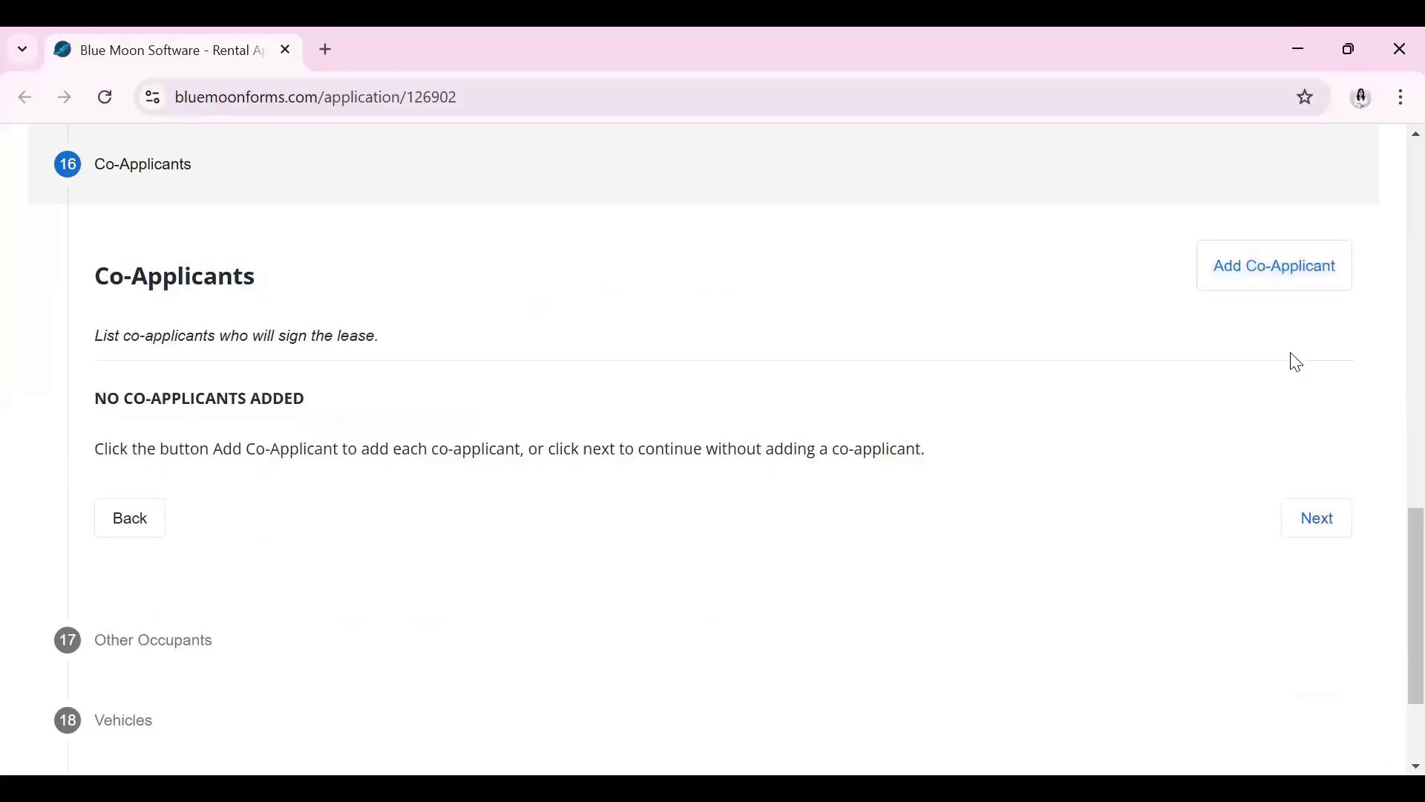
Continue past Co-Applicants without adding anyone
click(1321, 520)
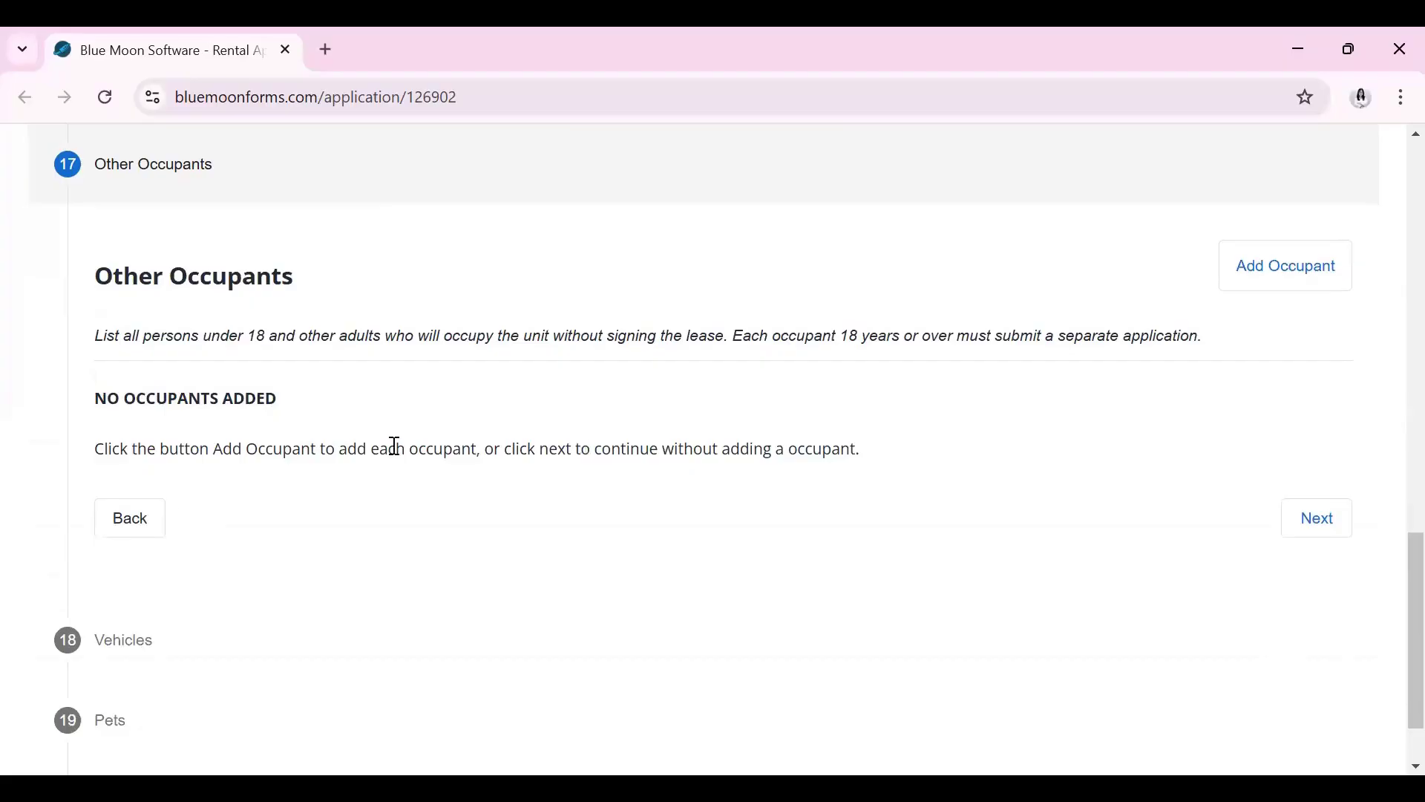
Add a trial occupant entry, delete it again, and continue to Vehicles with no occupants
click(1282, 291)
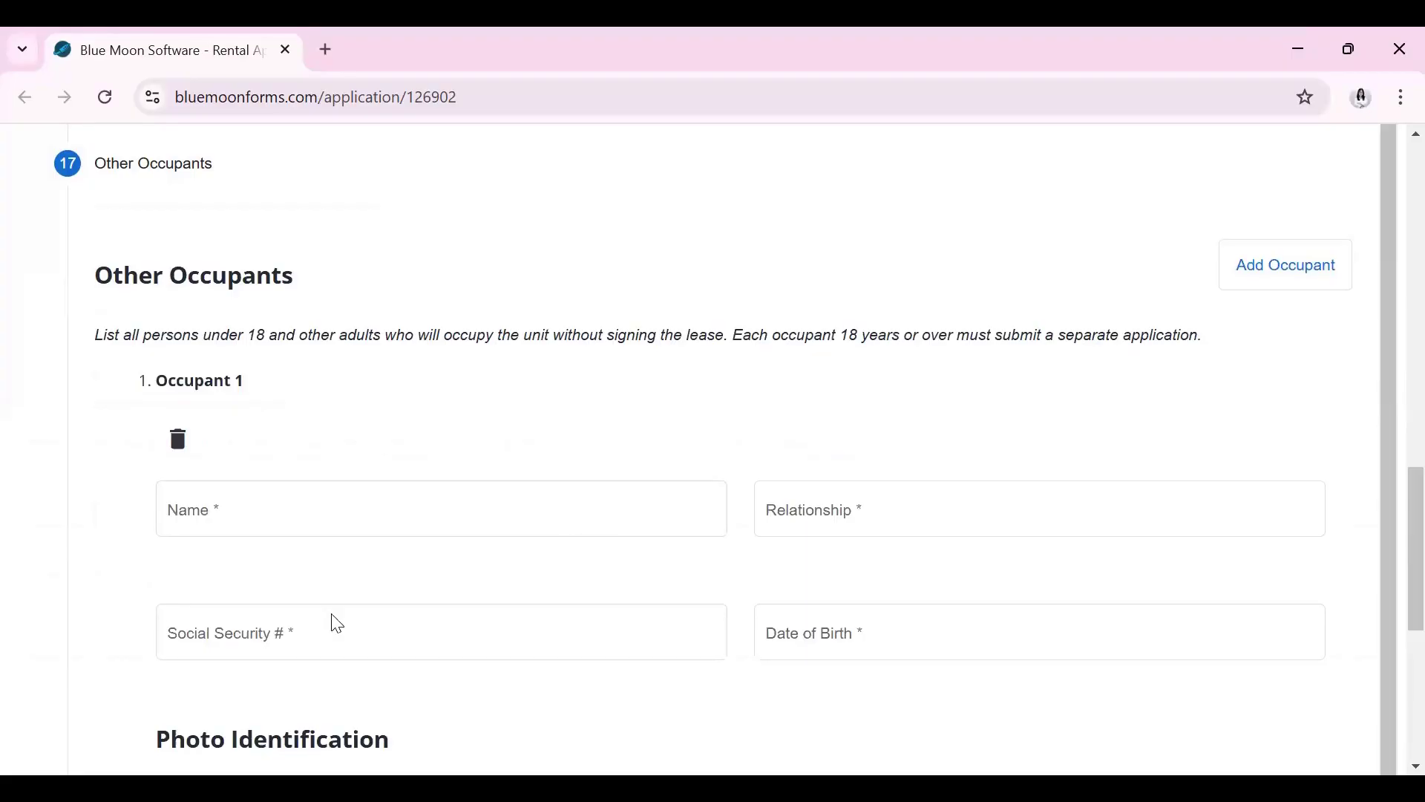
scroll(334, 620, down, 3)
click(172, 637)
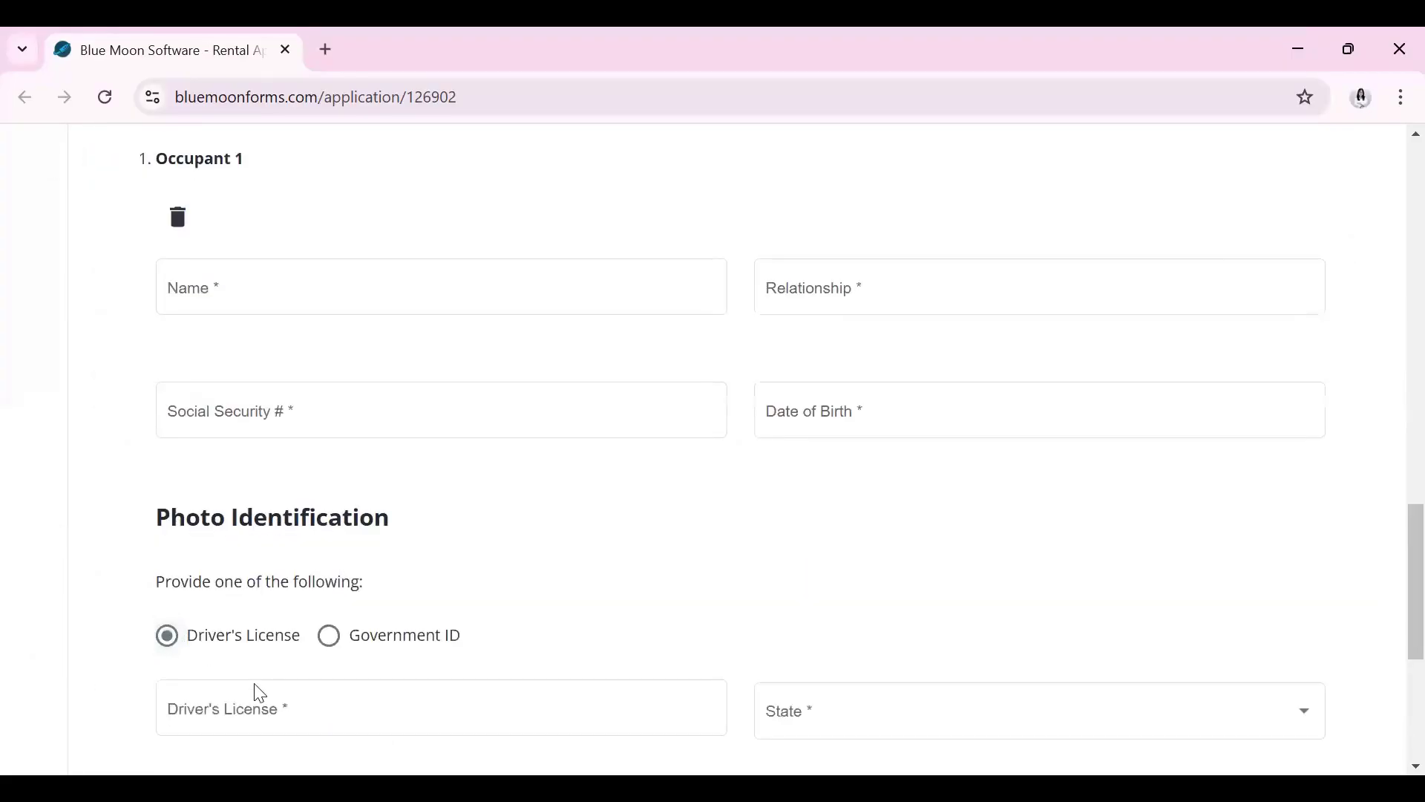
click(288, 706)
text(NA)
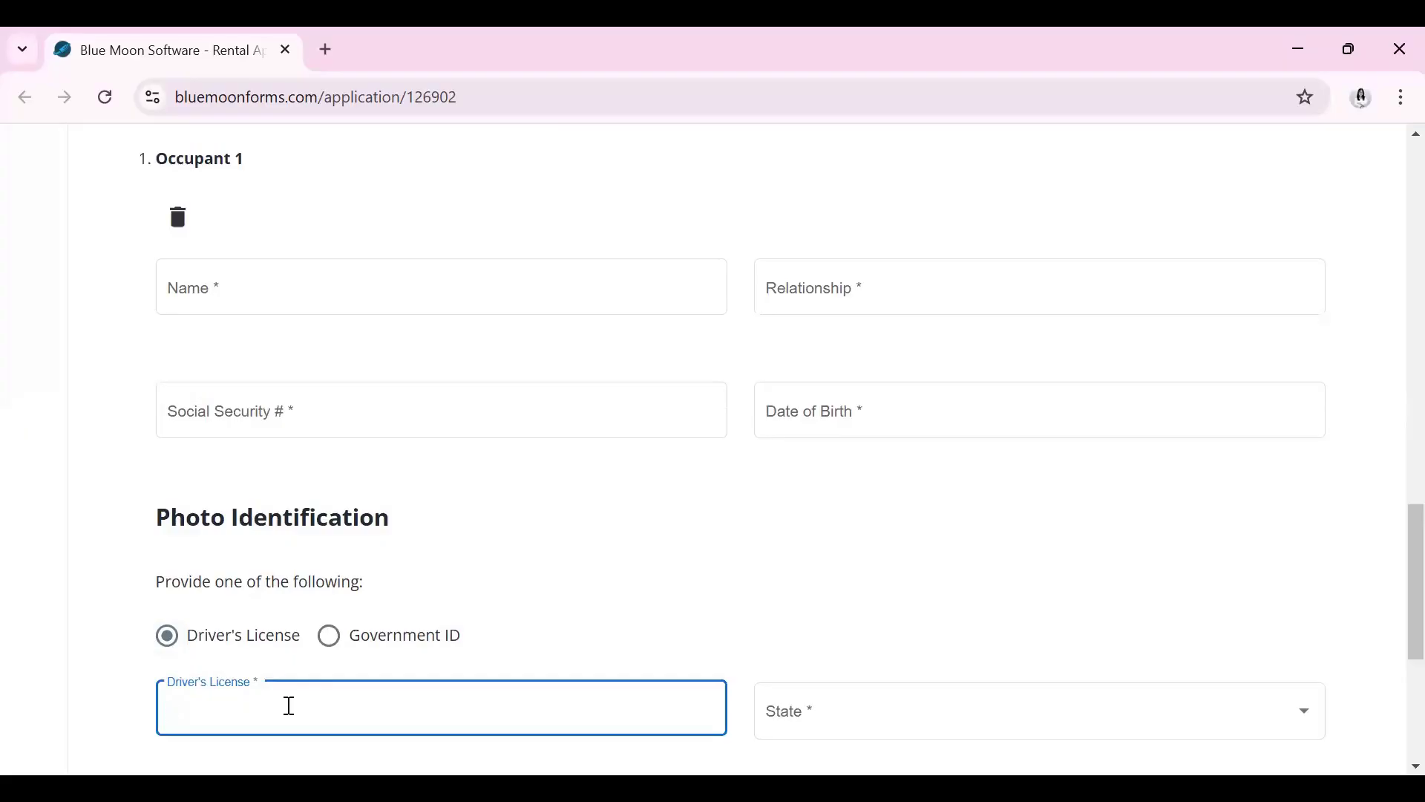
scroll(279, 586, up, 3)
scroll(304, 408, down, 2)
click(301, 406)
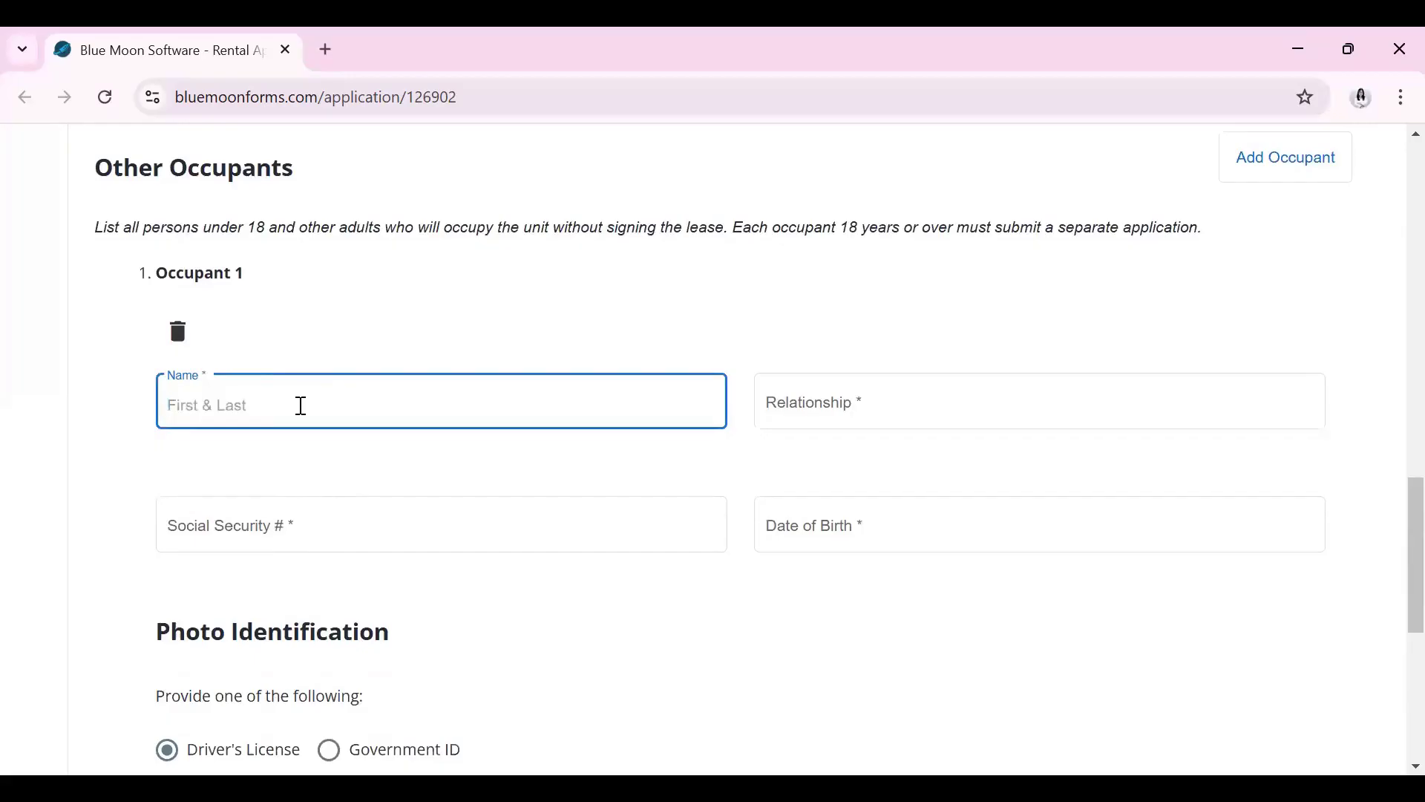
click(875, 408)
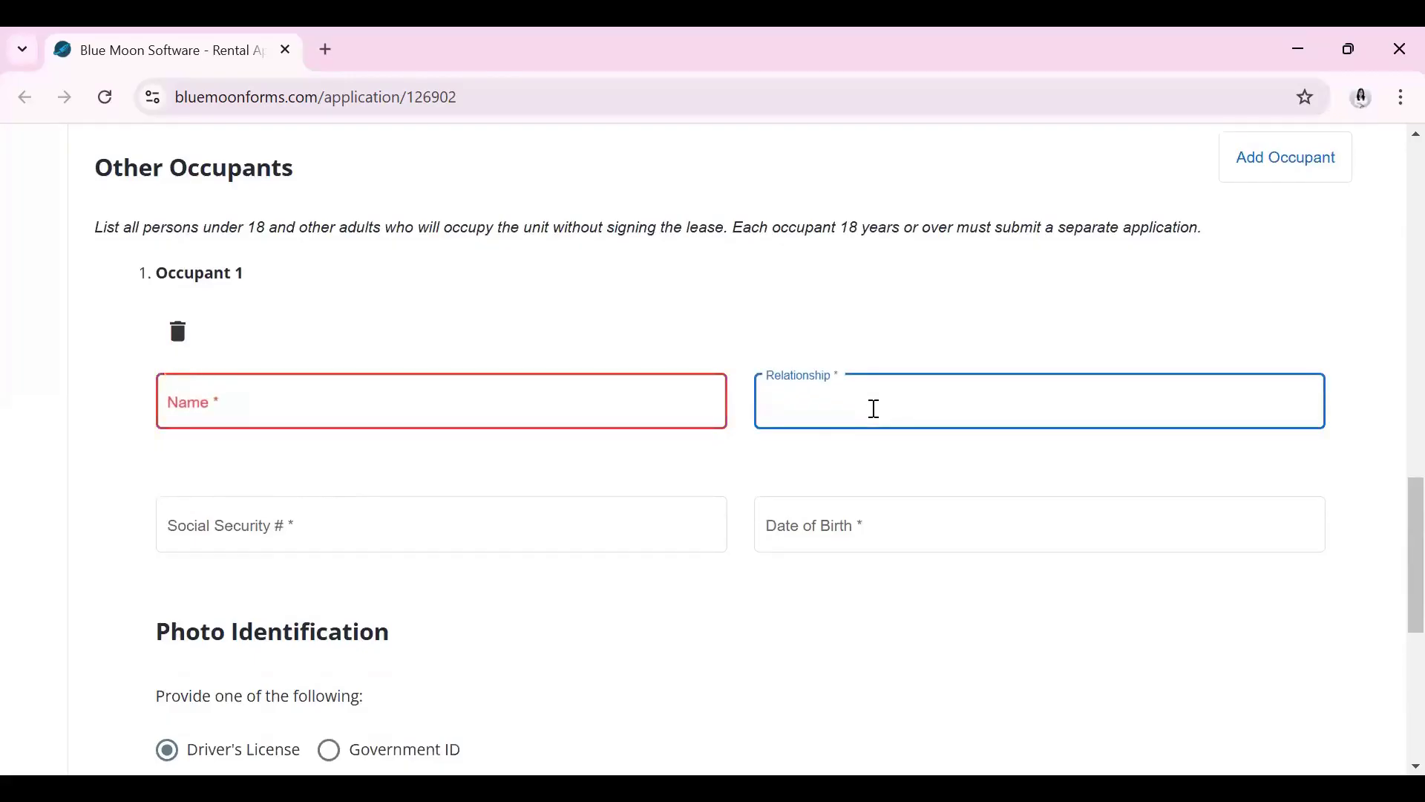
click(653, 408)
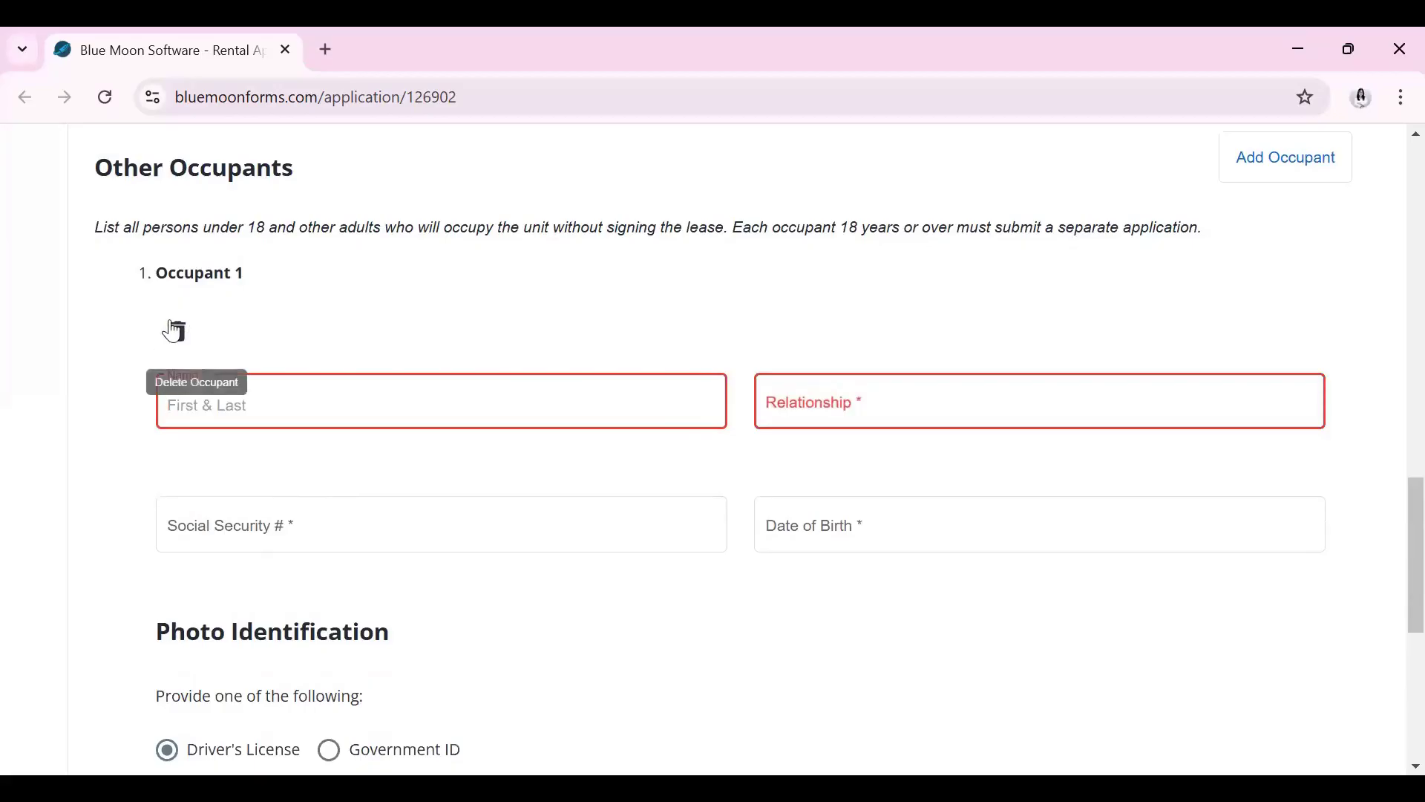
click(179, 333)
click(1317, 423)
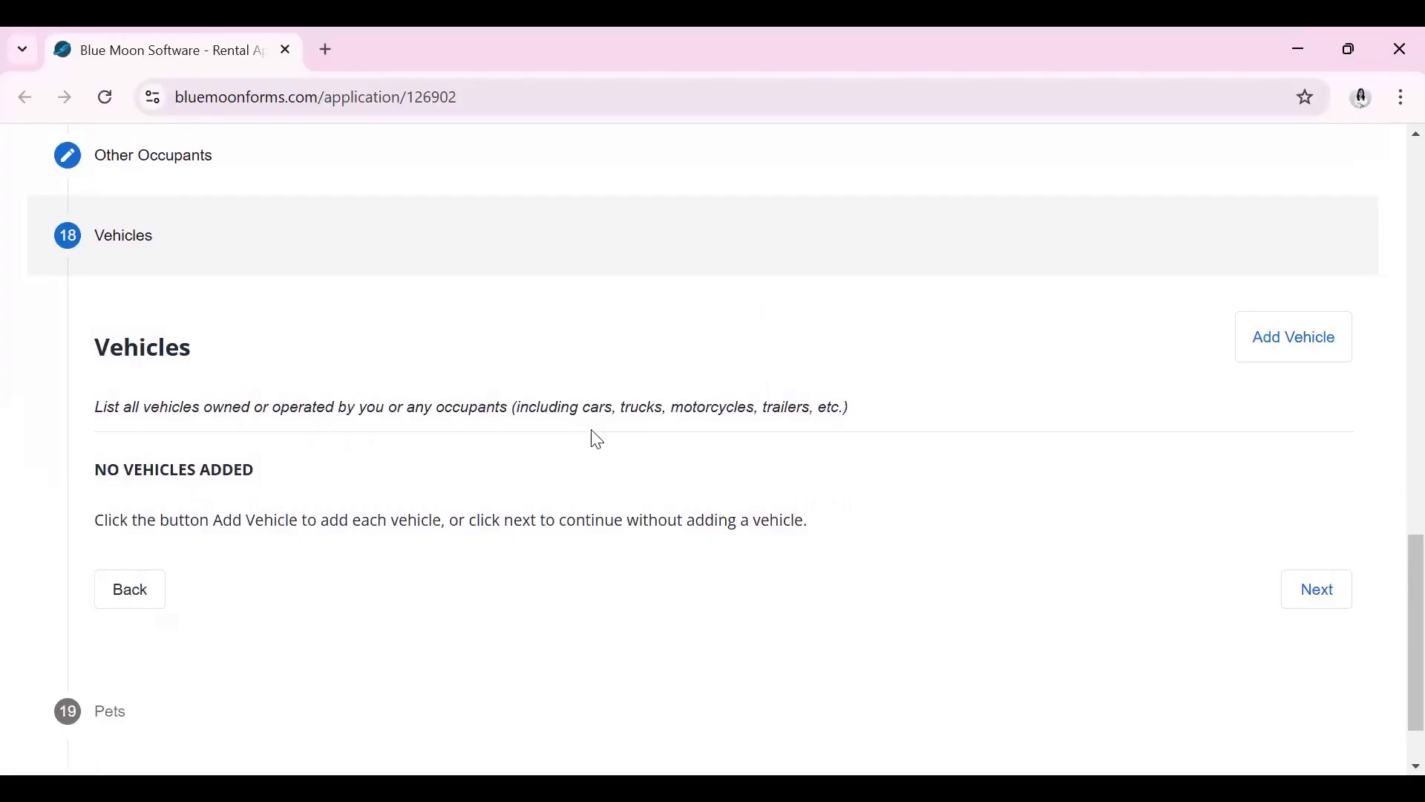
Add a trial vehicle entry, delete it, and continue to Pets with no vehicles
click(1294, 345)
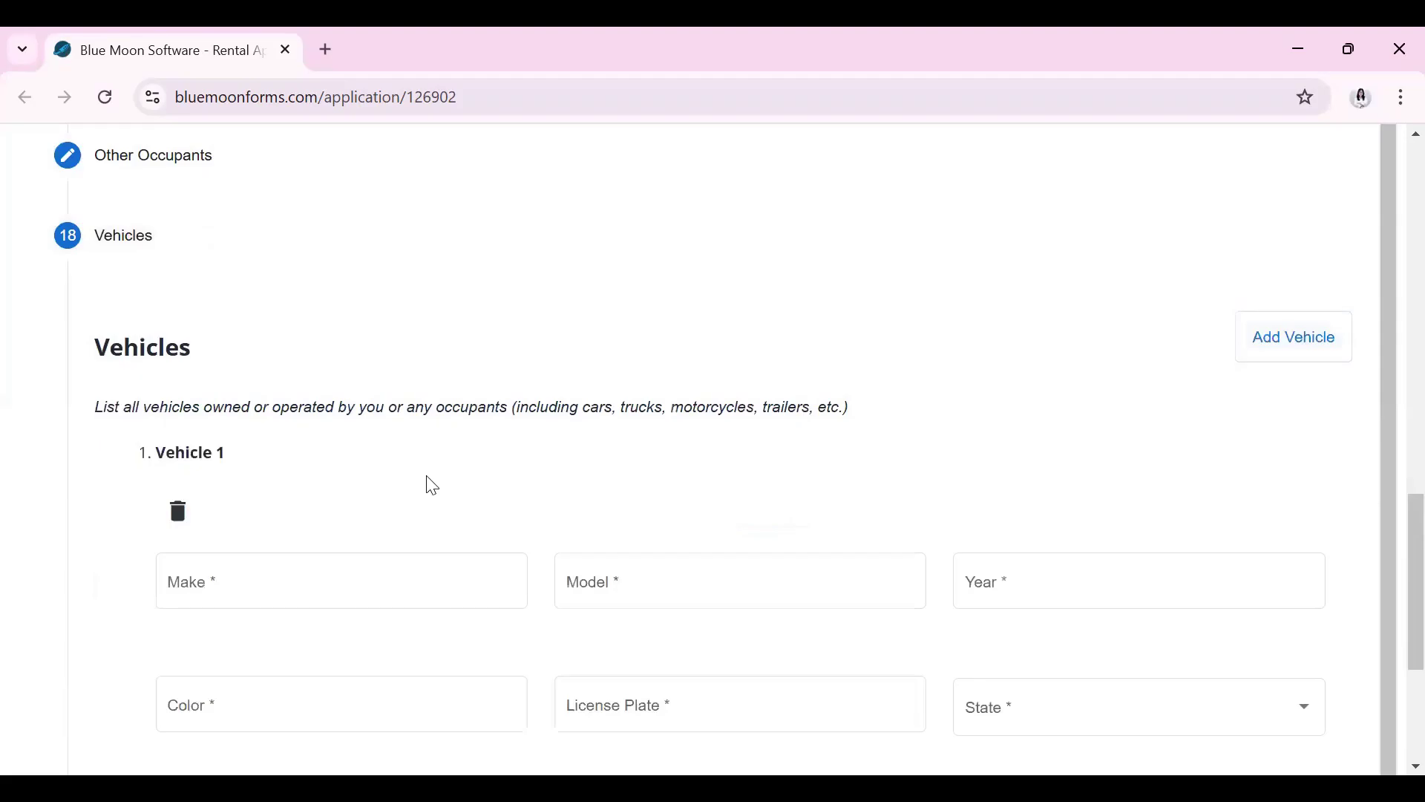
scroll(416, 512, down, 1)
click(395, 465)
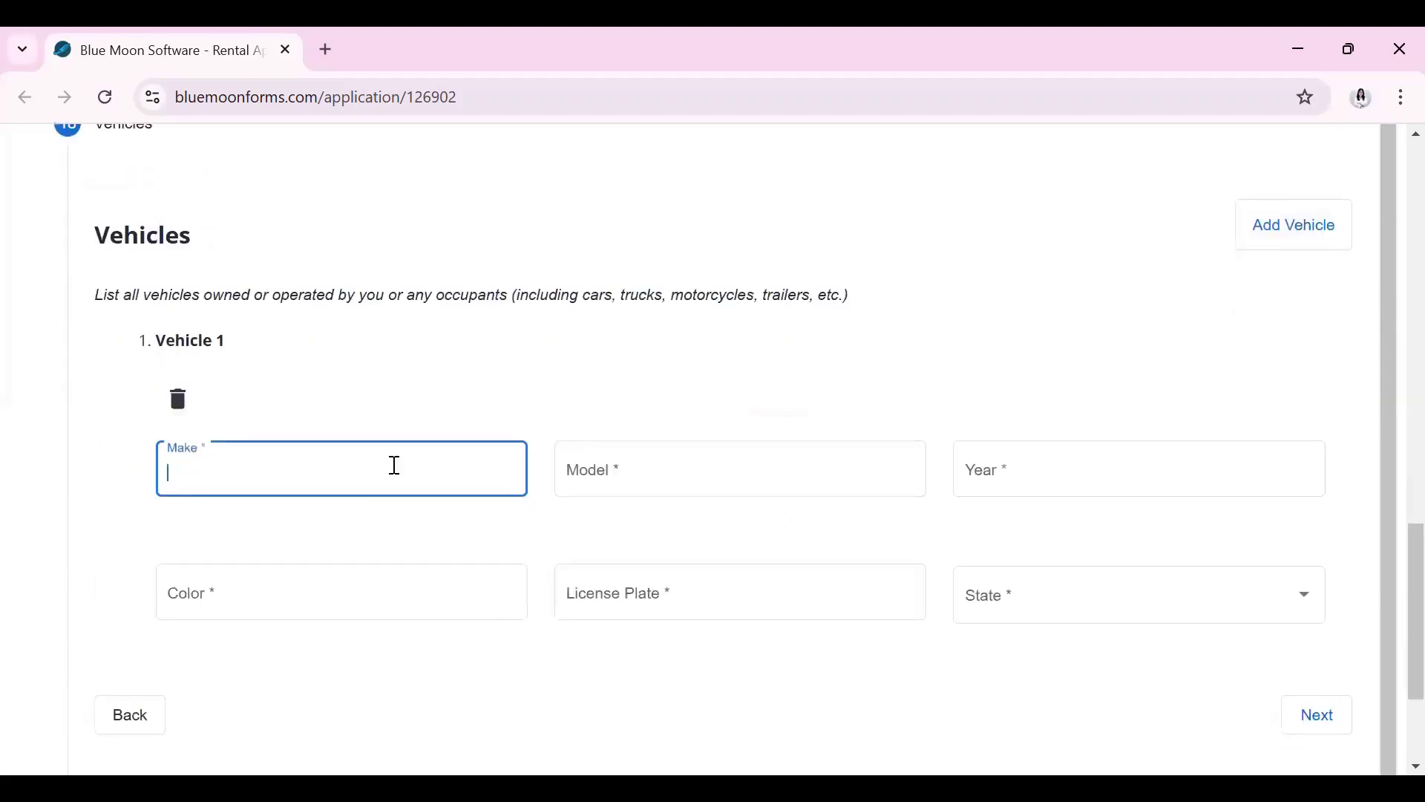
click(620, 470)
click(1012, 467)
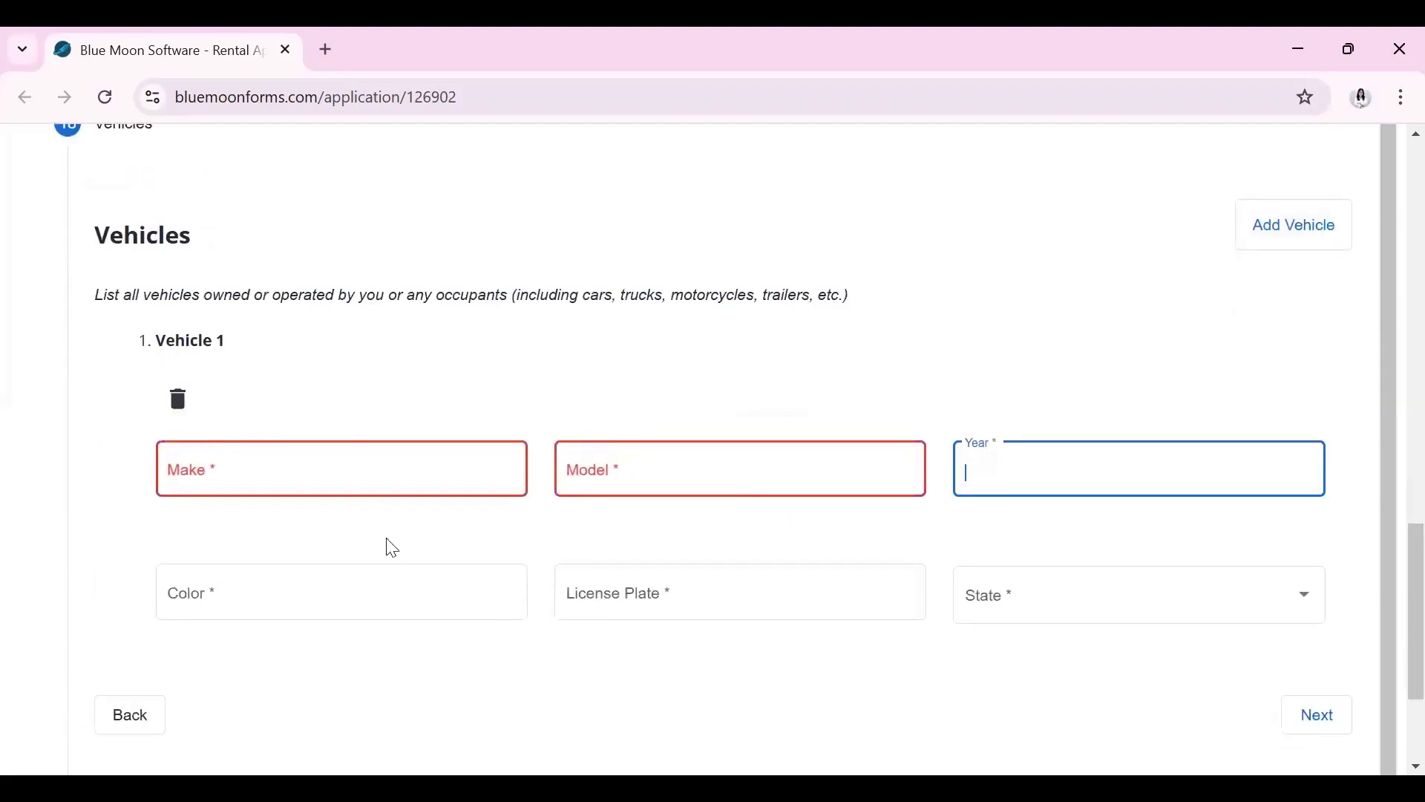
click(319, 591)
click(633, 590)
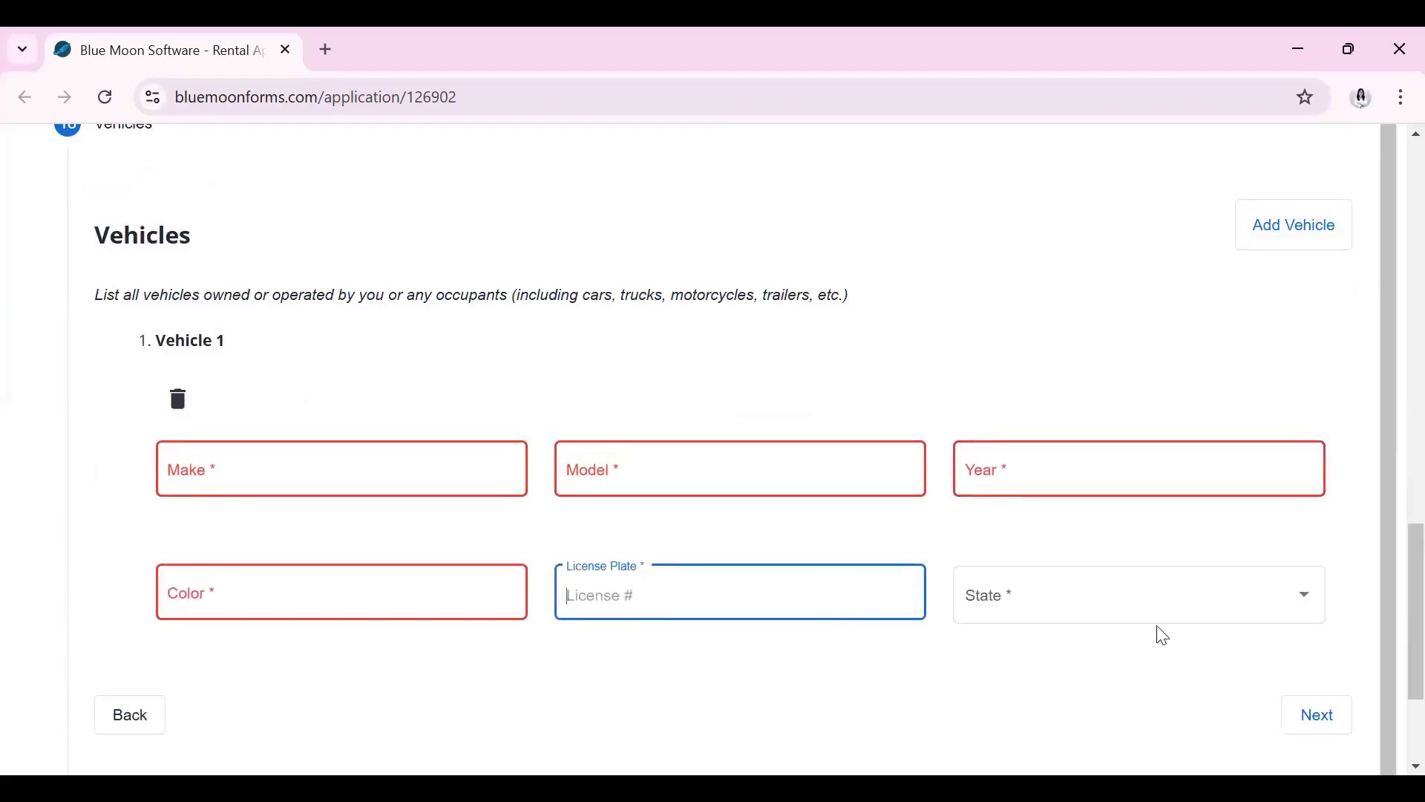
click(178, 401)
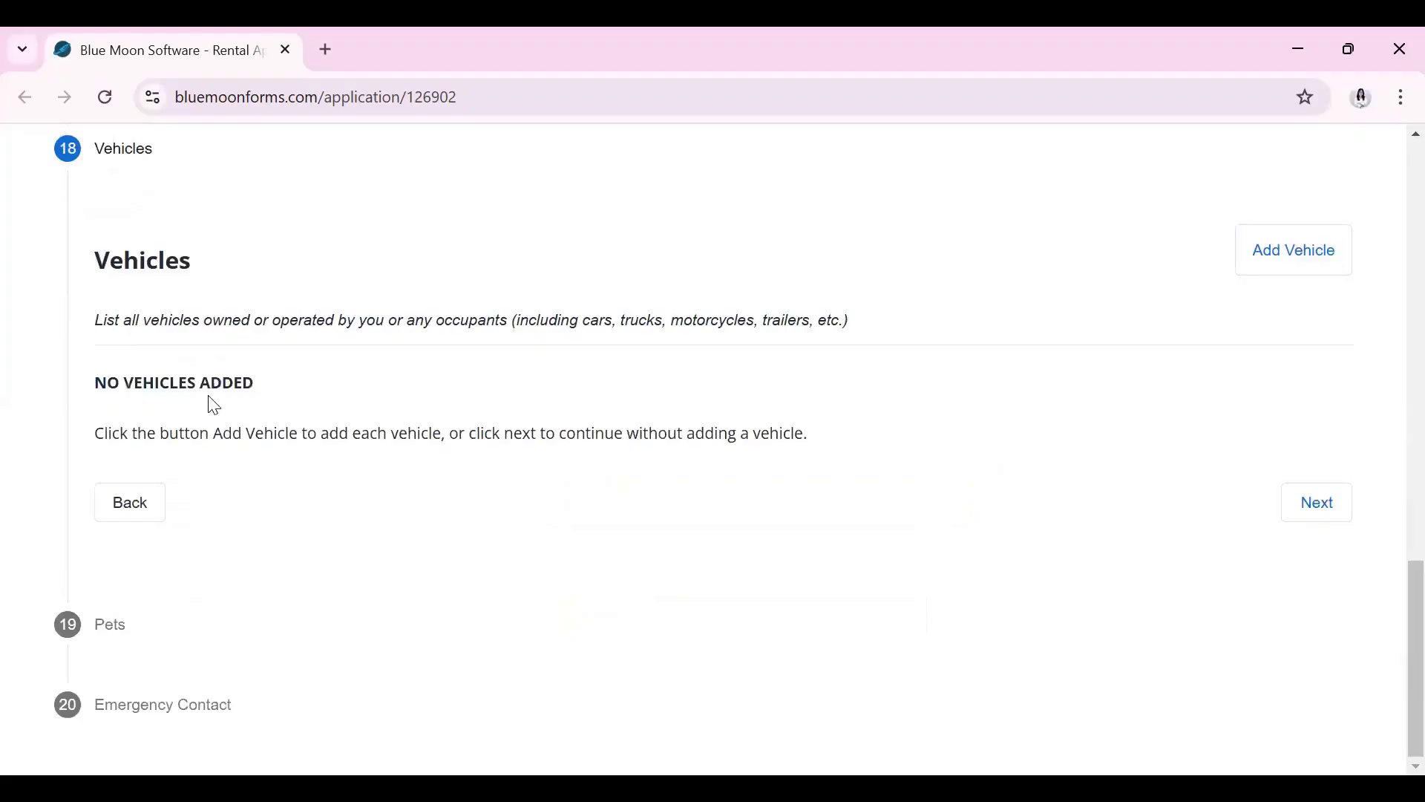
click(1342, 515)
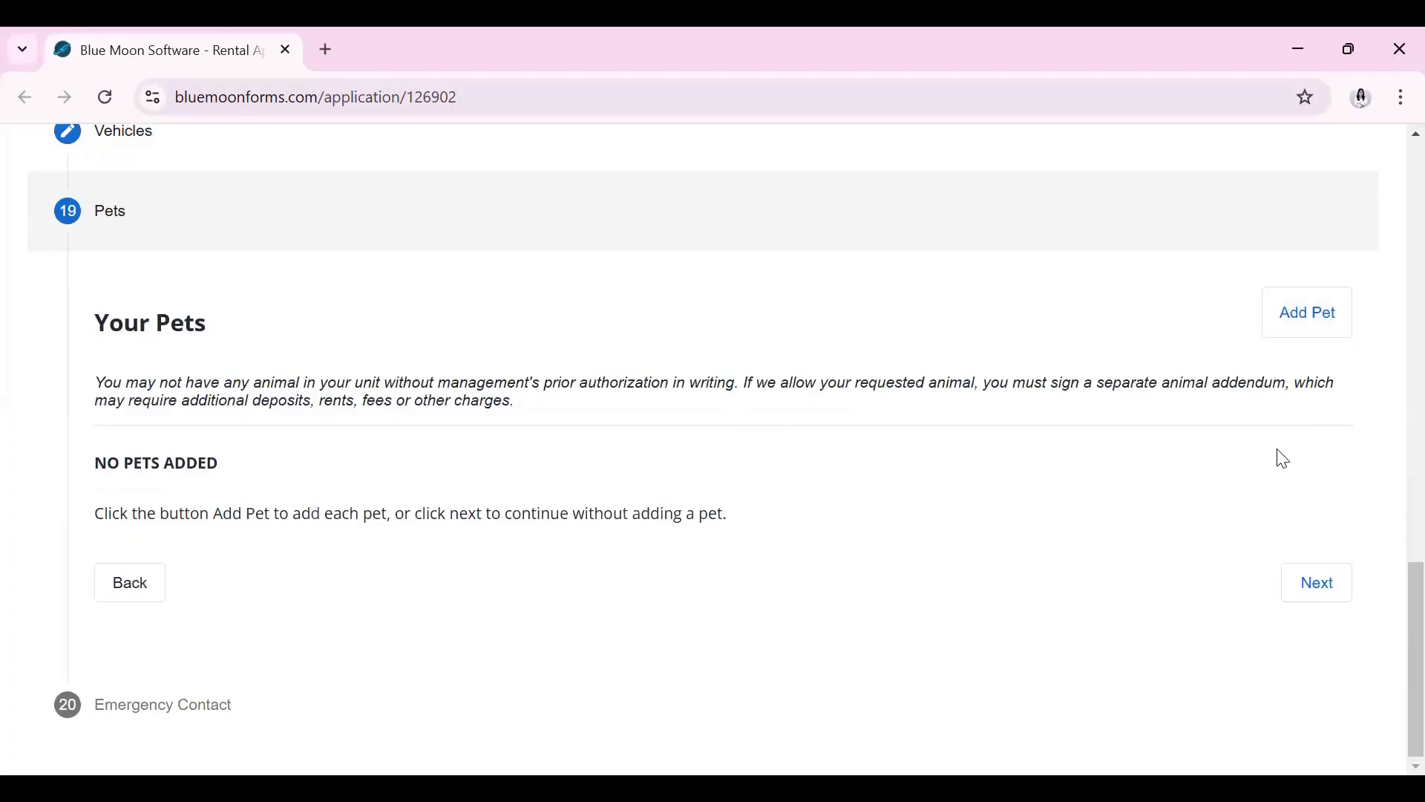
Add a trial pet entry, remove it, and continue to Emergency Contact with no pets
click(1307, 327)
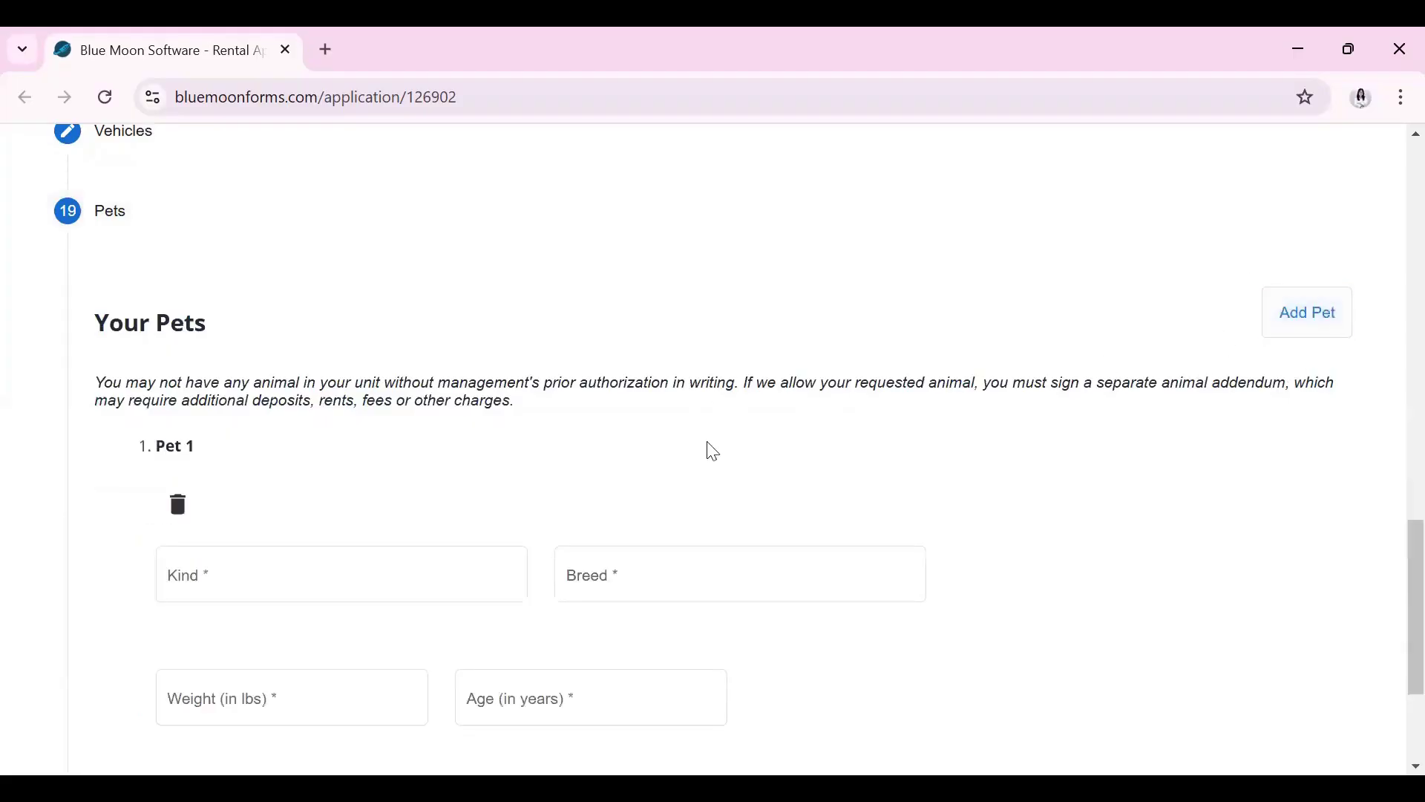
scroll(579, 435, down, 1)
click(350, 460)
click(571, 454)
click(334, 581)
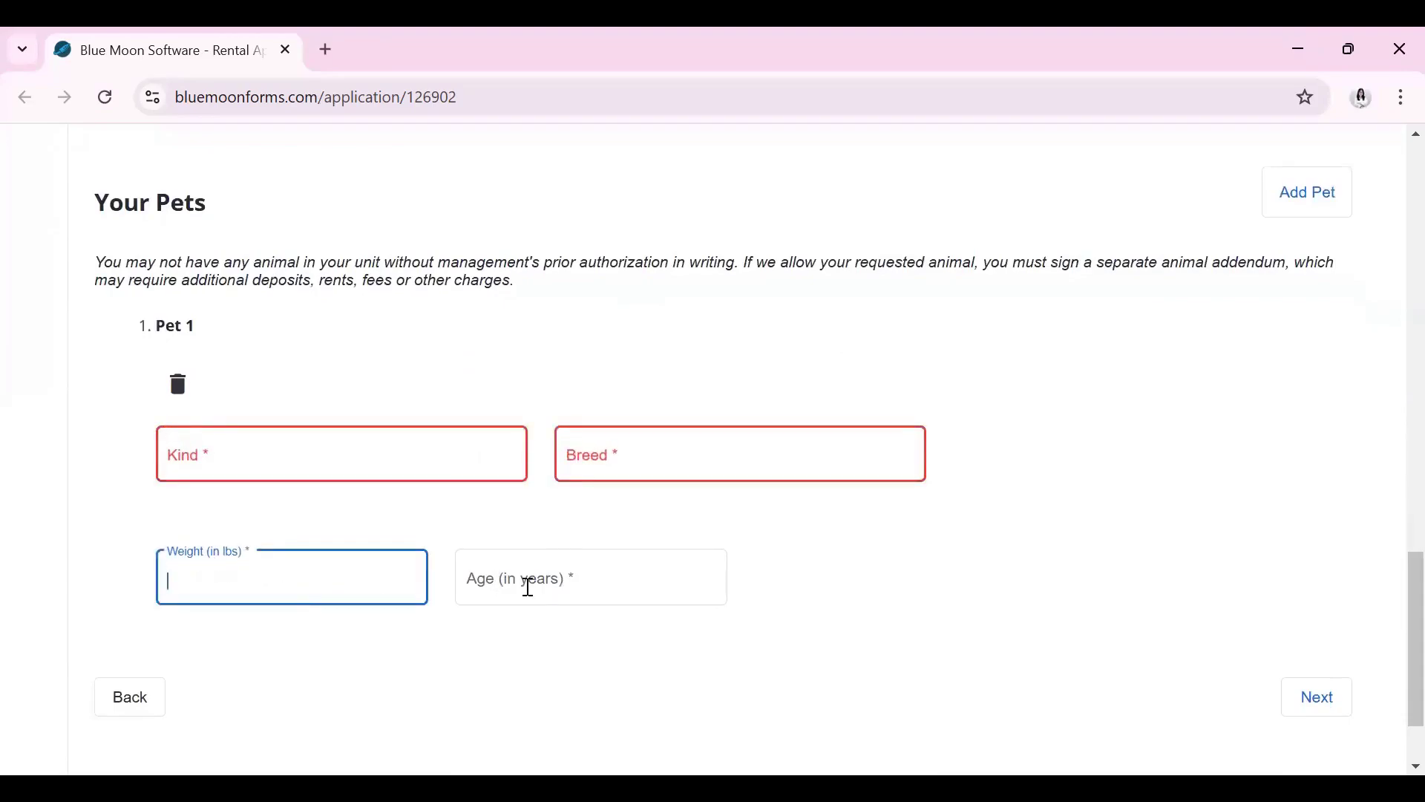
click(177, 383)
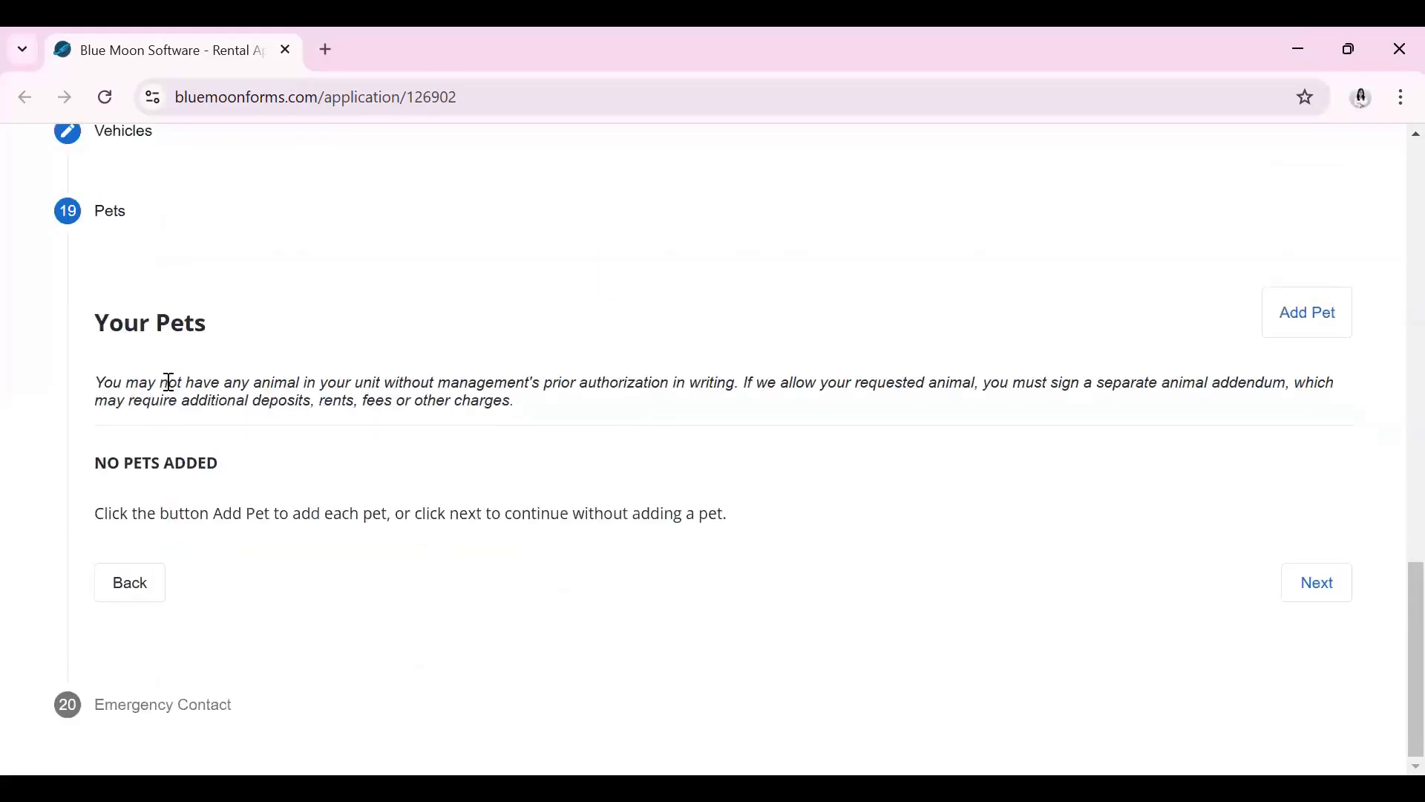
click(1326, 590)
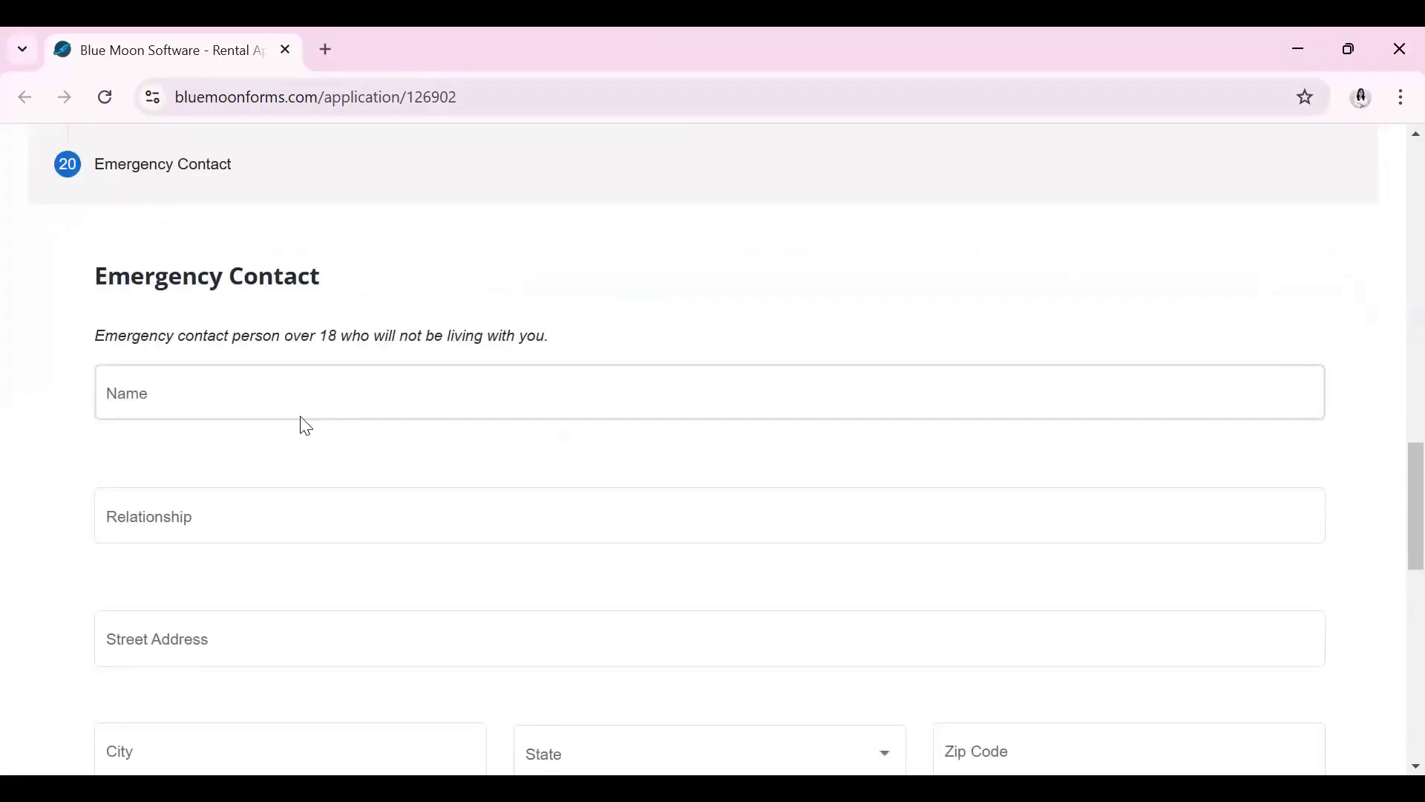
Enter the emergency contact's name and relationship
click(302, 387)
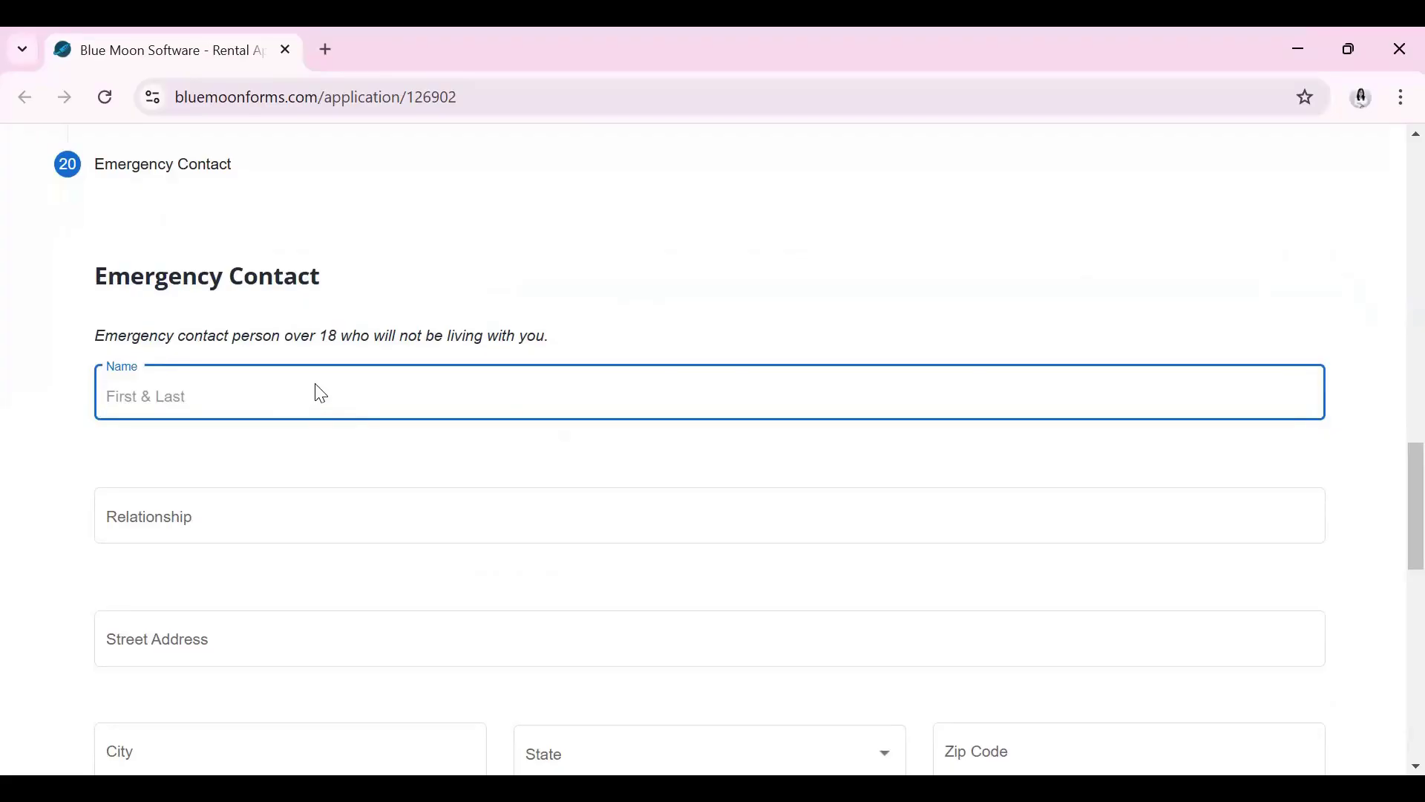
key(Tab)
text(D)
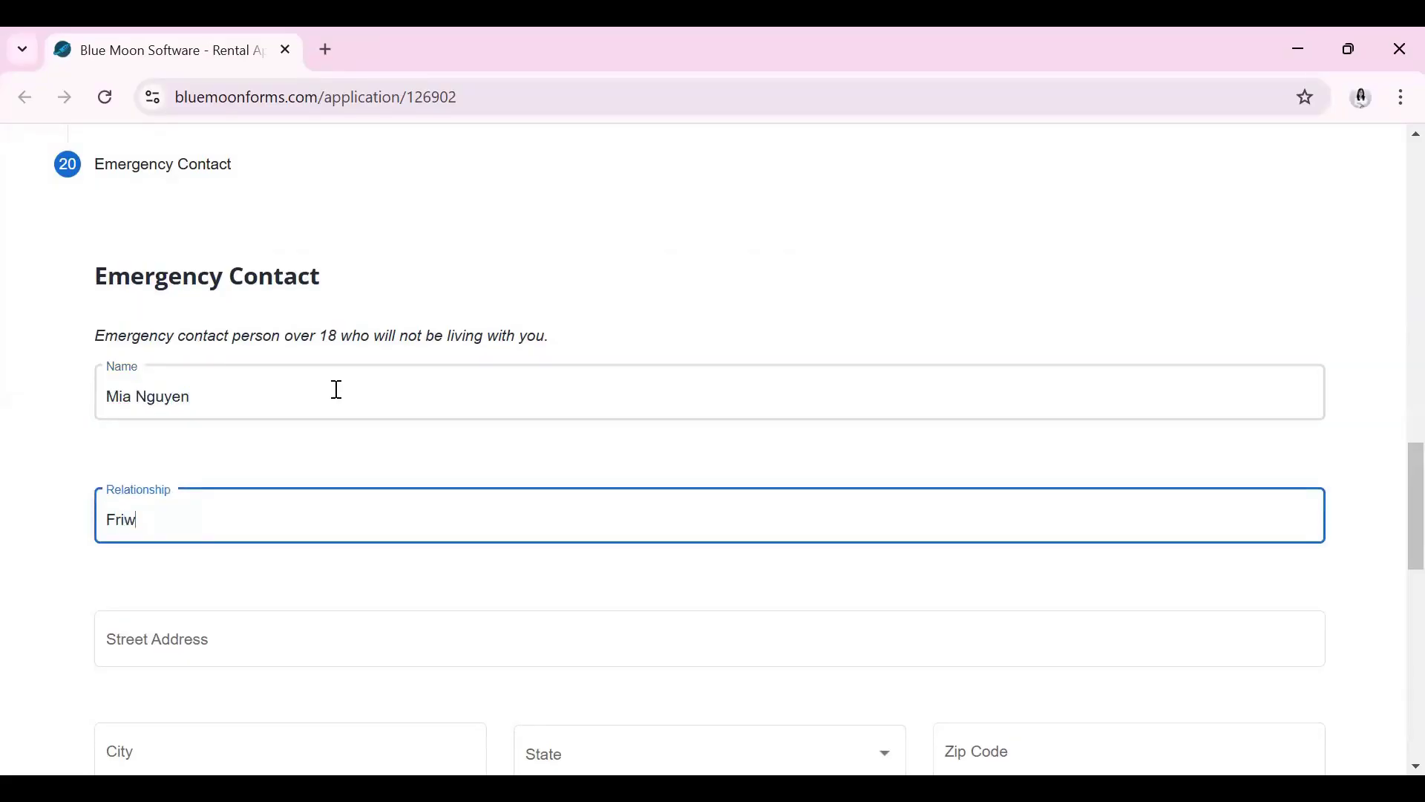
scroll(311, 445, down, 1)
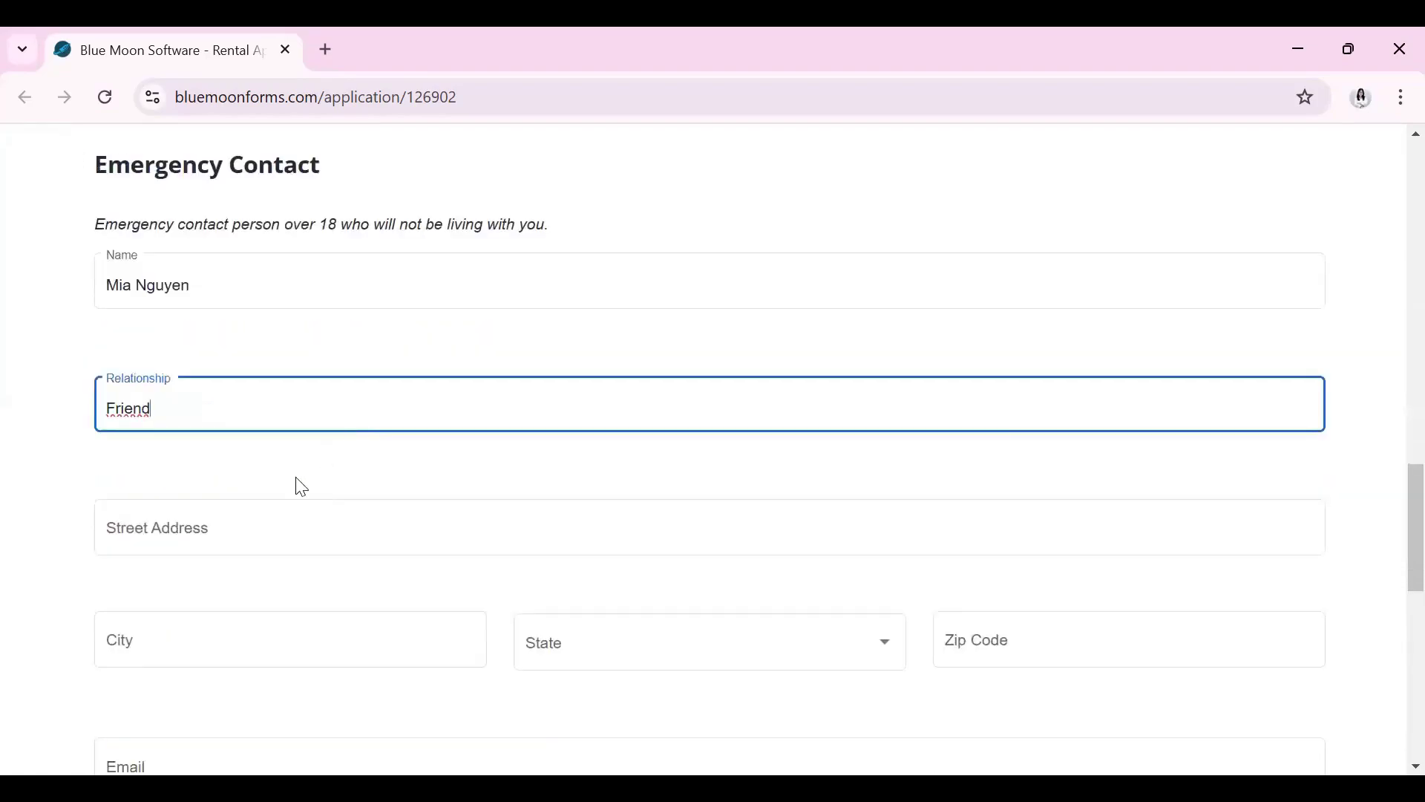
Enter the contact's street address and city, and set the state to Texas
click(238, 525)
text(Sou)
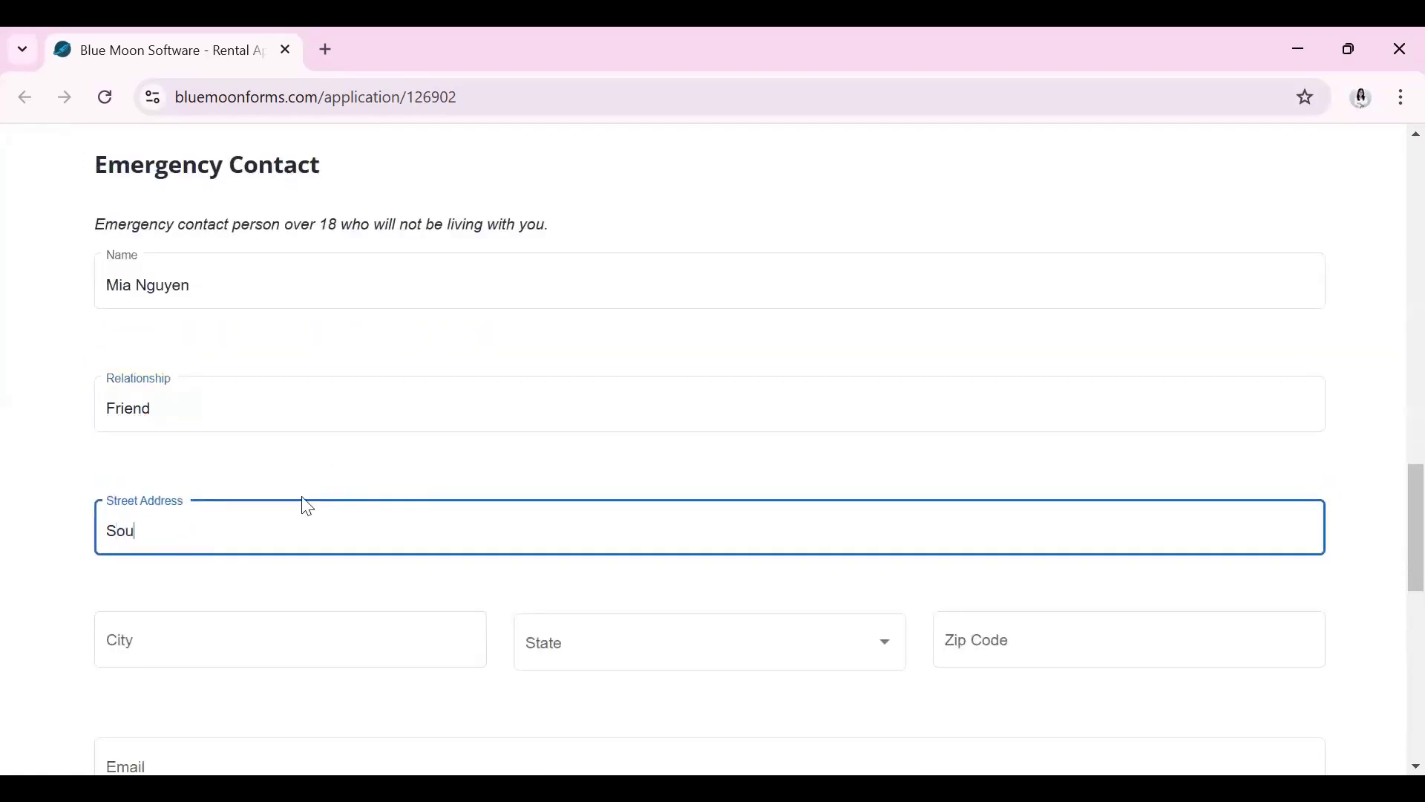
text(th Post Oak)
click(244, 644)
text(Houston)
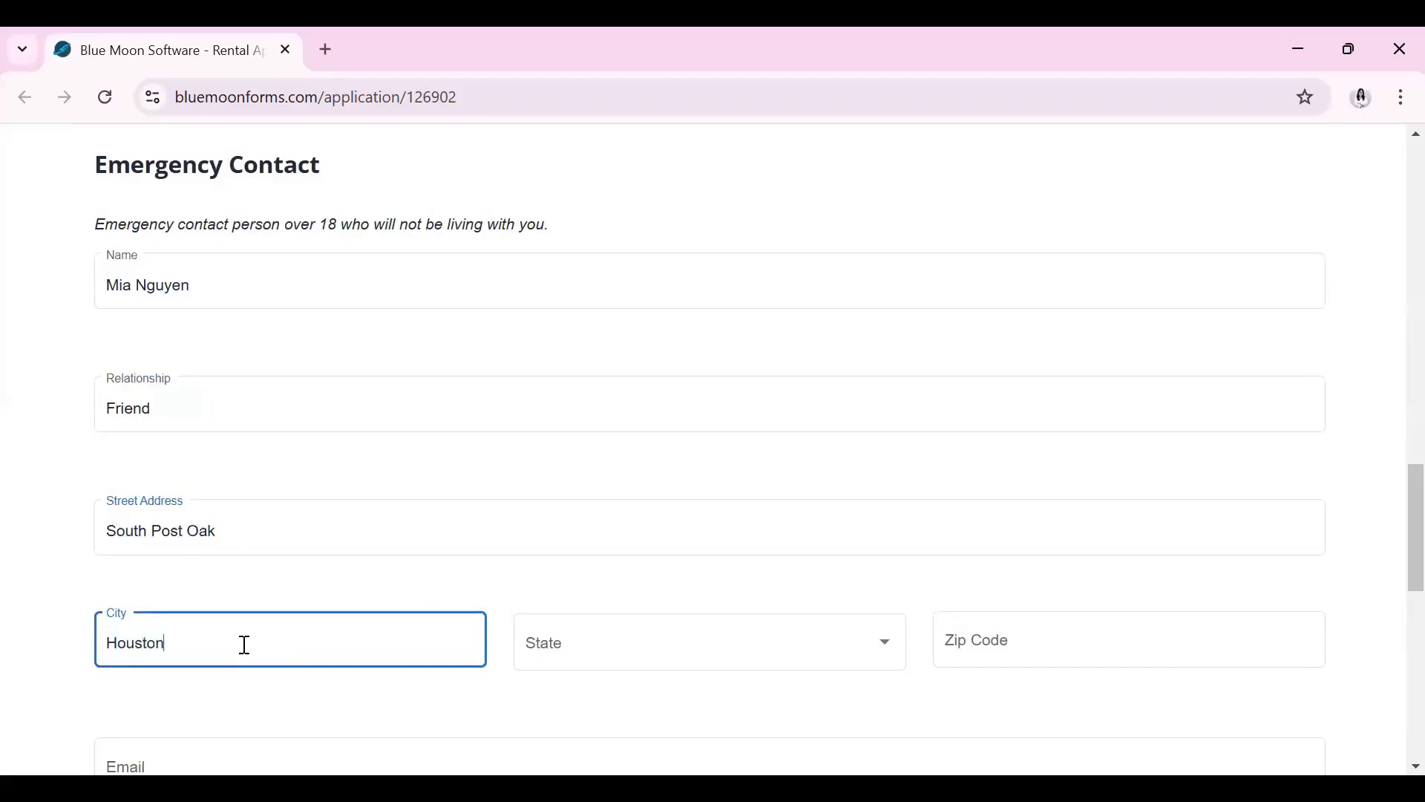
click(571, 643)
click(571, 642)
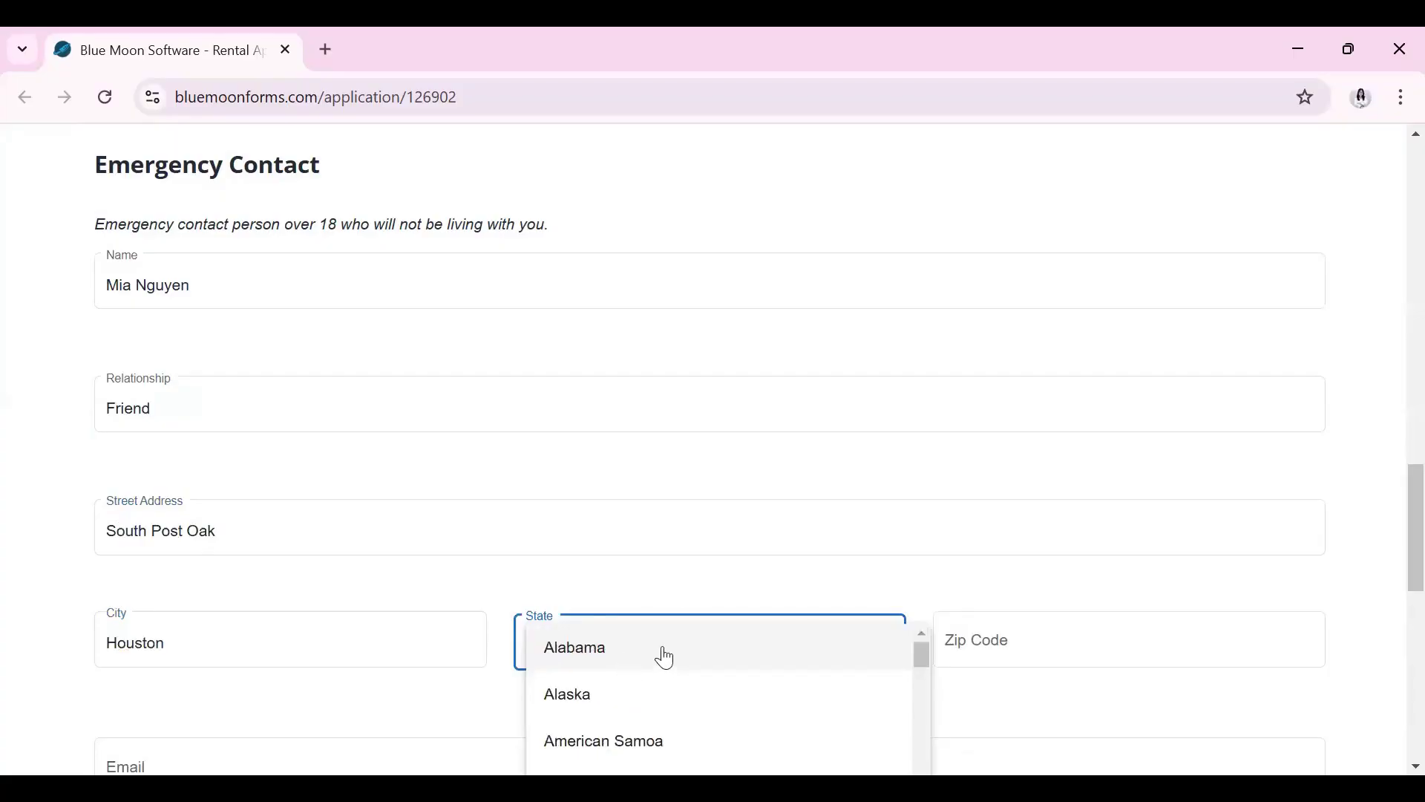
scroll(664, 657, down, 20)
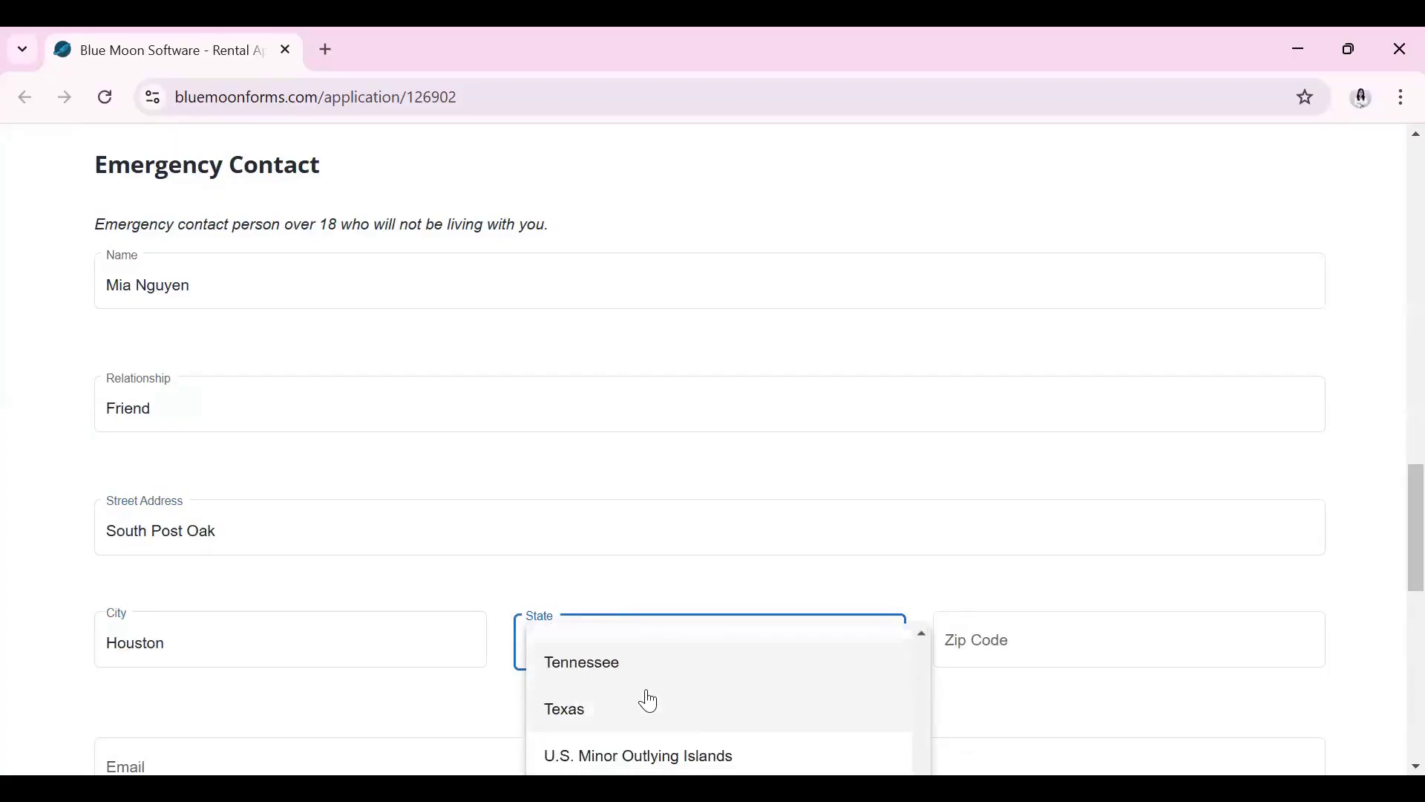
click(656, 709)
Fill in the contact's zip code and e-mail address
scroll(965, 505, down, 1)
click(987, 524)
text(77051)
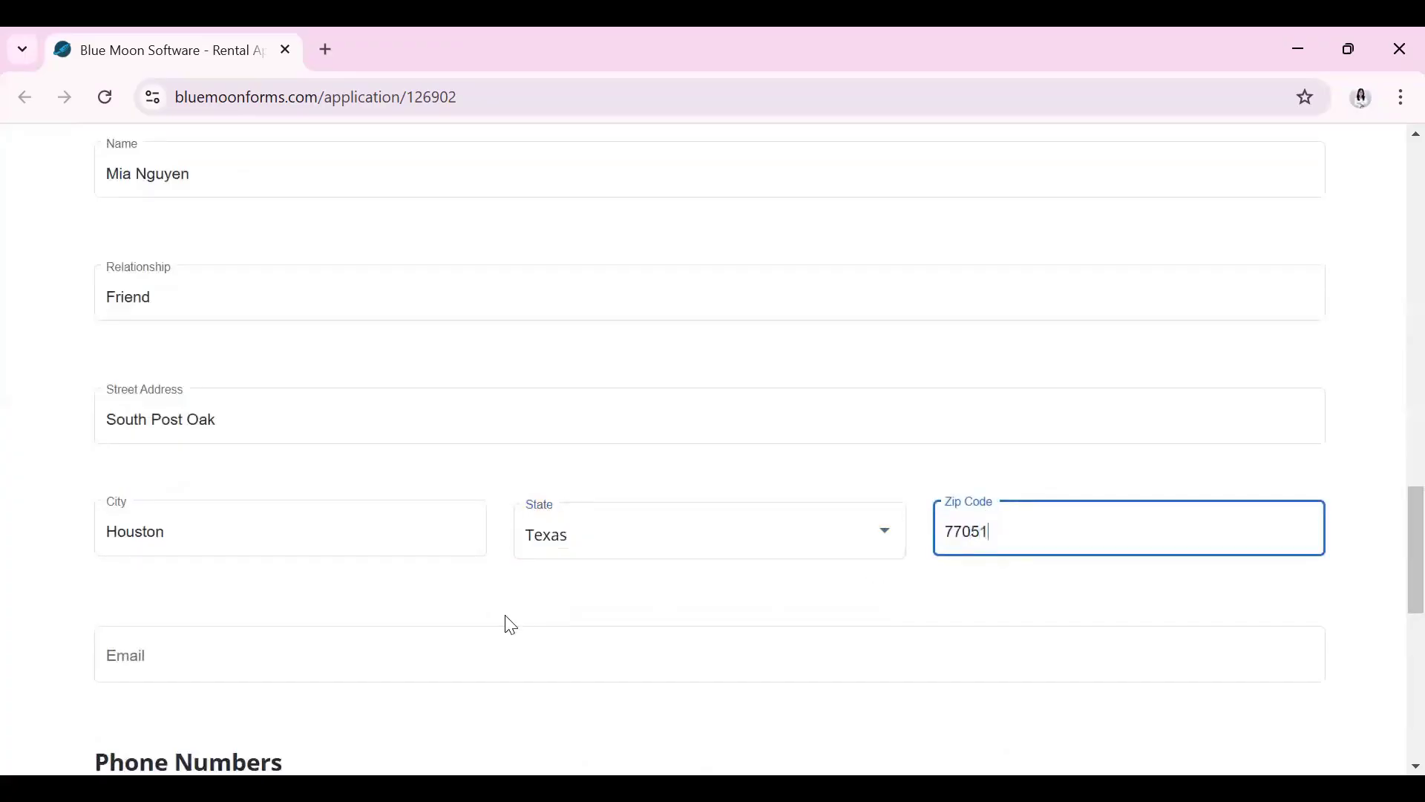
click(518, 658)
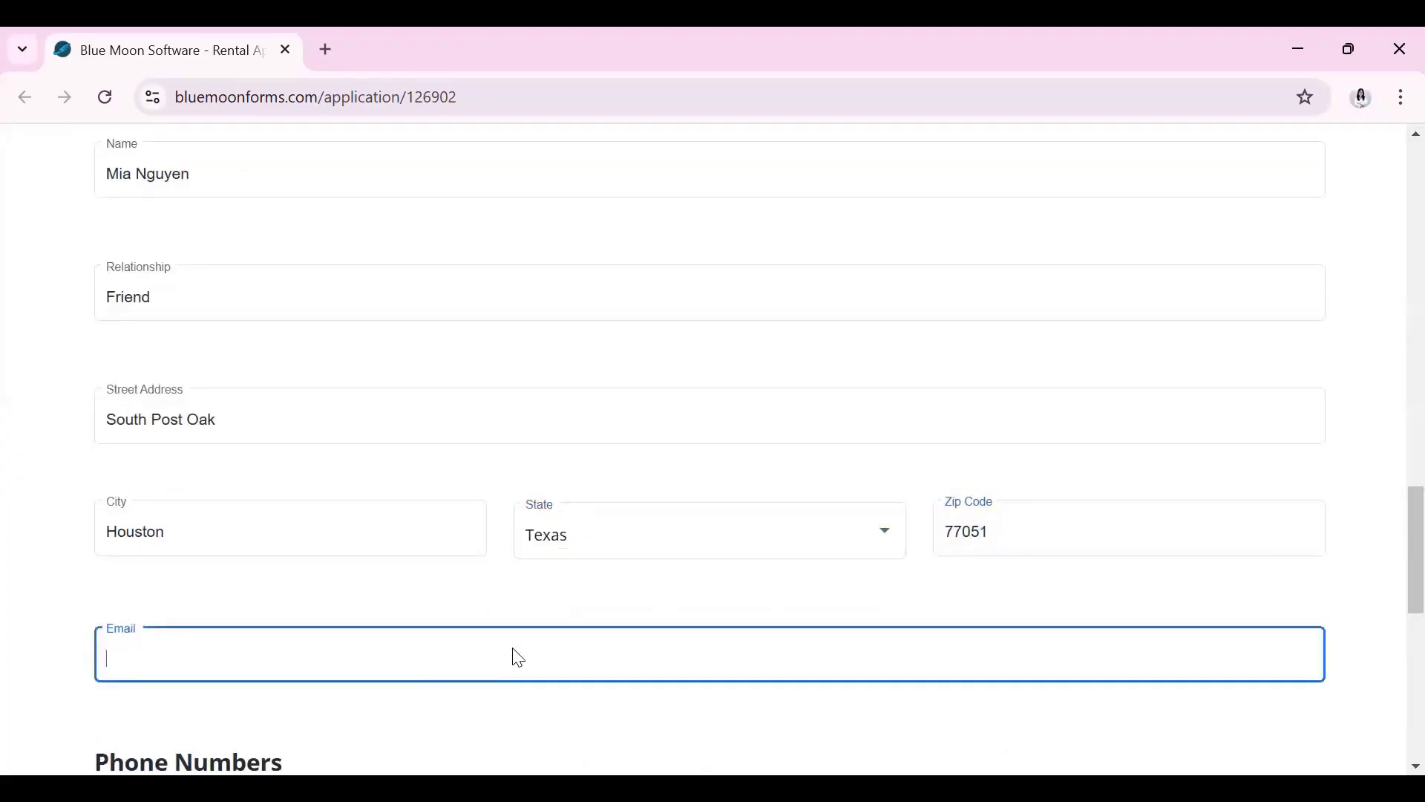
Enter the emergency contact's work phone number
scroll(845, 477, down, 3)
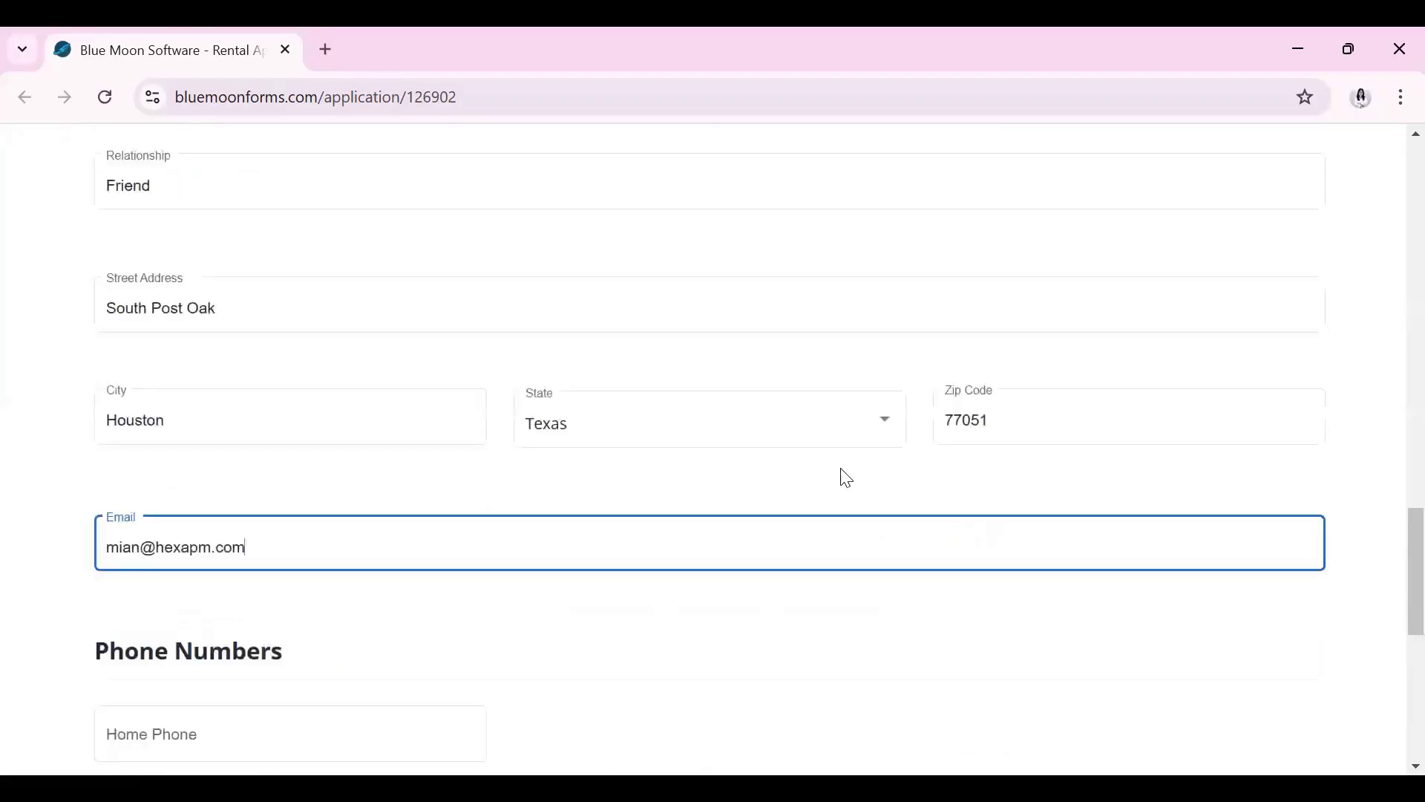
scroll(226, 509, down, 1)
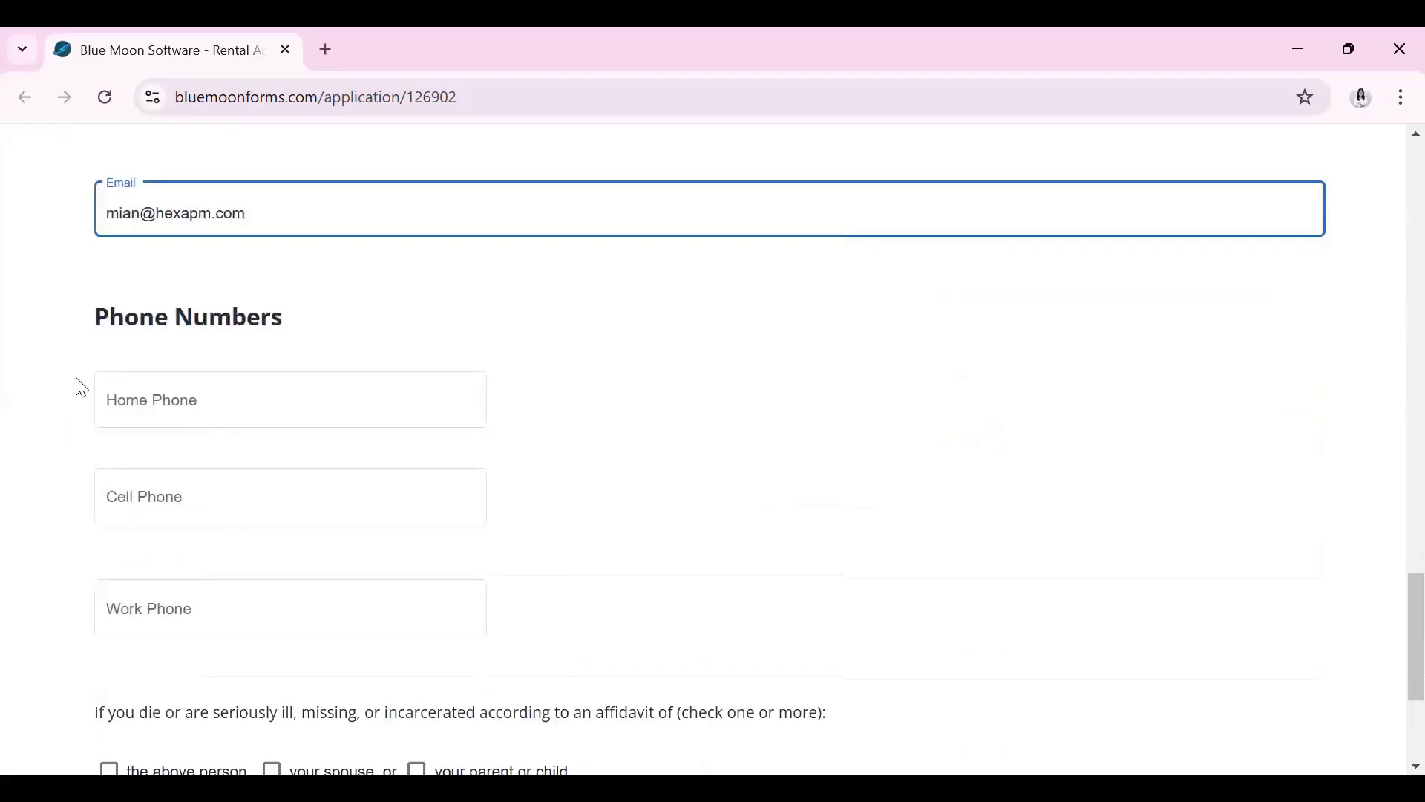
click(188, 613)
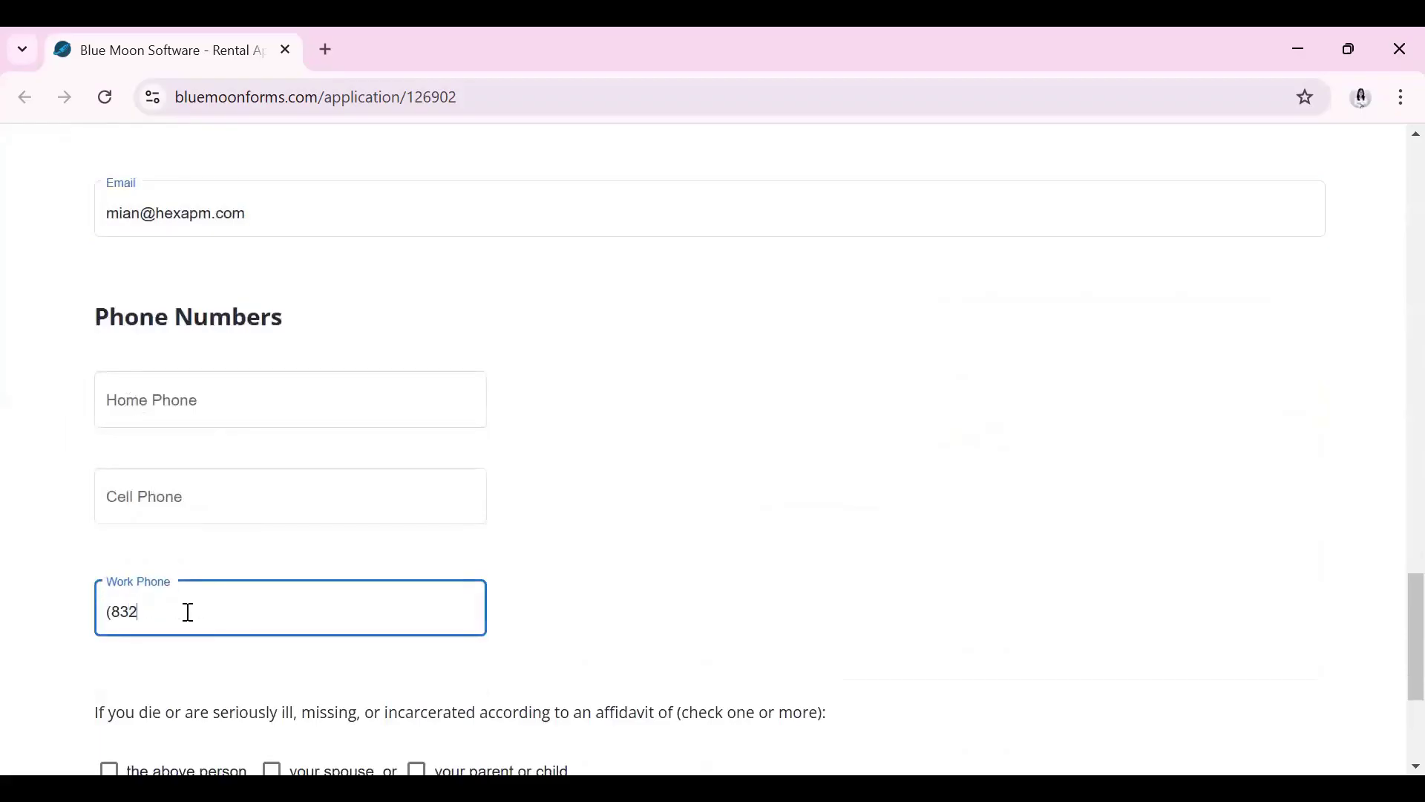
click(726, 531)
Try the above person, spouse and parent/child authorization boxes, then clear them all
scroll(719, 528, down, 3)
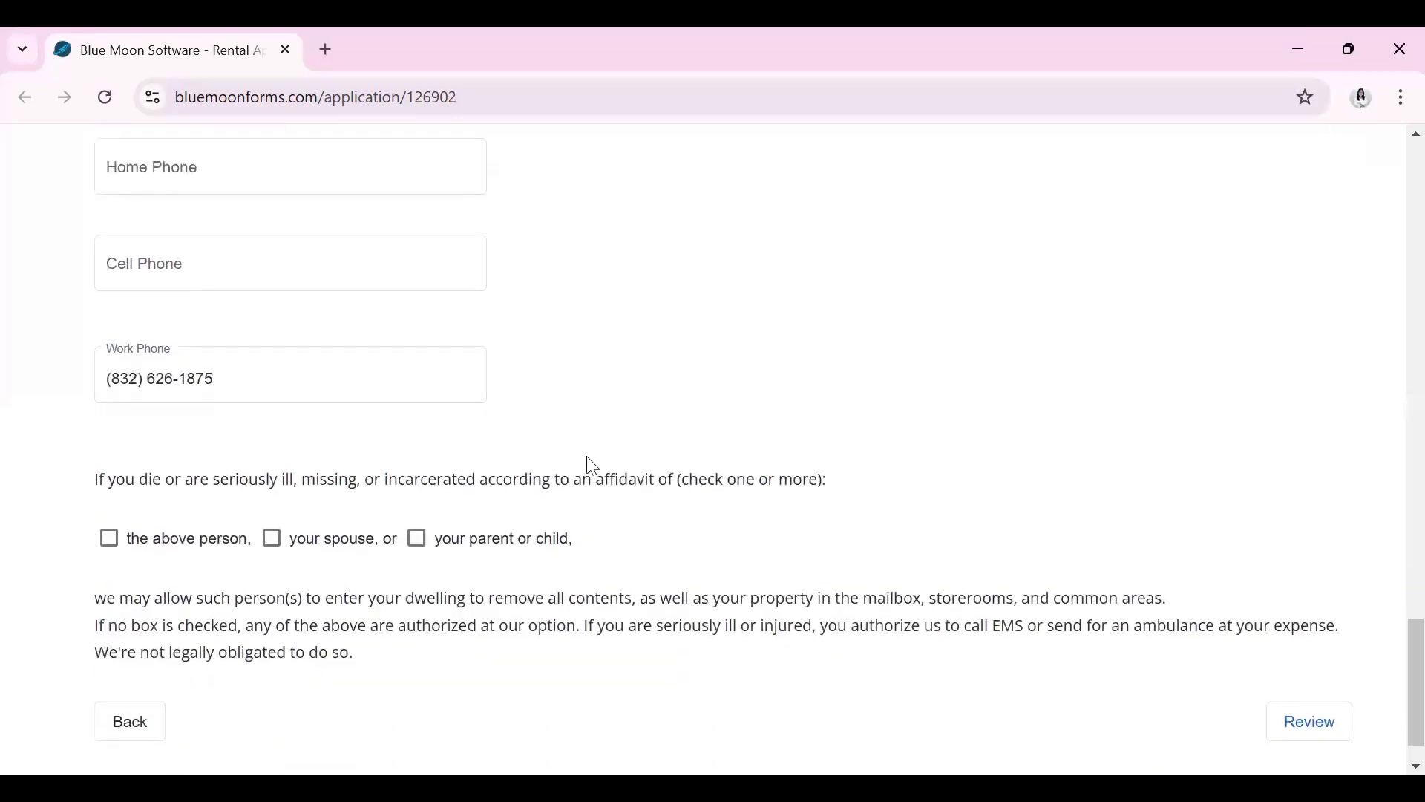
scroll(592, 466, down, 1)
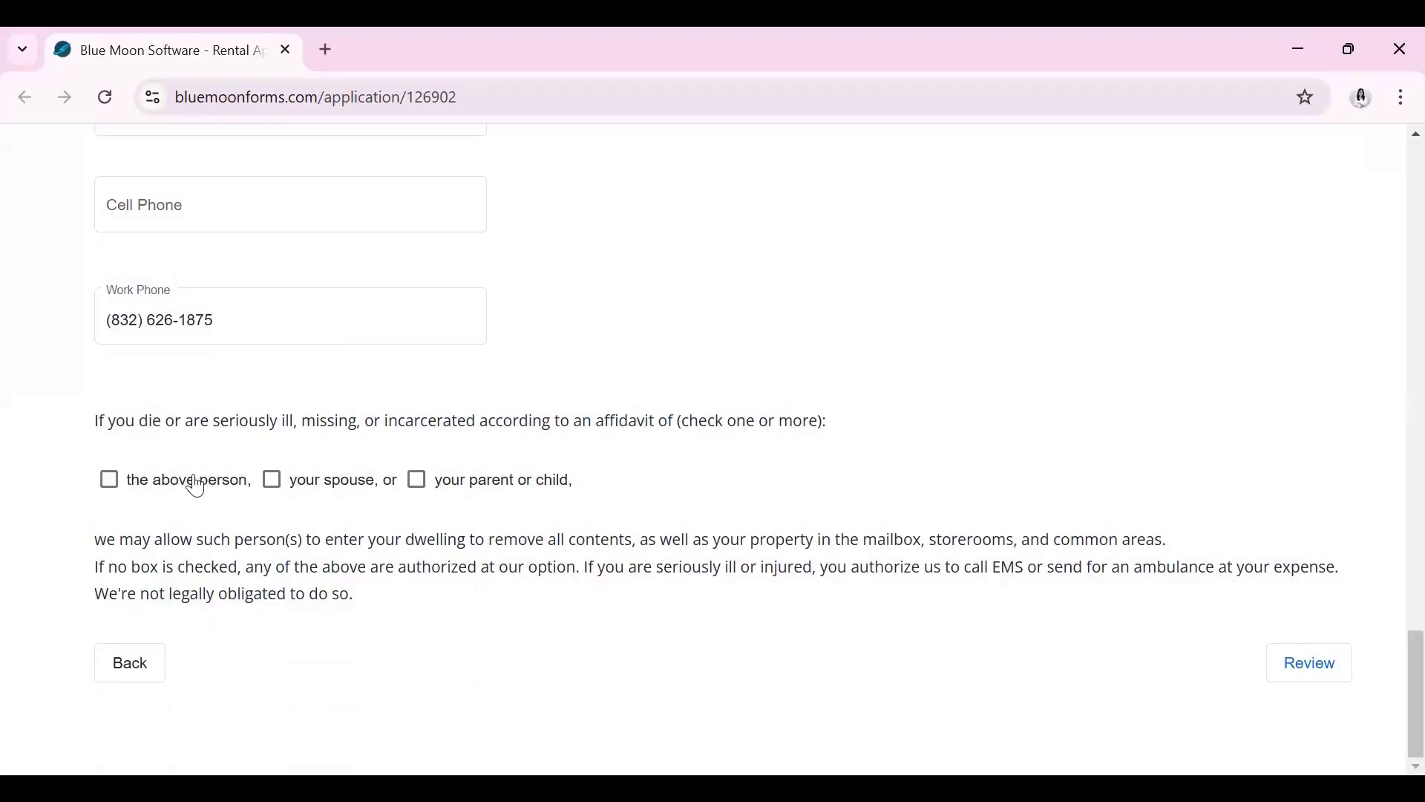
click(136, 481)
click(272, 480)
click(418, 481)
click(421, 482)
click(272, 482)
click(111, 483)
drag(682, 421, 822, 416)
click(676, 425)
Authorize only the above person and open the Review Application page
click(1342, 679)
click(156, 486)
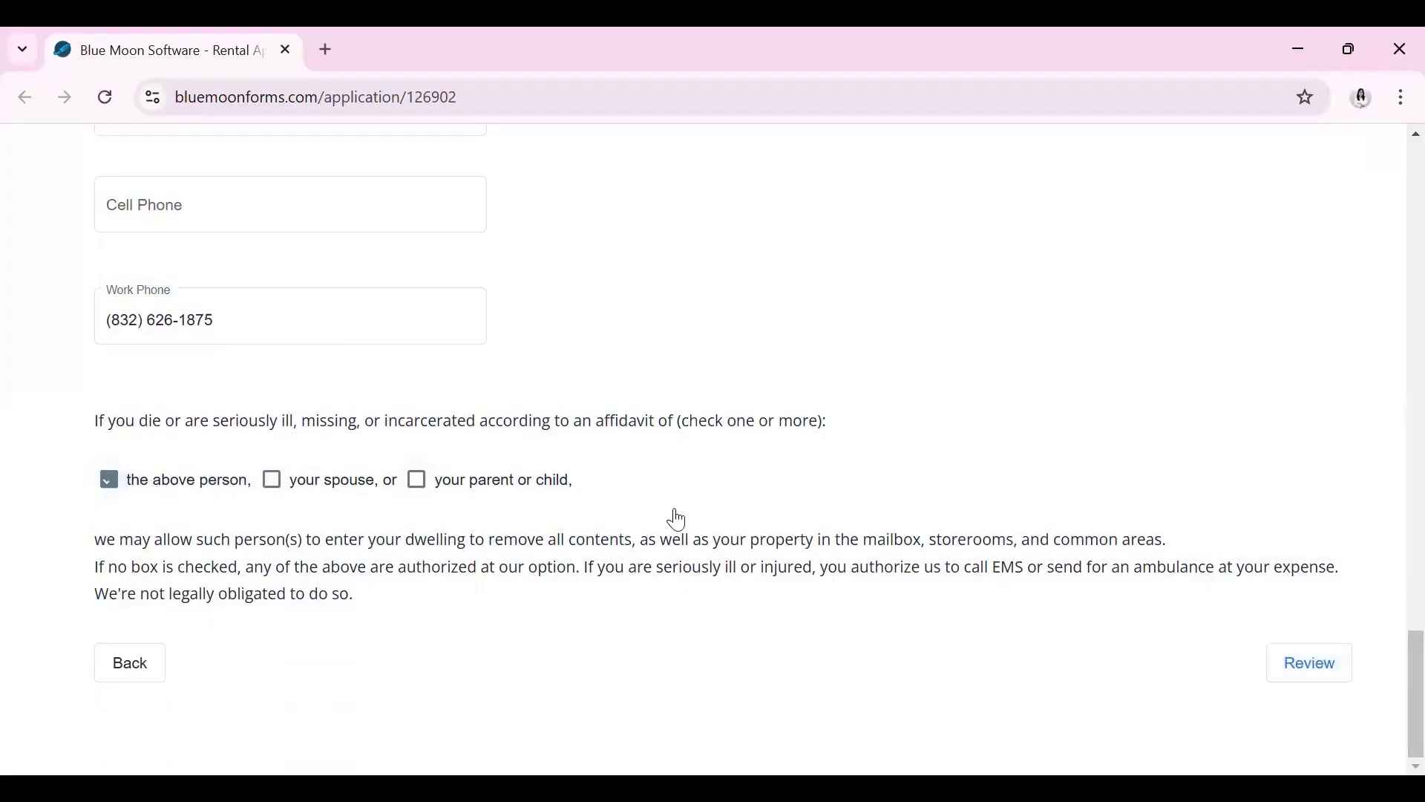
click(1333, 672)
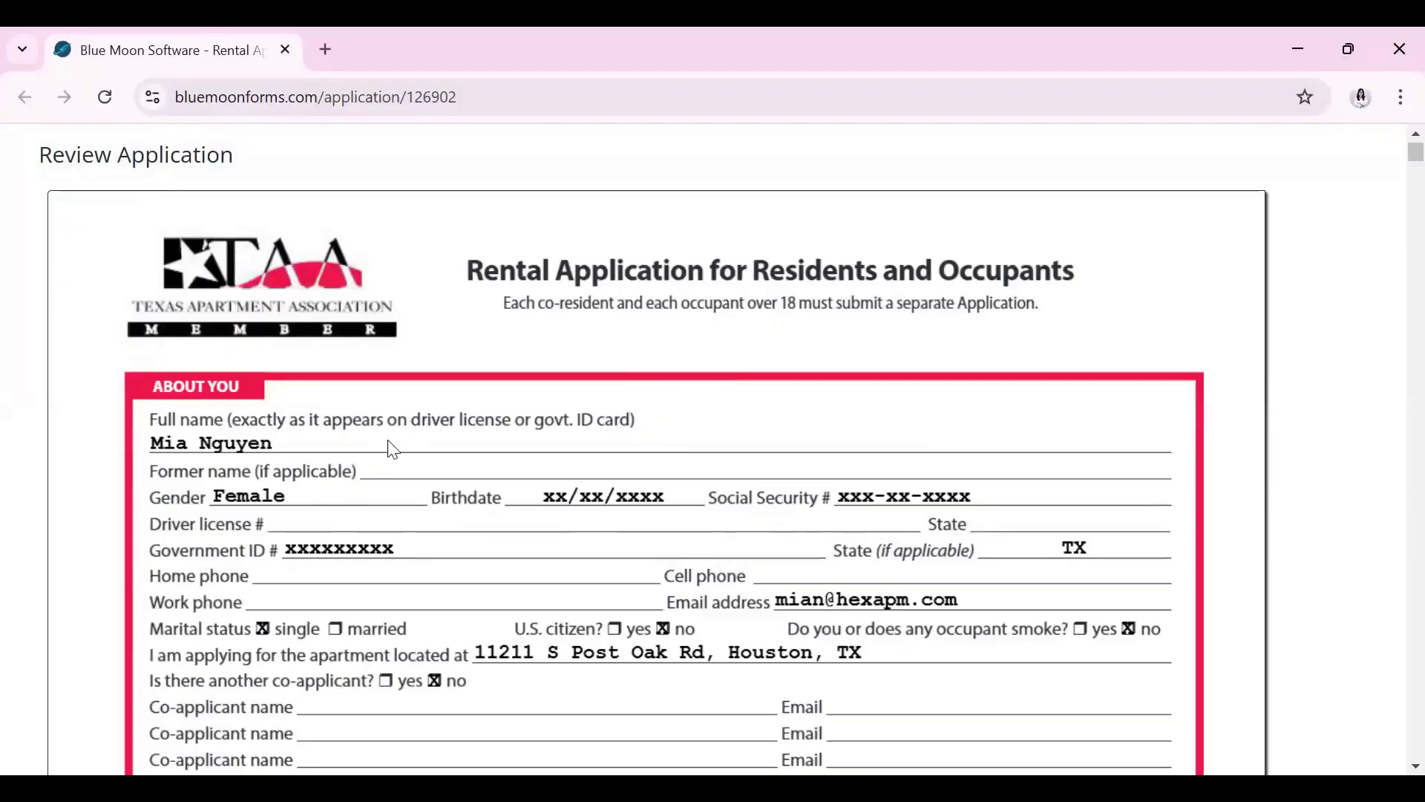
scroll(393, 449, down, 2)
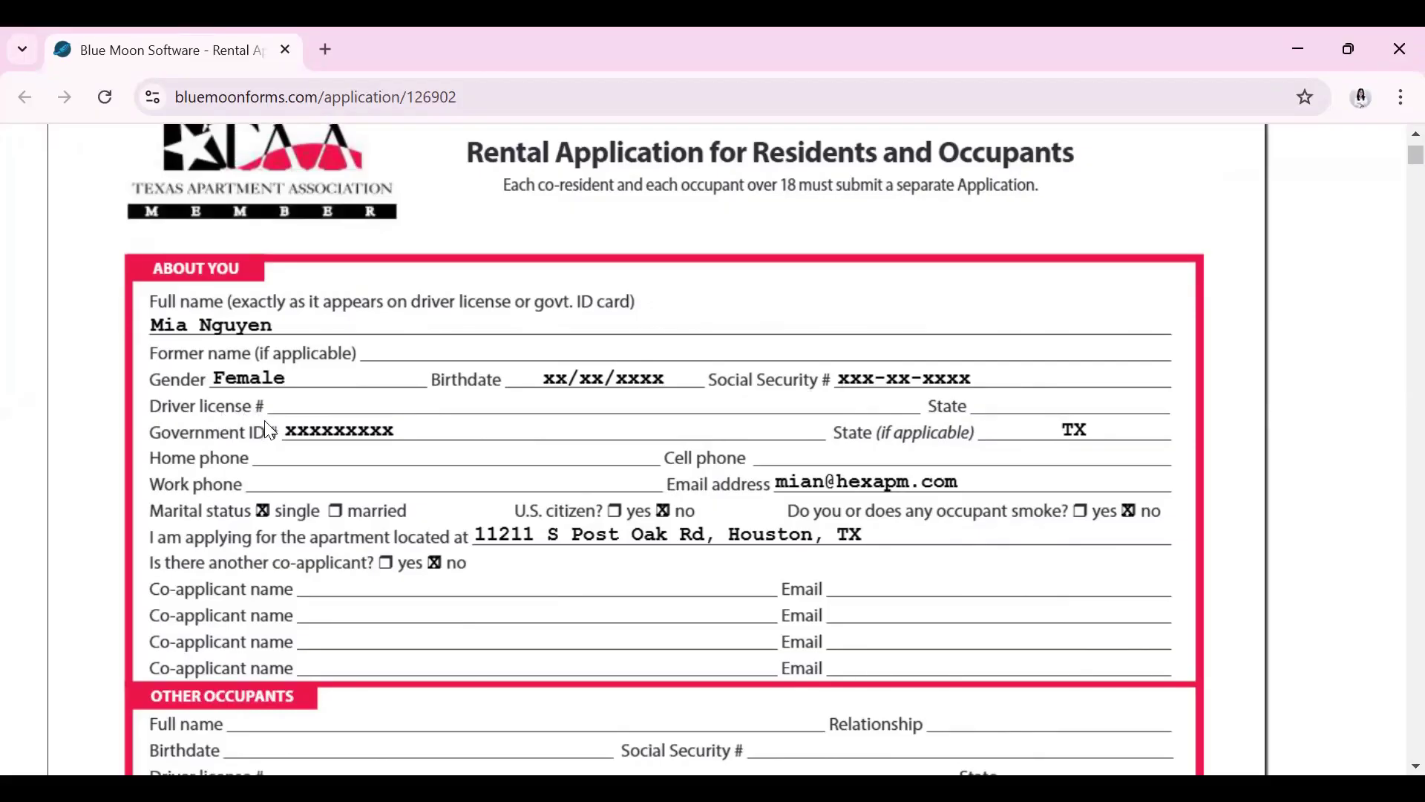
scroll(420, 431, down, 1)
scroll(425, 434, down, 5)
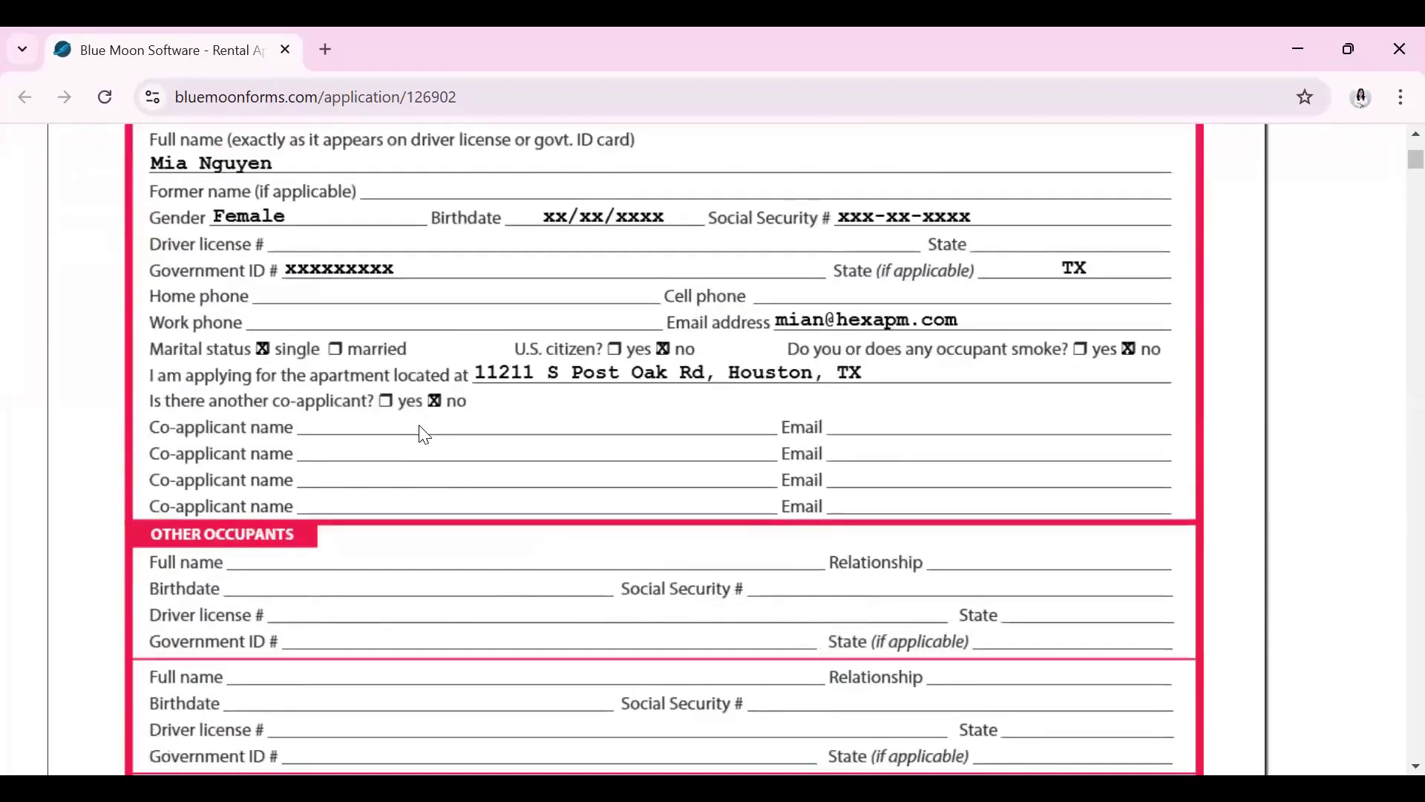
scroll(425, 433, up, 1)
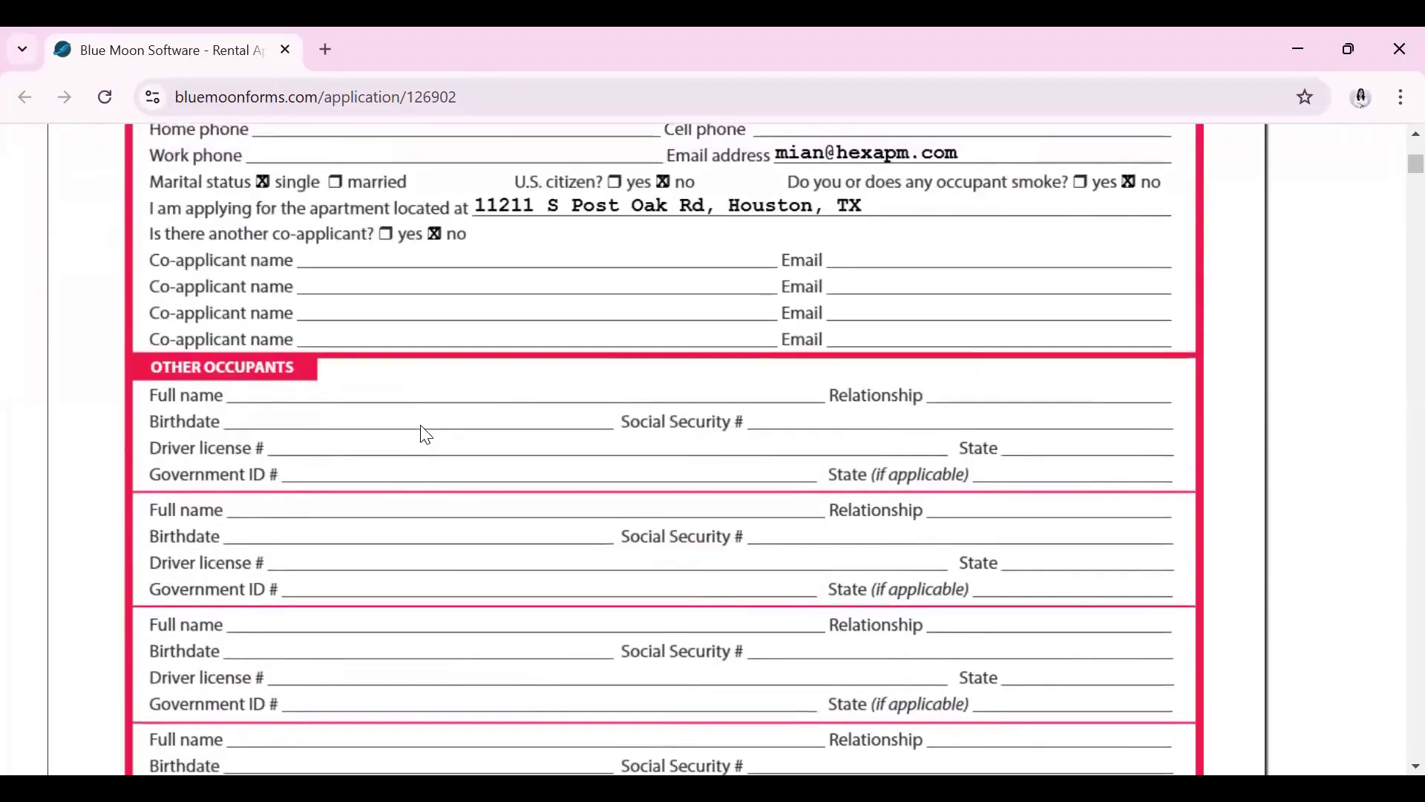
scroll(425, 434, down, 3)
scroll(355, 260, up, 6)
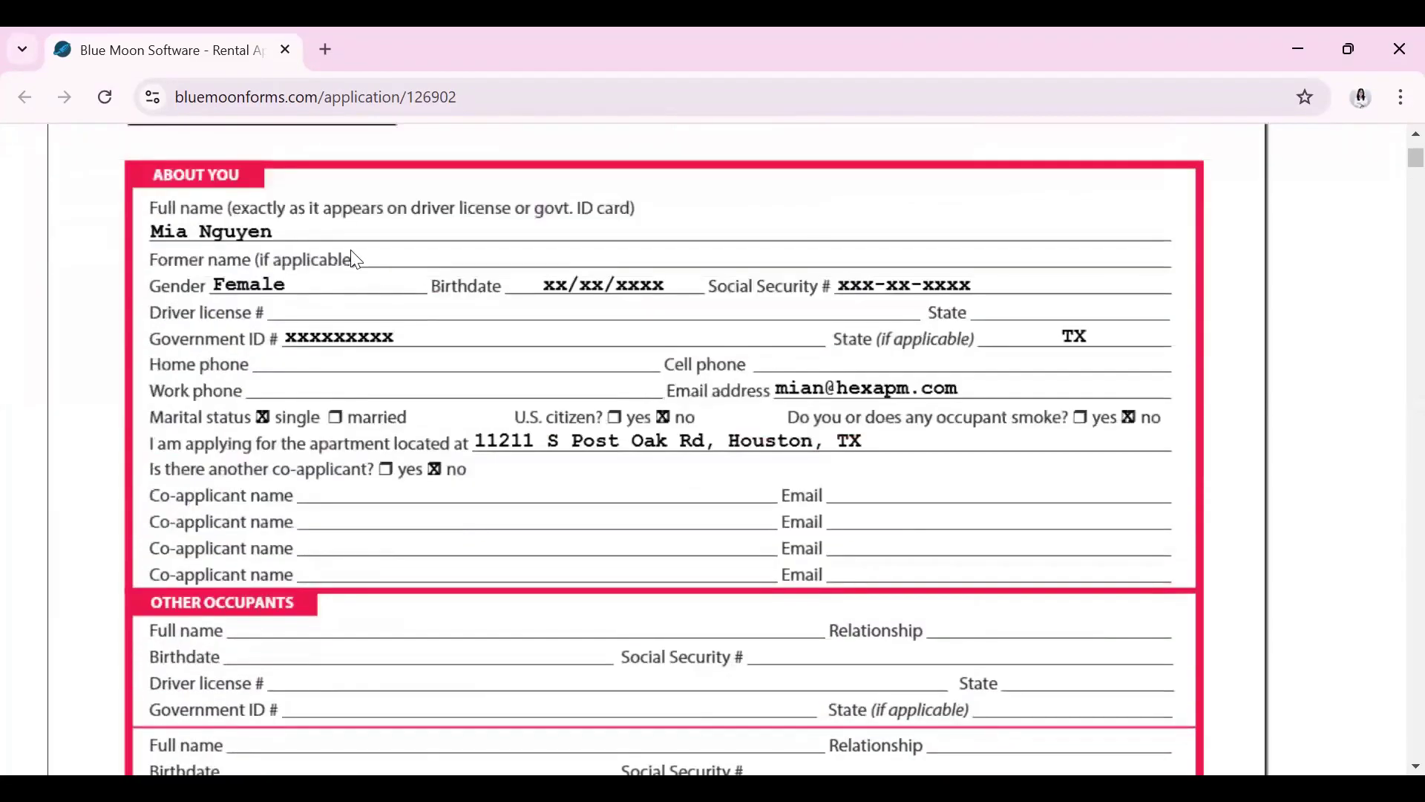
scroll(706, 541, down, 13)
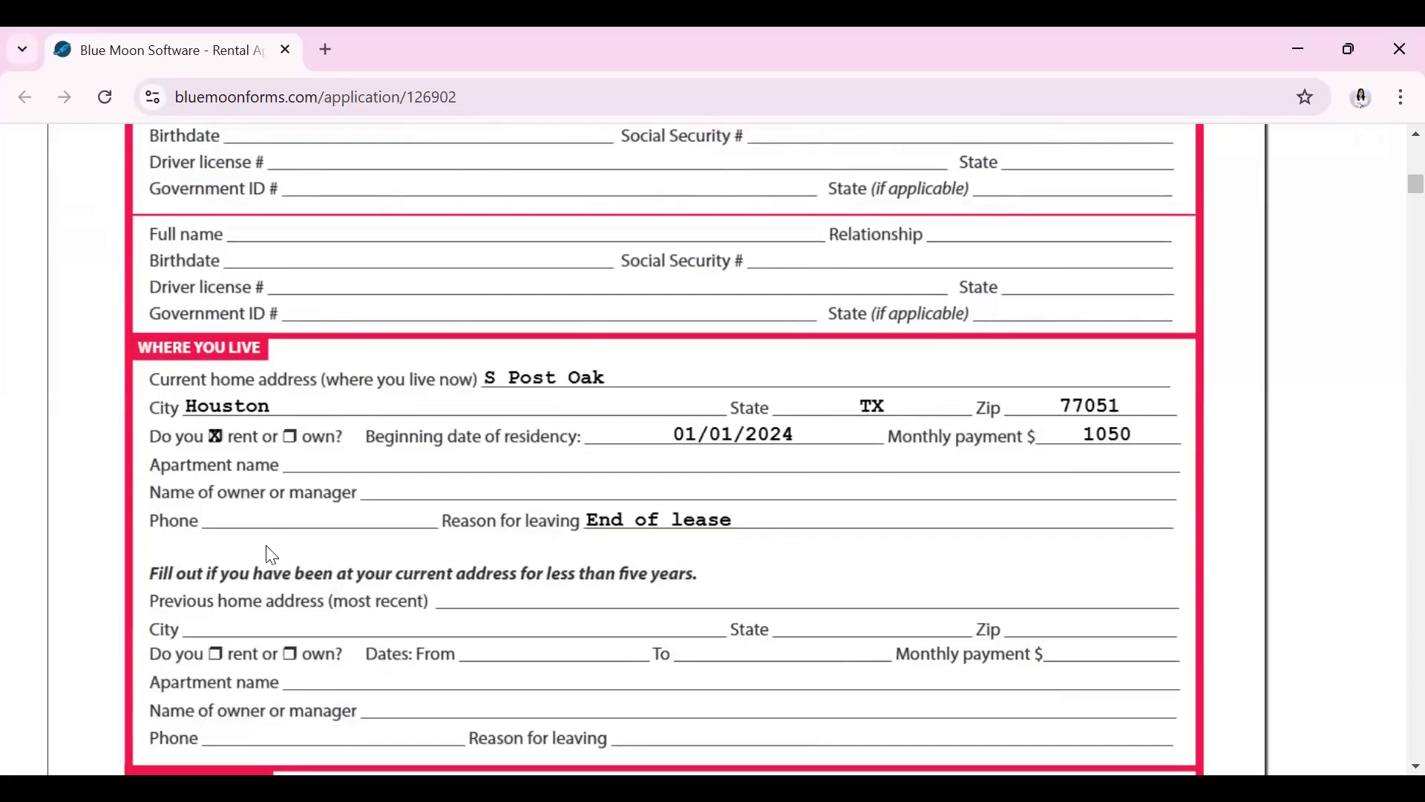
scroll(268, 553, down, 2)
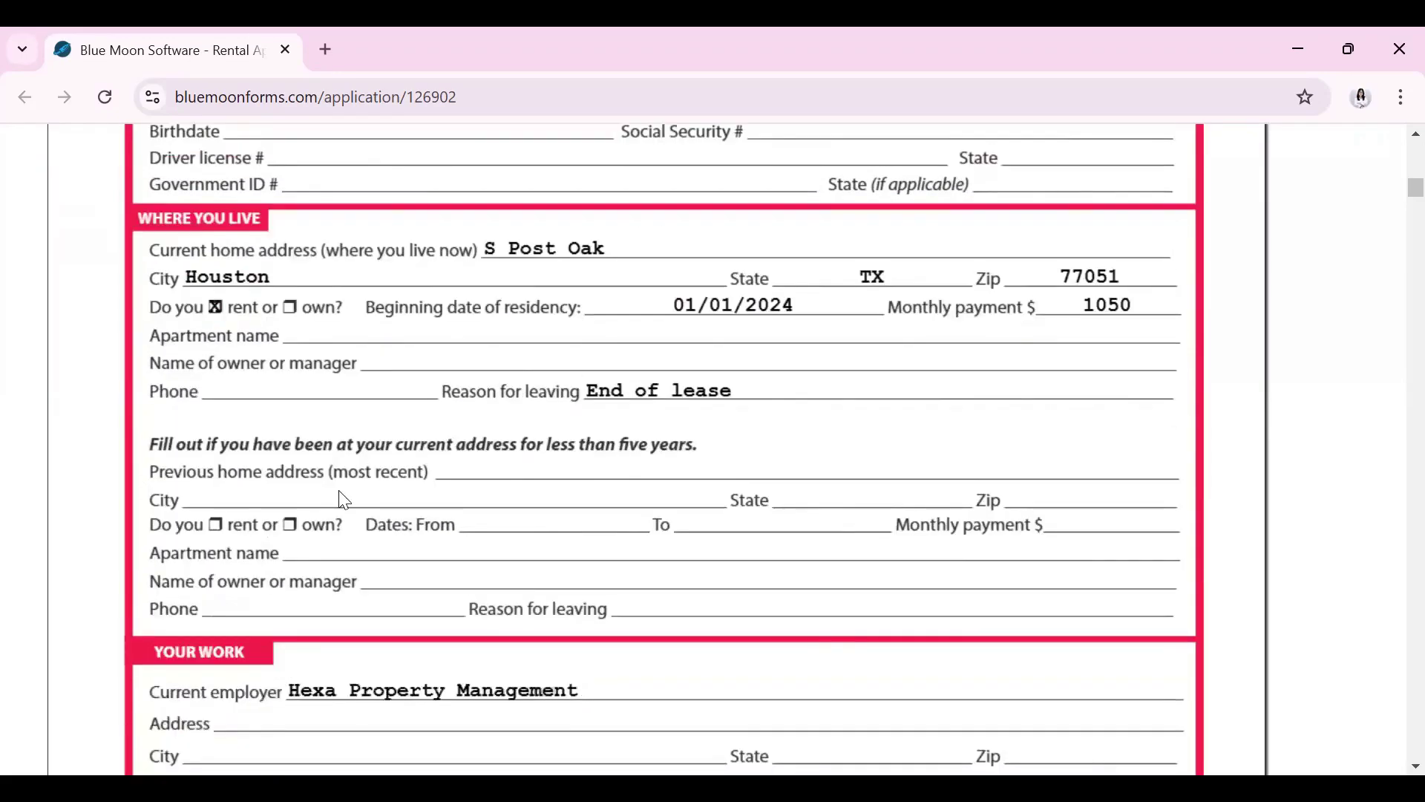
scroll(344, 500, down, 5)
scroll(757, 504, down, 3)
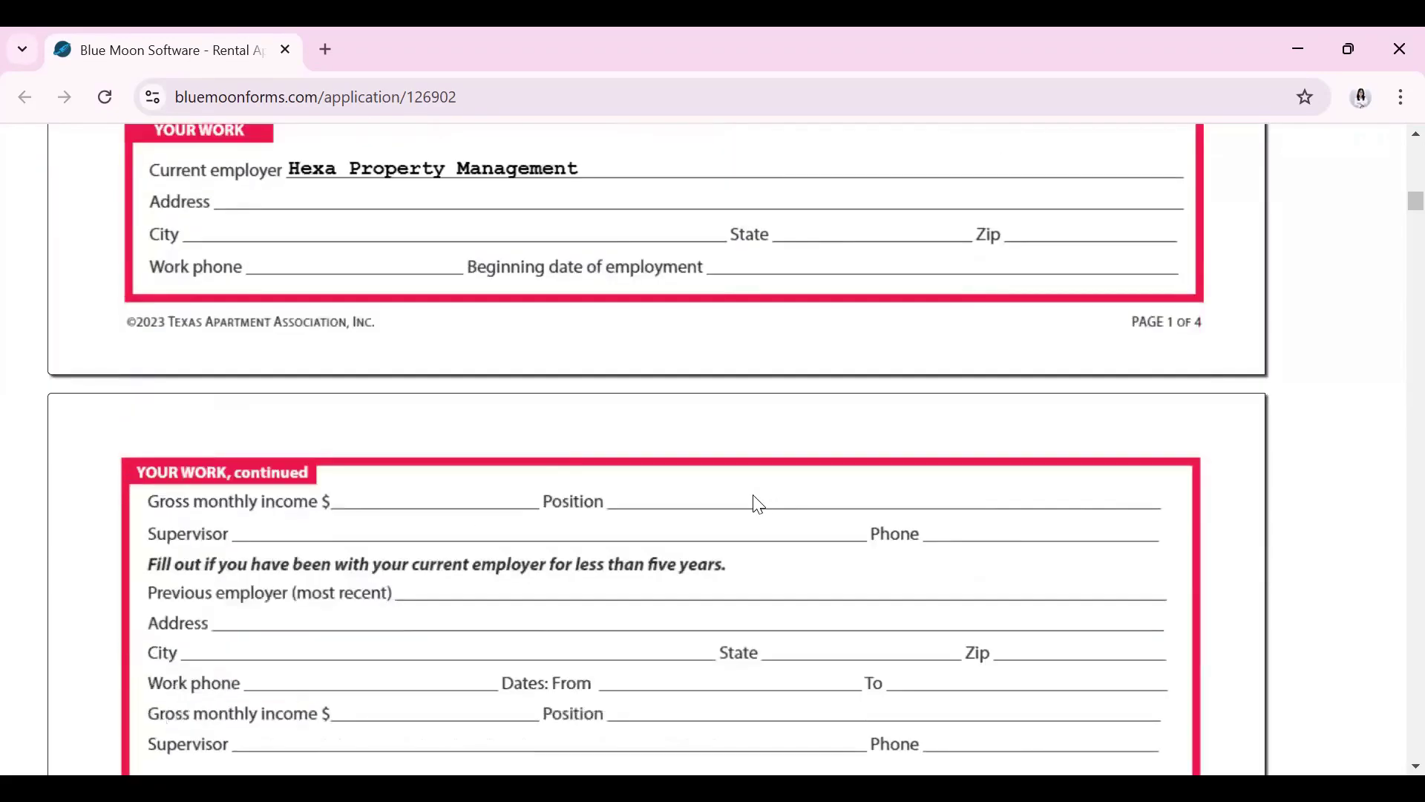
scroll(758, 504, down, 2)
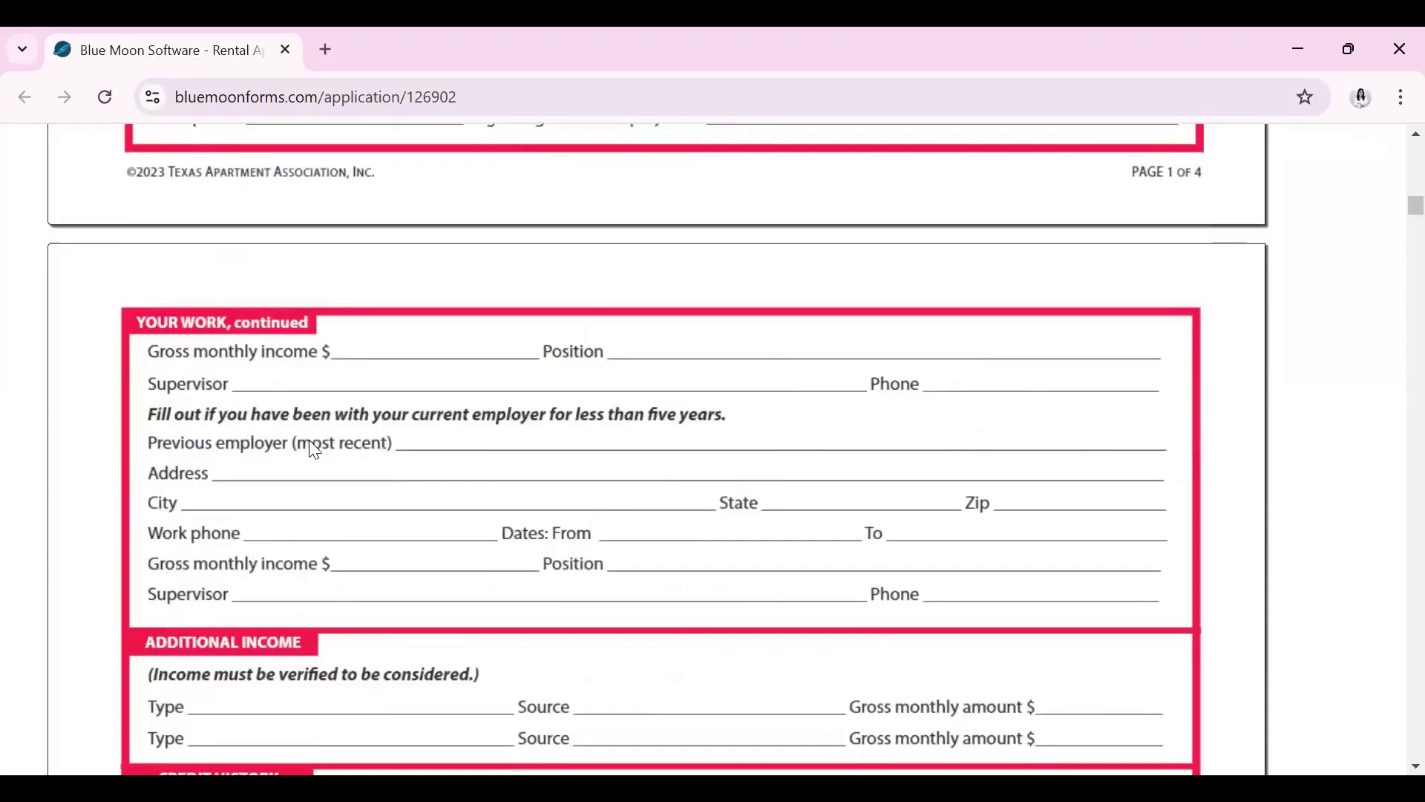
scroll(327, 445, down, 4)
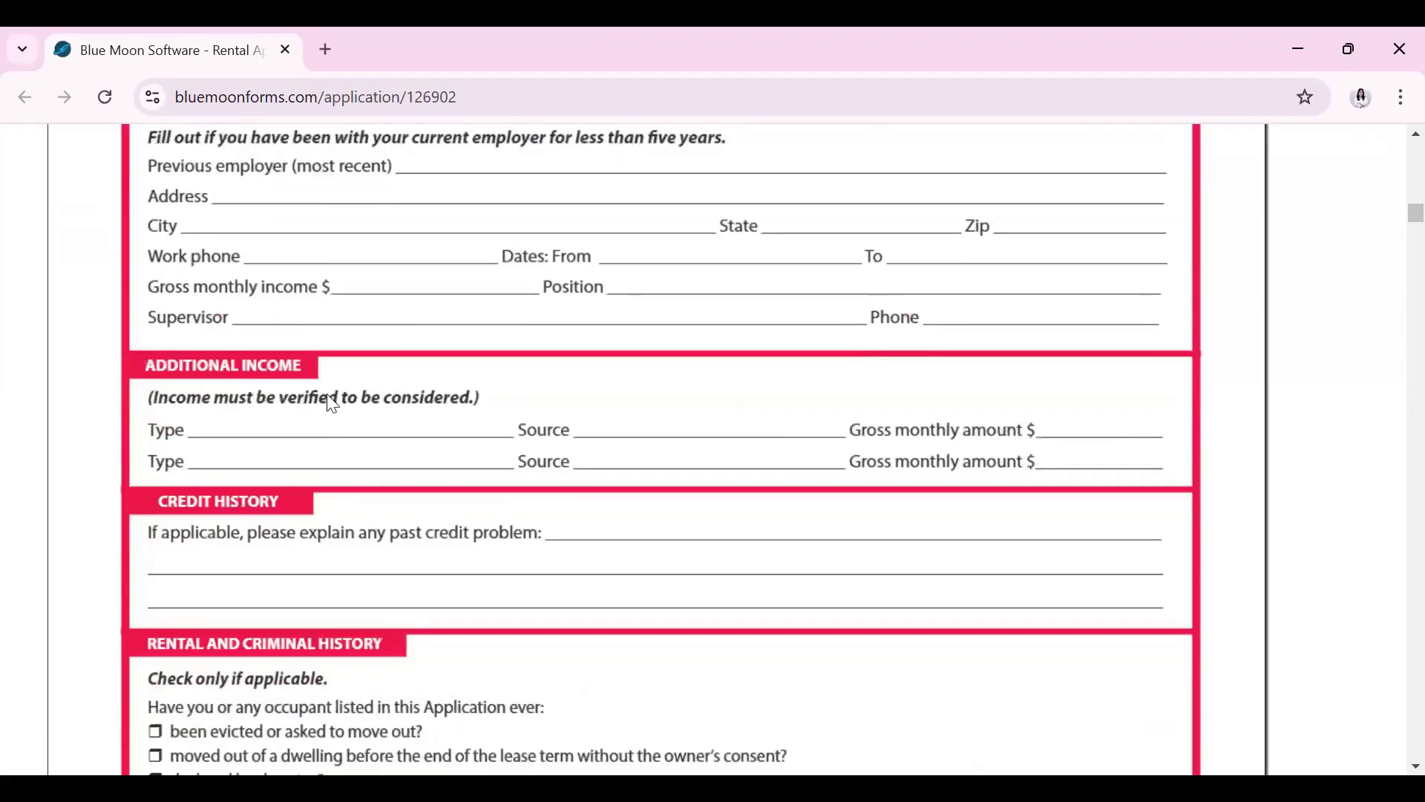
scroll(337, 404, down, 2)
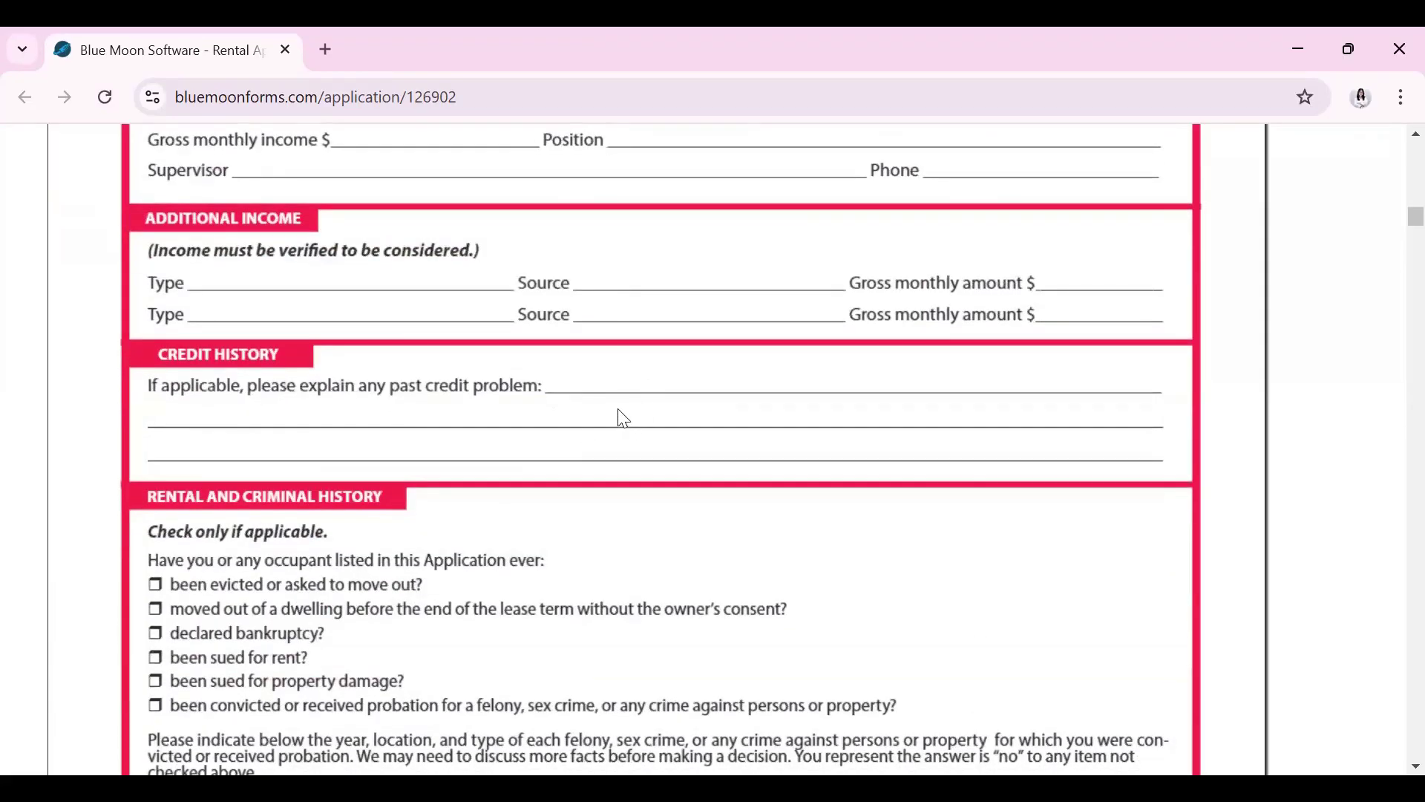
scroll(188, 442, down, 1)
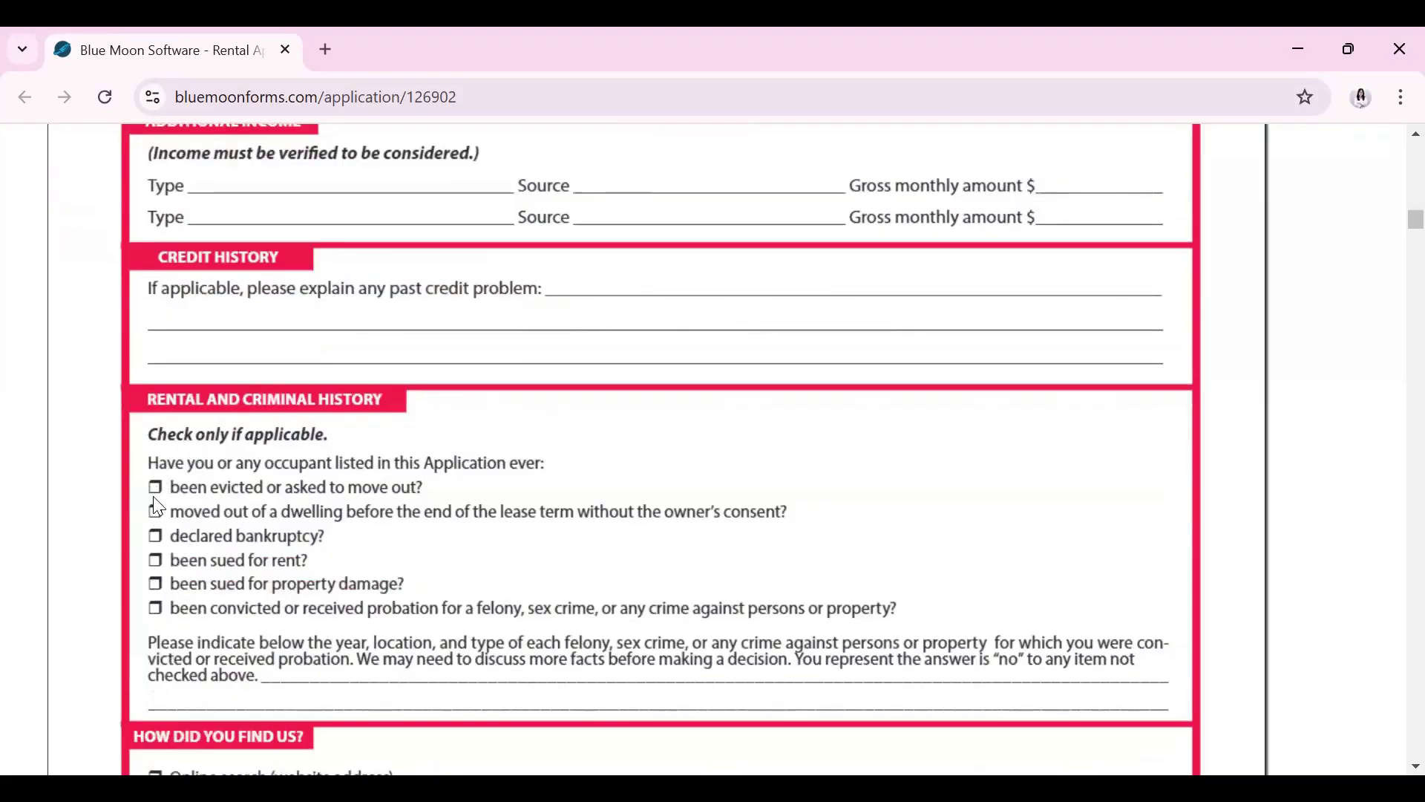
scroll(234, 487, down, 4)
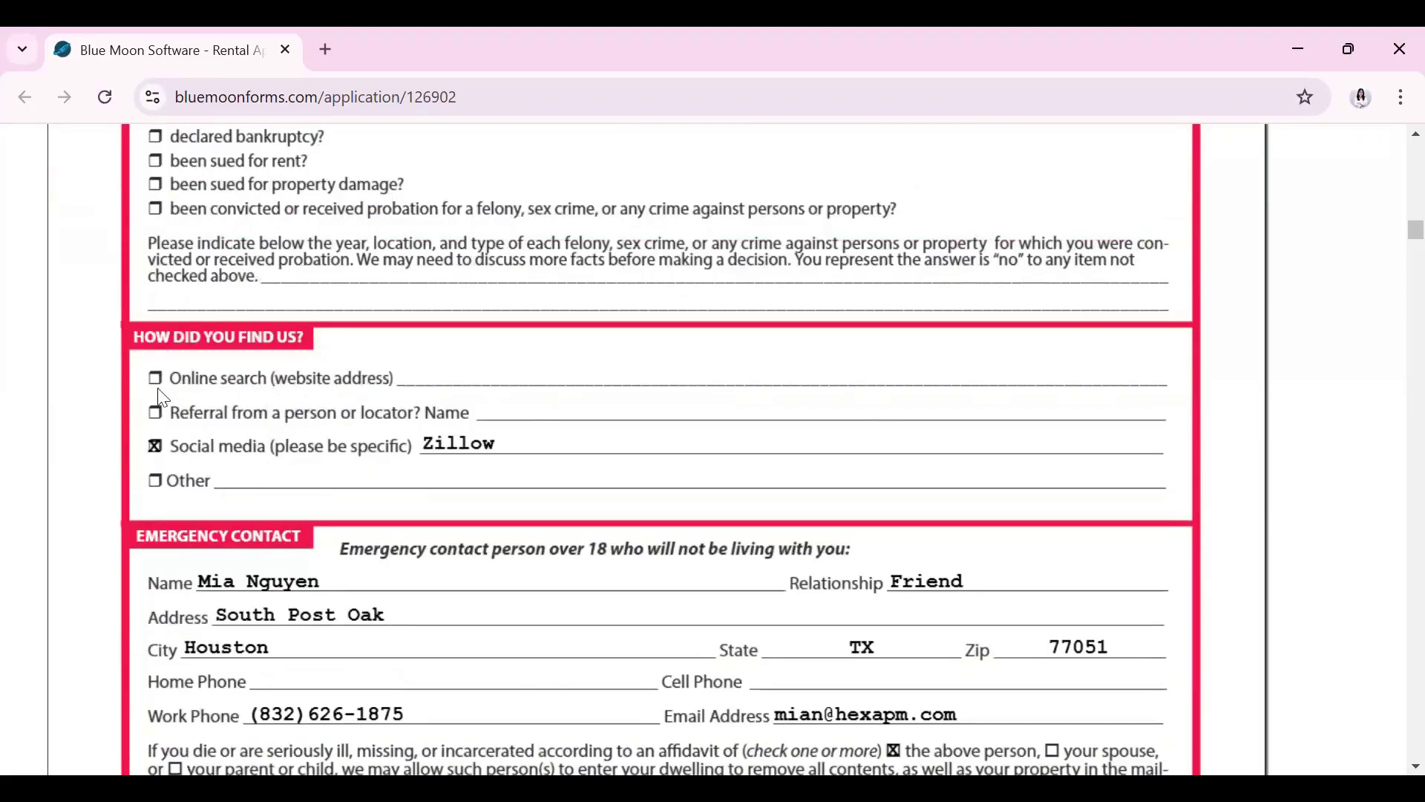
scroll(753, 433, down, 2)
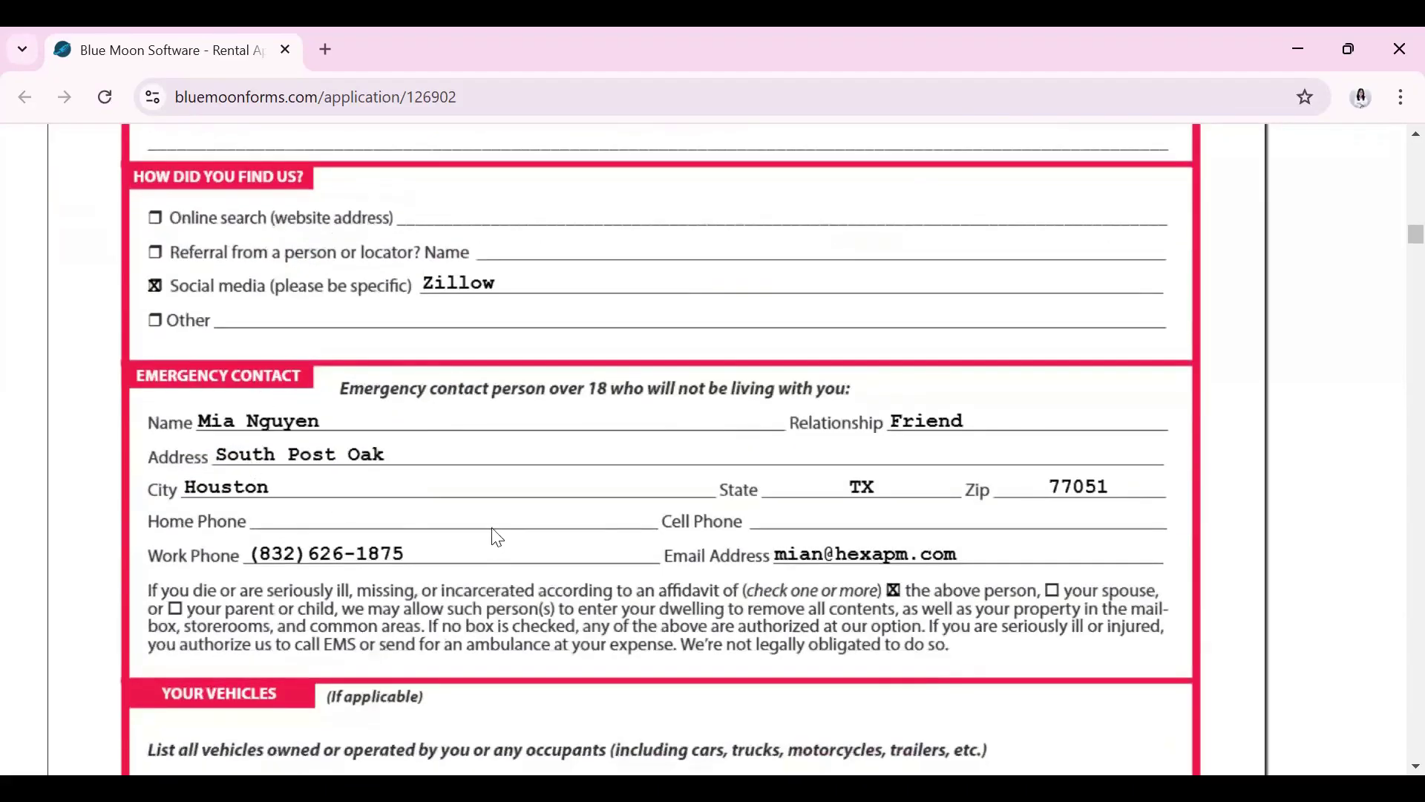
scroll(493, 520, down, 4)
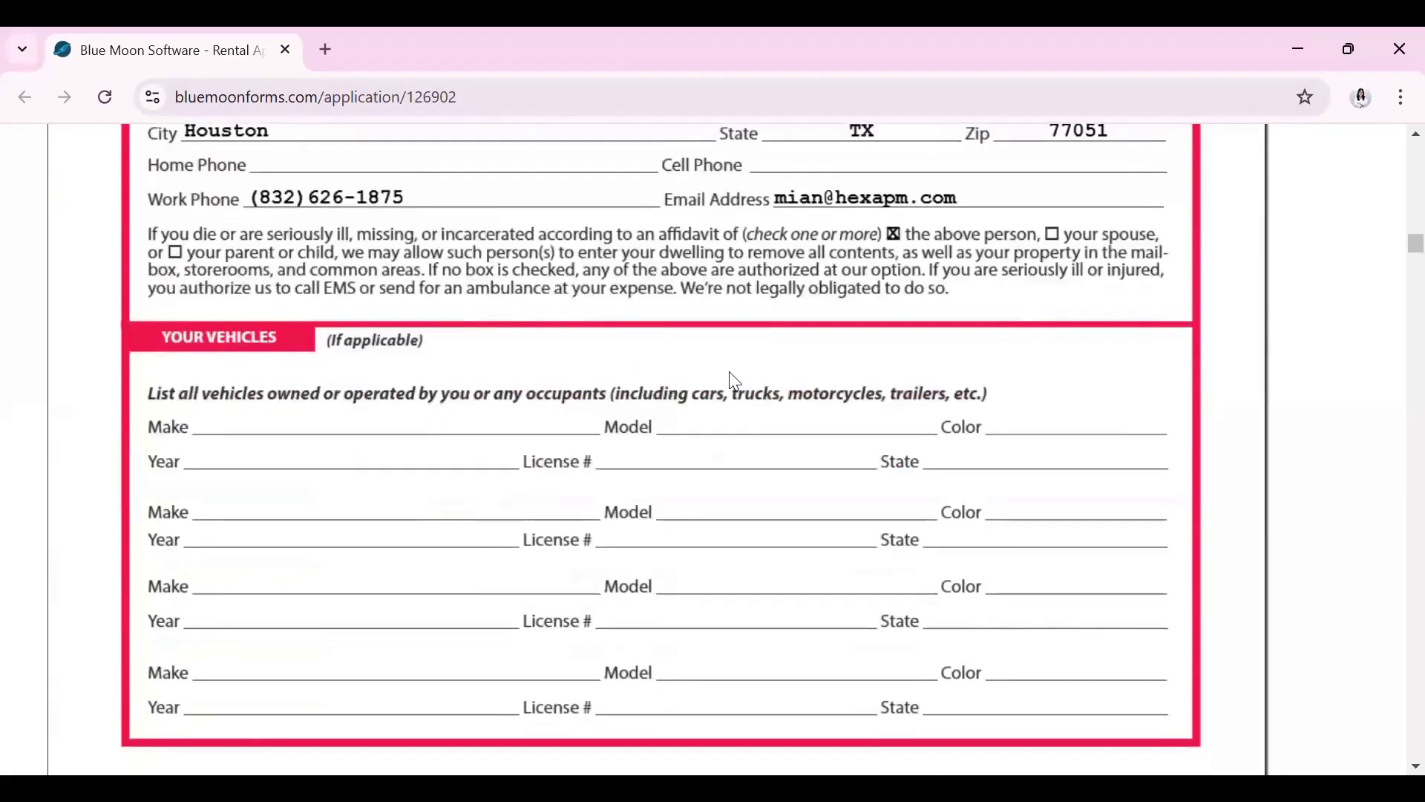
scroll(1063, 554, down, 3)
scroll(1040, 550, down, 4)
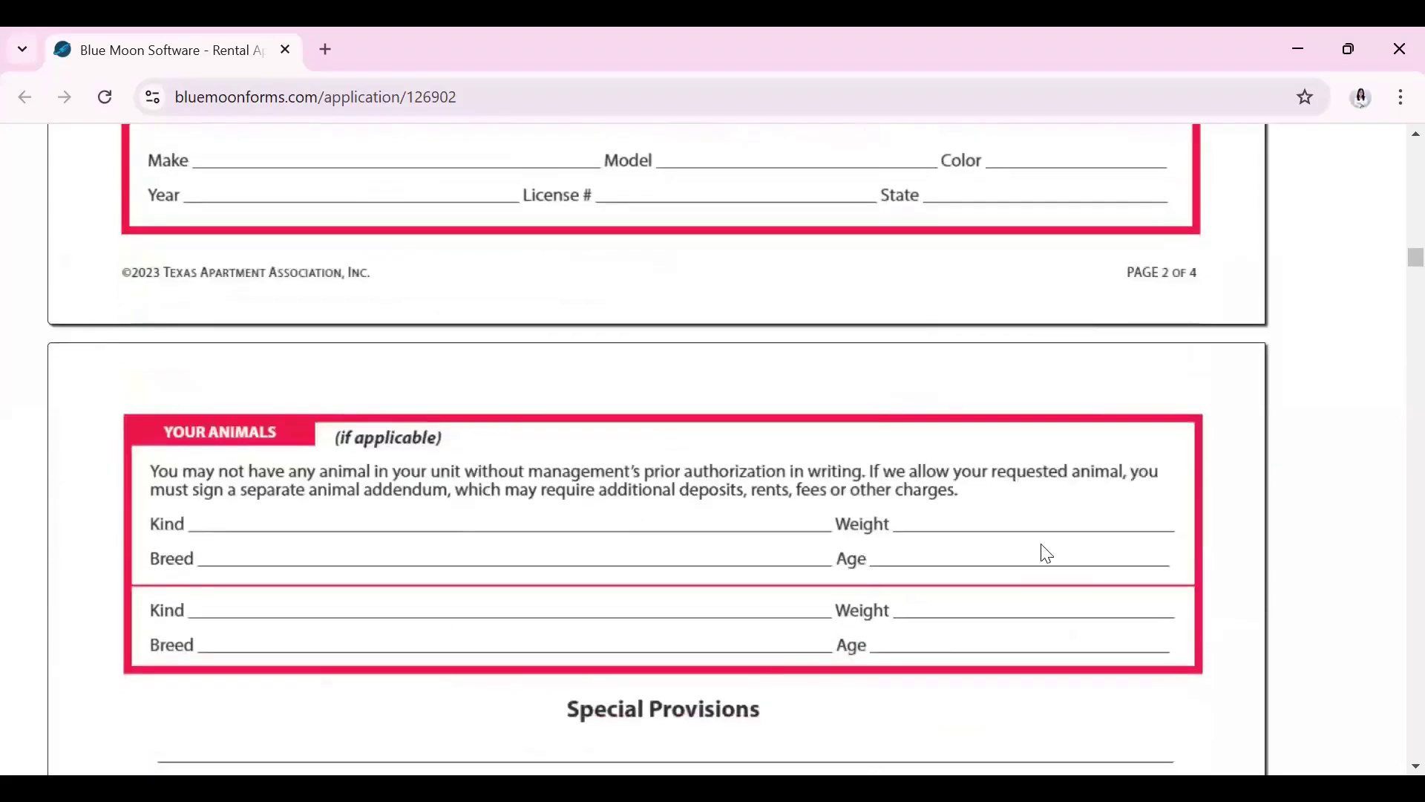
scroll(742, 538, down, 1)
scroll(675, 483, down, 13)
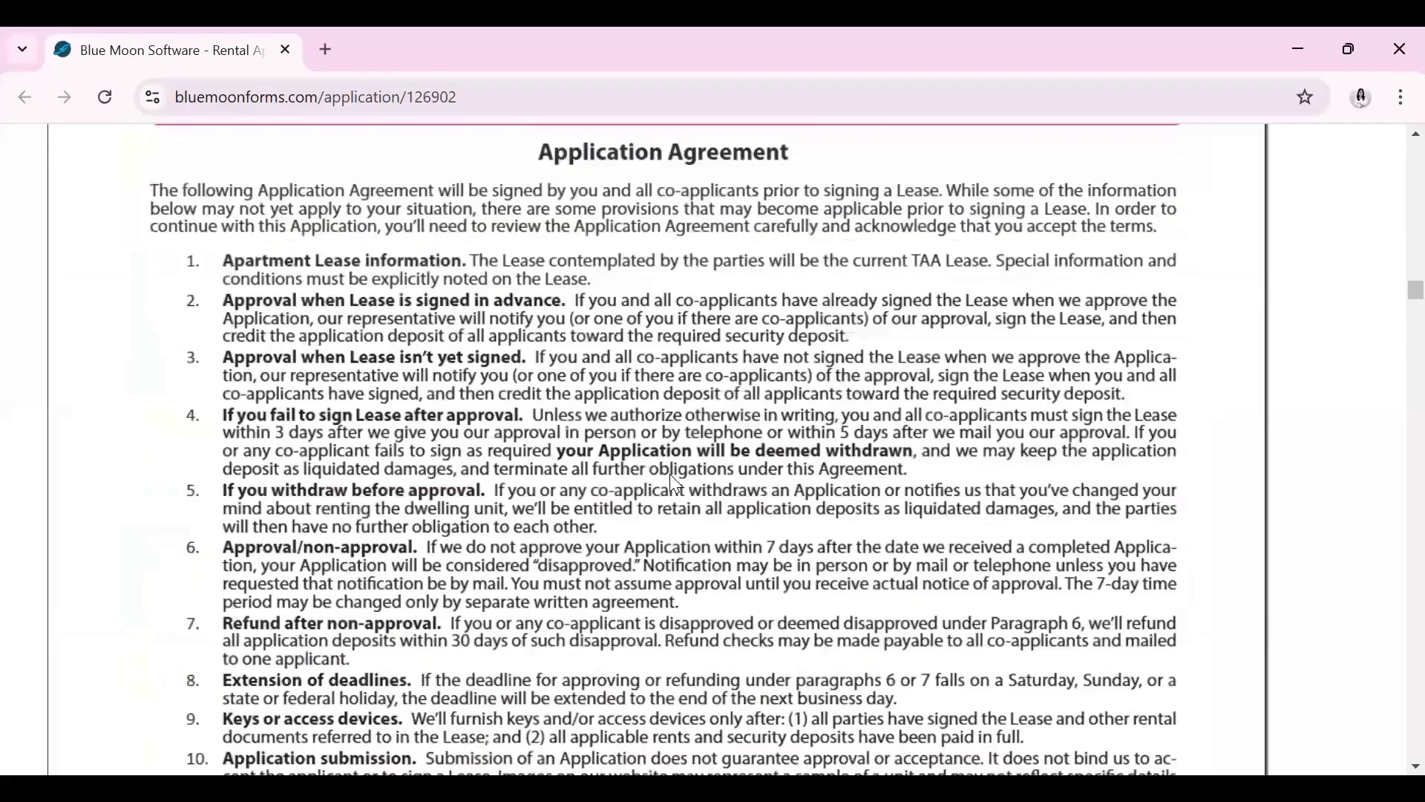
scroll(669, 475, up, 2)
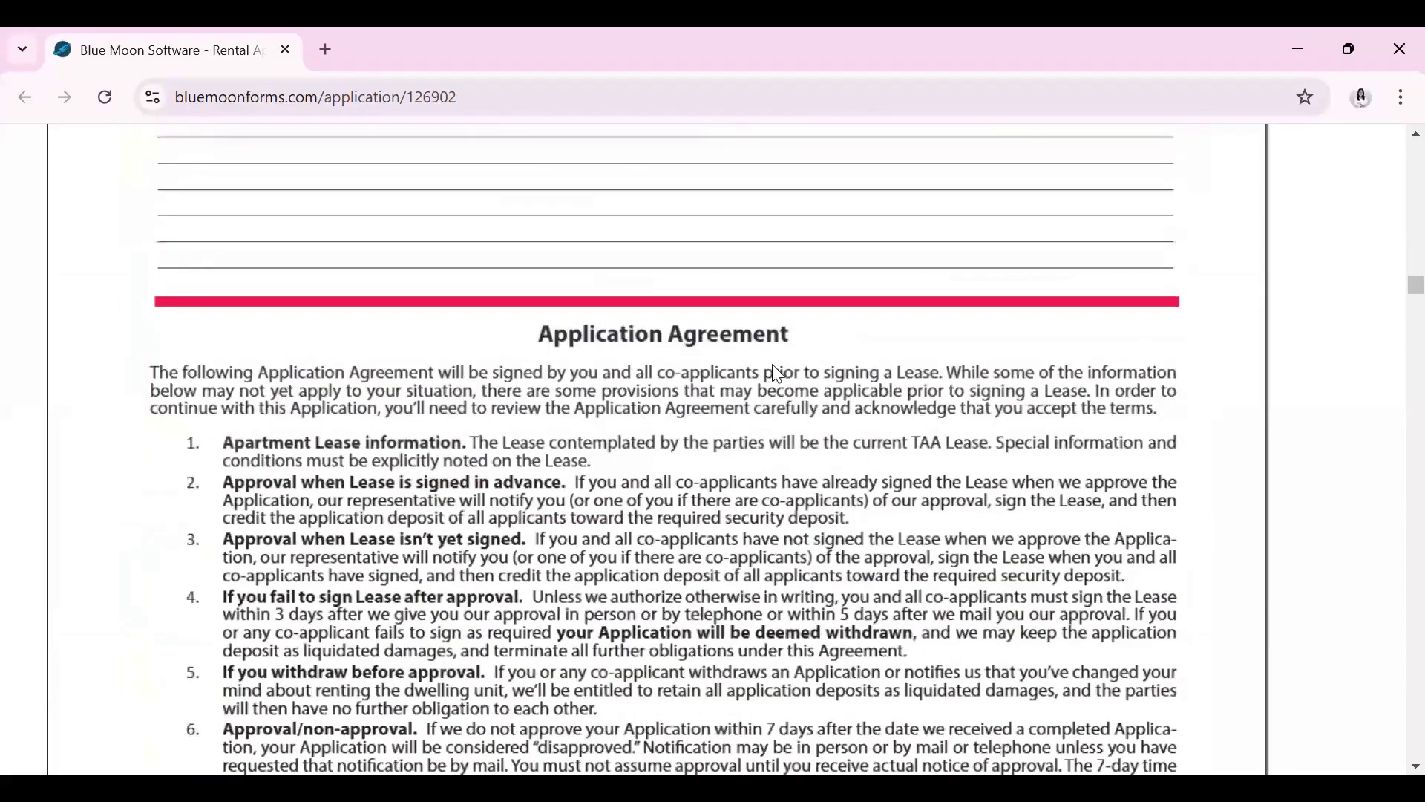
scroll(700, 637, down, 4)
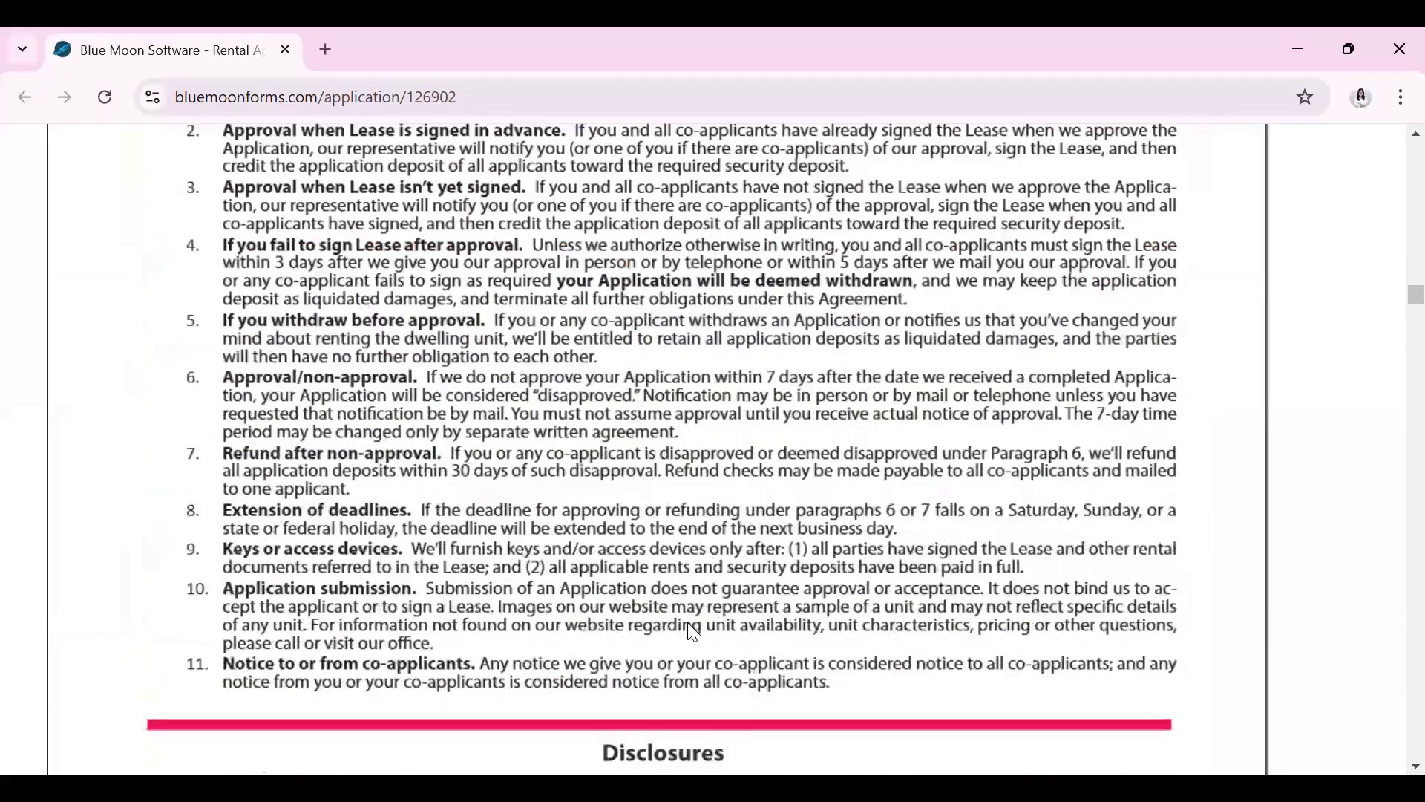
scroll(692, 631, down, 8)
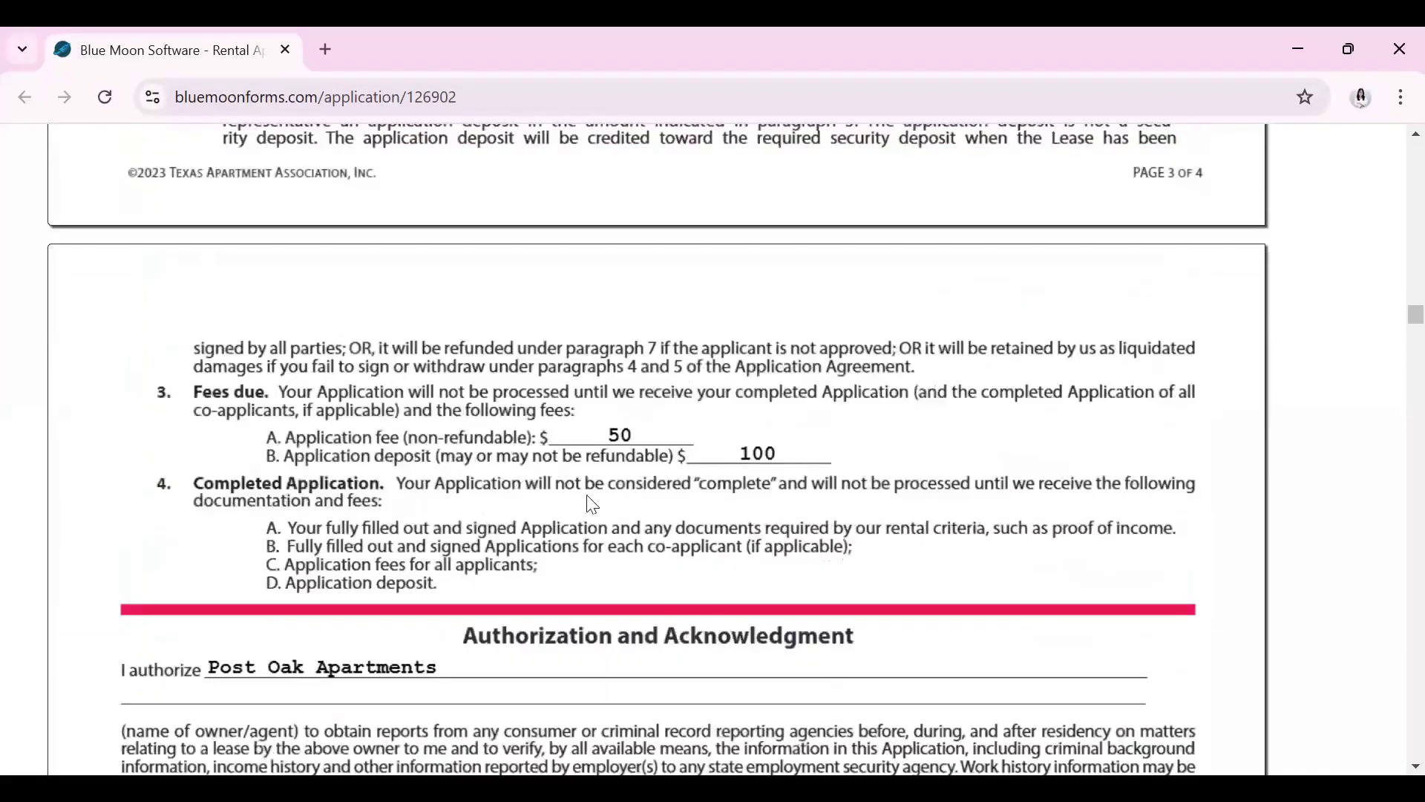
scroll(519, 371, down, 7)
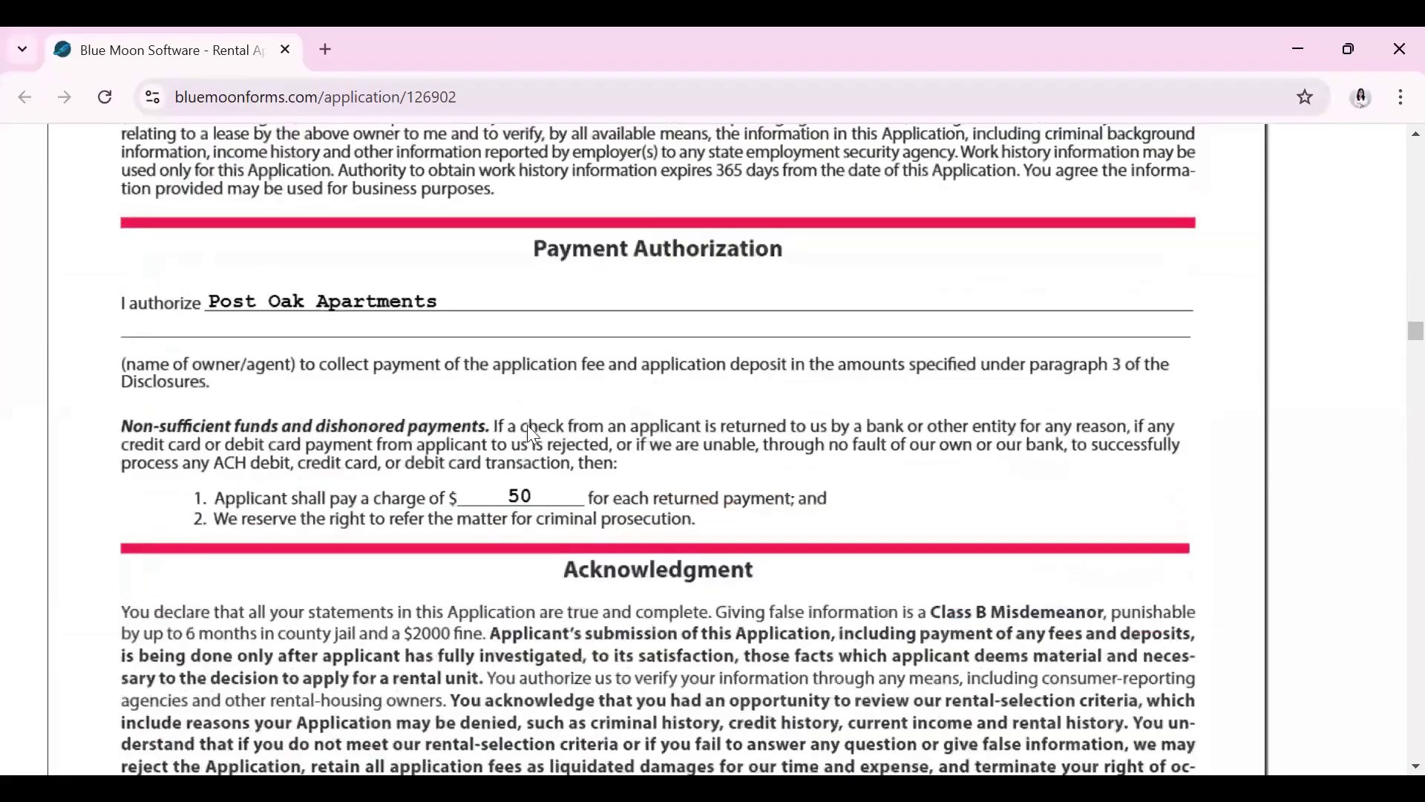
scroll(529, 426, down, 10)
scroll(540, 438, down, 4)
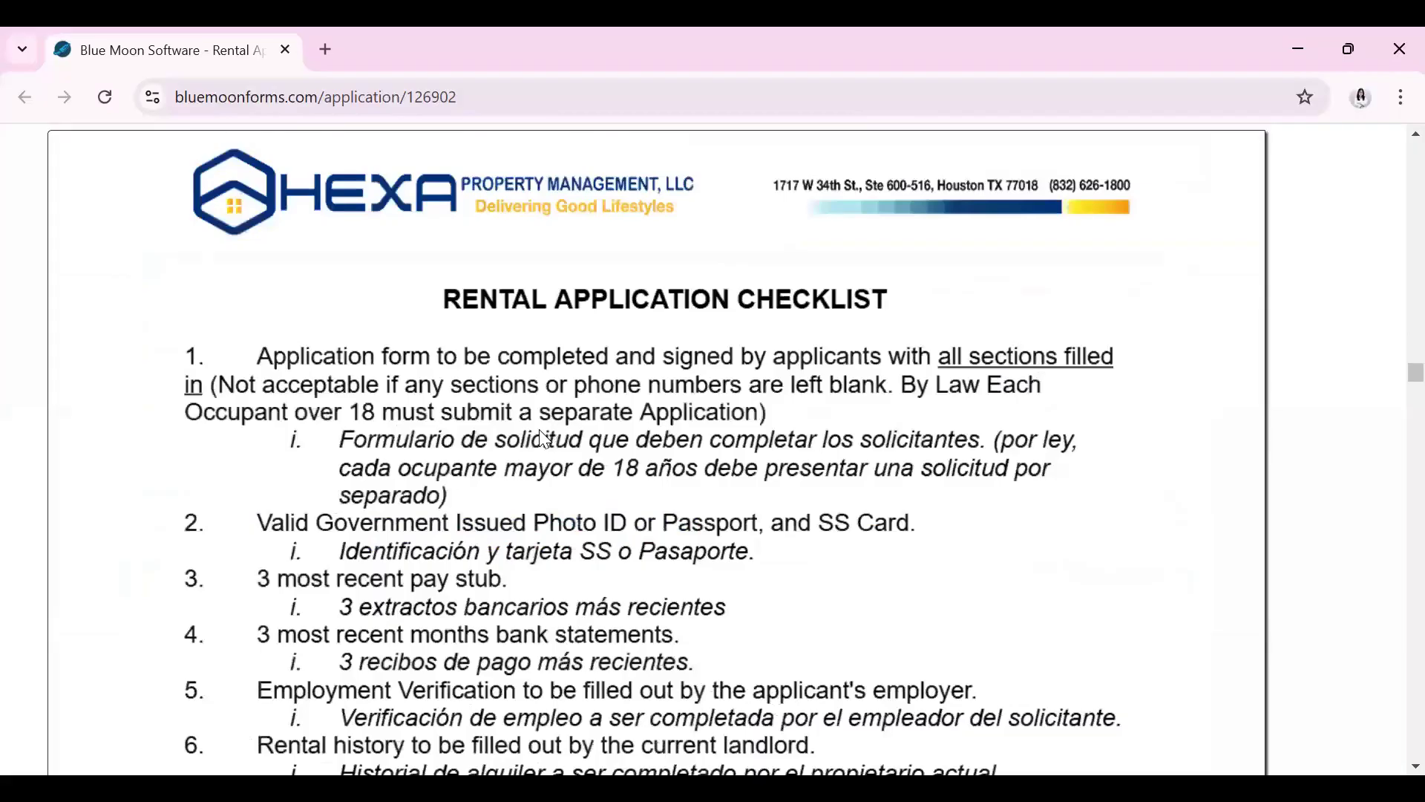
Scroll through the checklist, rental criteria and Hexa Application Disclaimer to the end
scroll(546, 442, down, 10)
scroll(549, 442, down, 15)
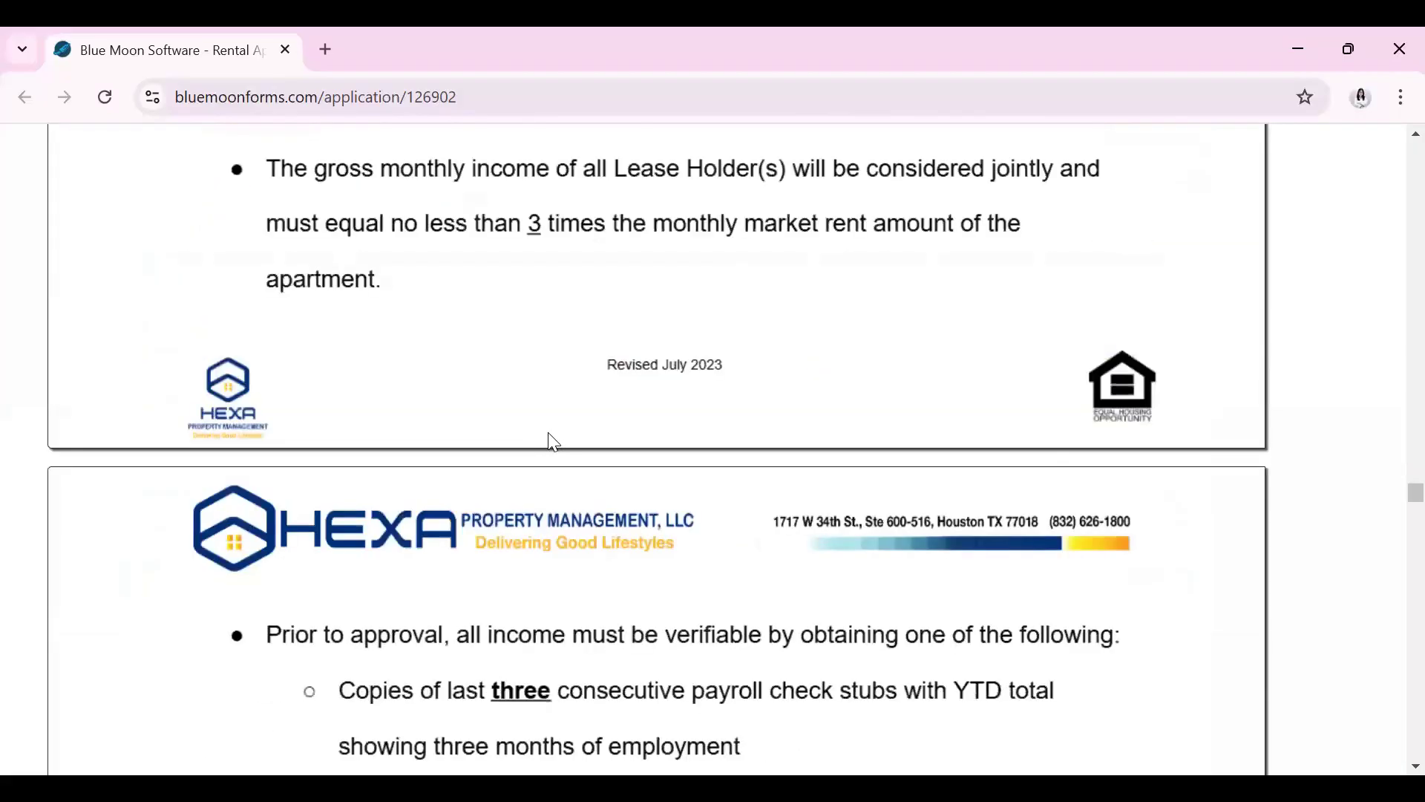
scroll(557, 442, down, 10)
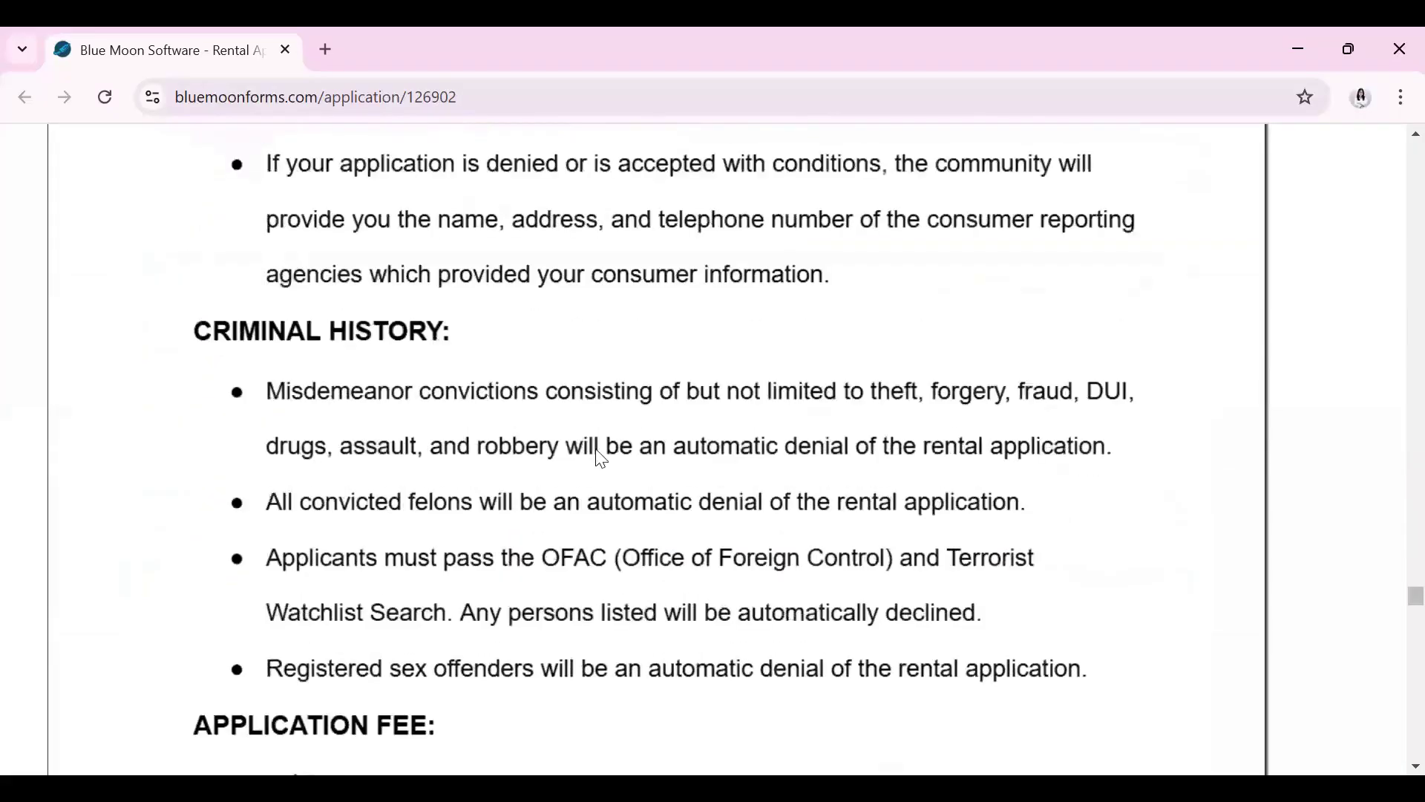
scroll(604, 468, down, 10)
scroll(612, 467, down, 15)
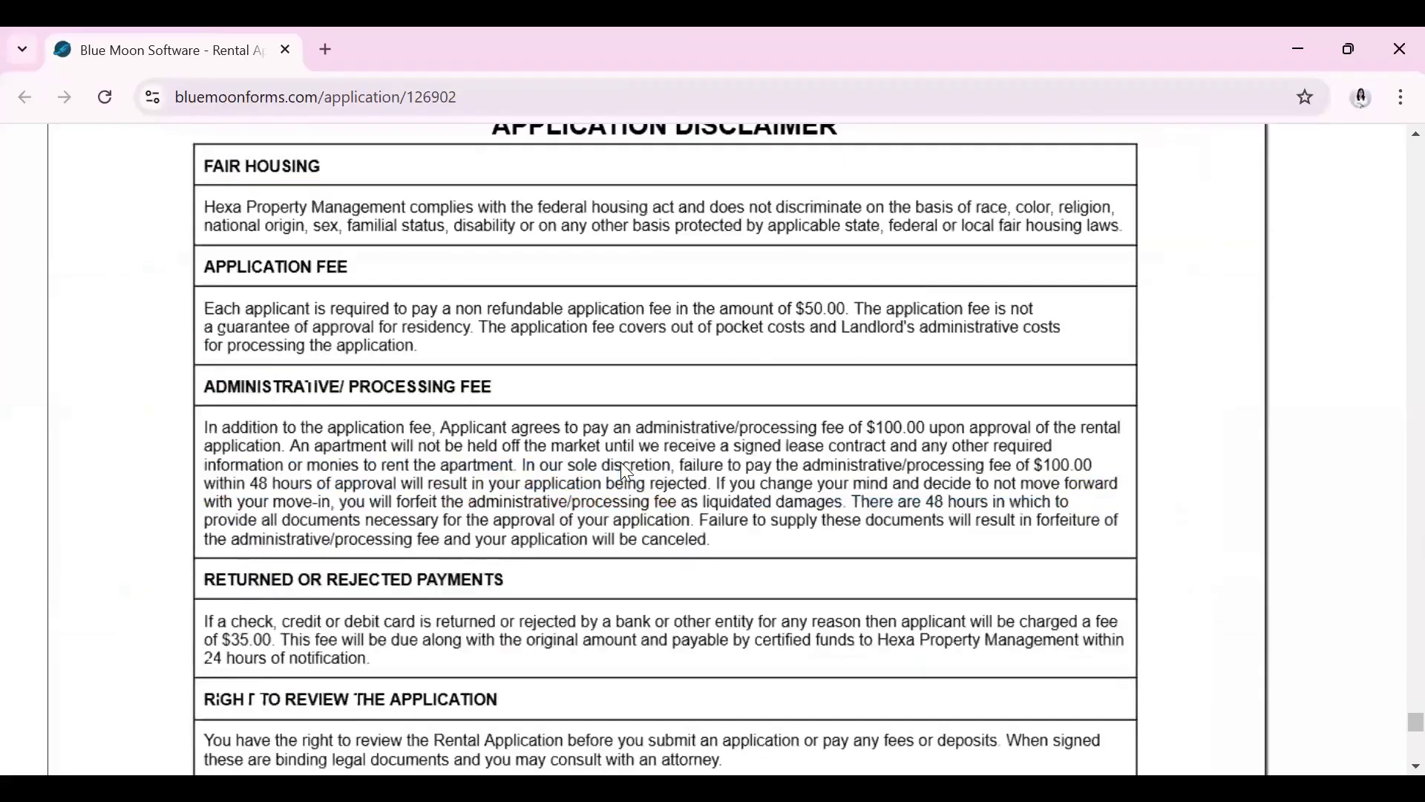
scroll(626, 471, down, 10)
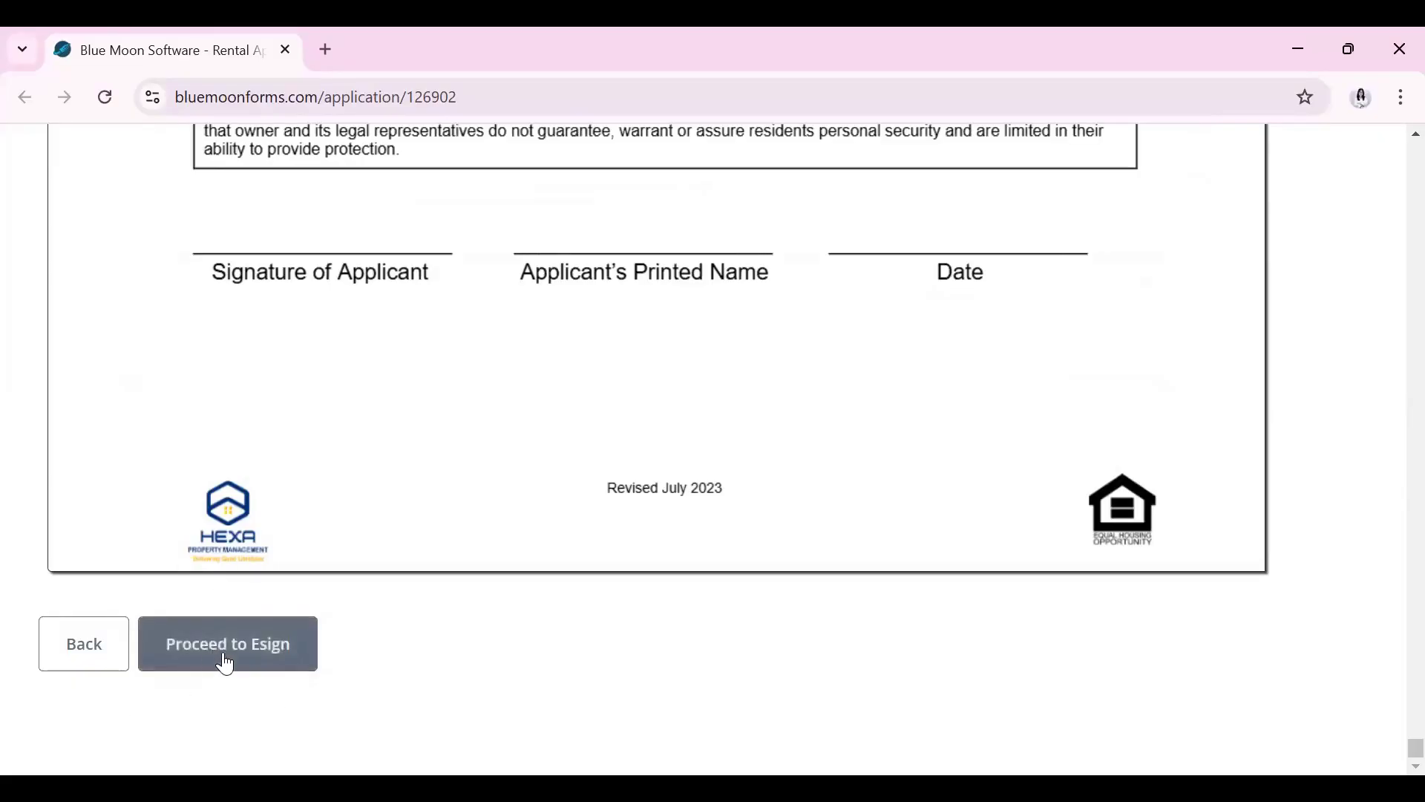
Begin e-signing, acknowledge the instructions and accept the eSignature consumer disclosure
click(228, 659)
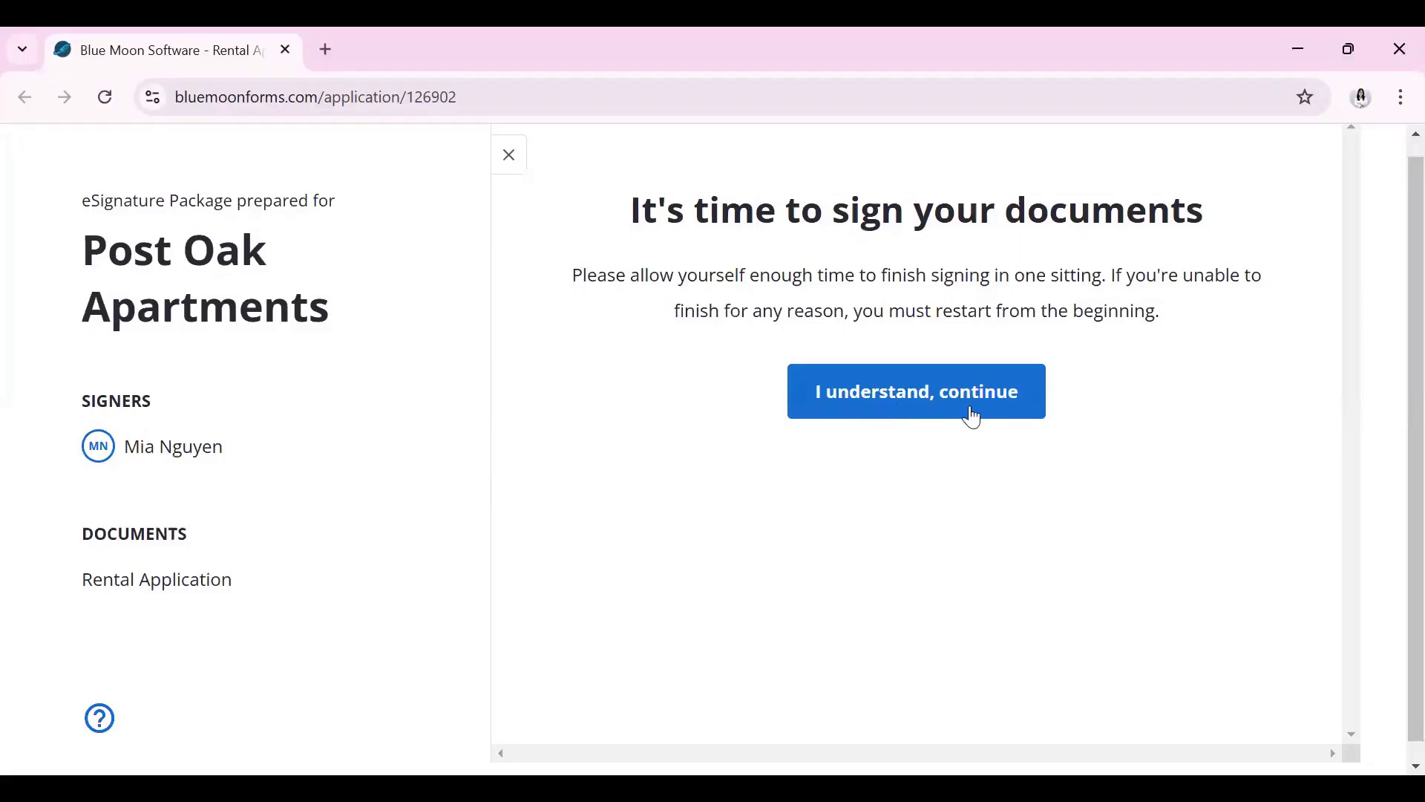
click(973, 416)
scroll(999, 484, down, 8)
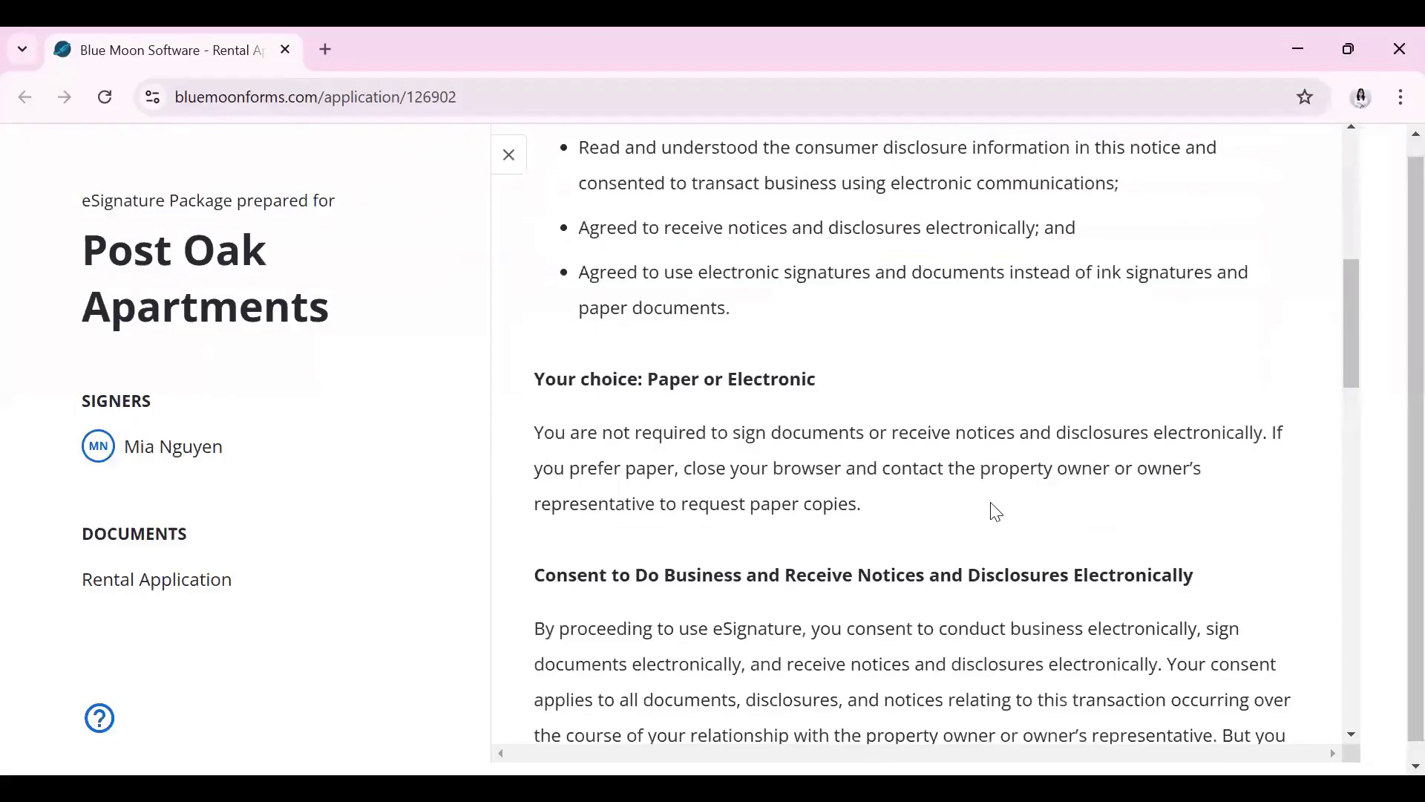
scroll(989, 509, down, 9)
scroll(1046, 487, down, 12)
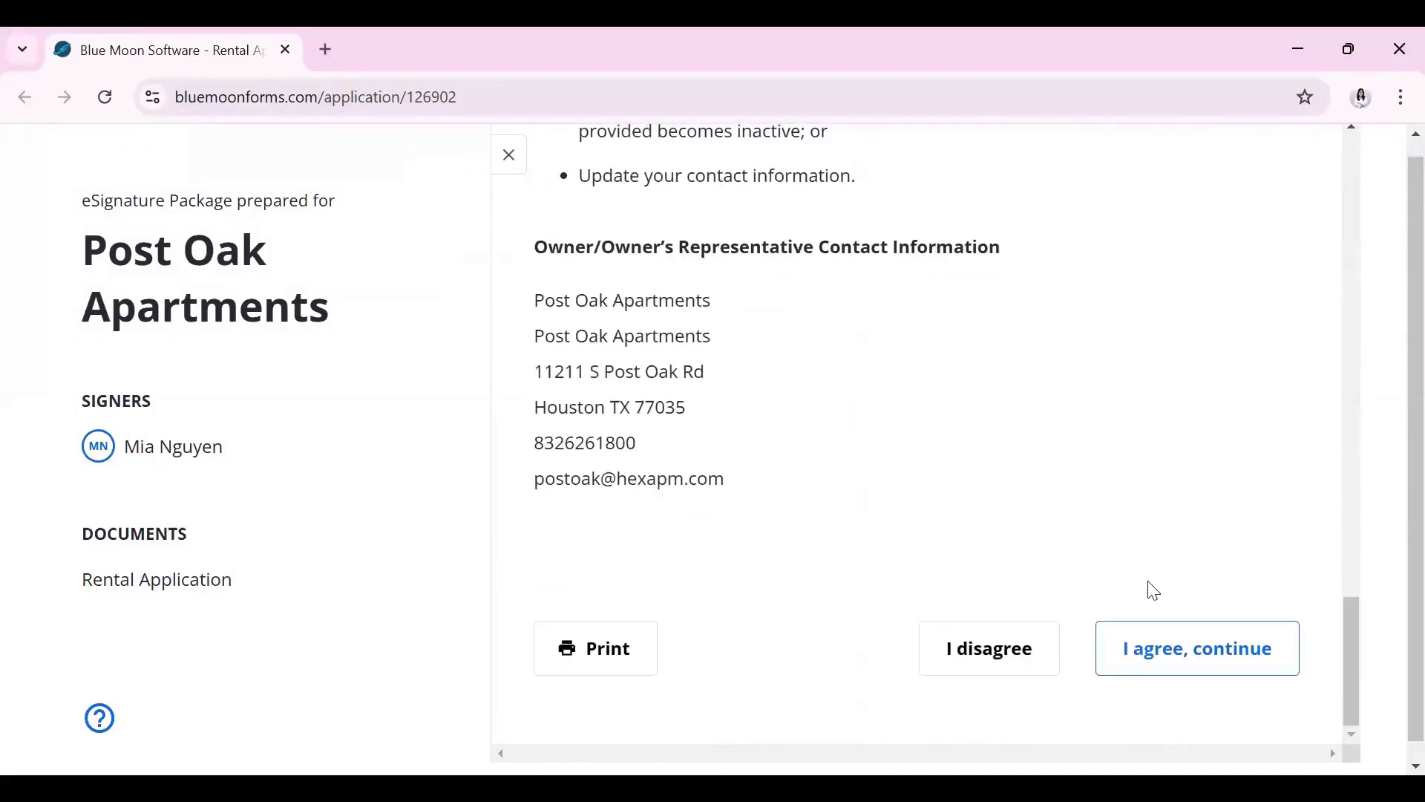
click(1212, 648)
click(827, 489)
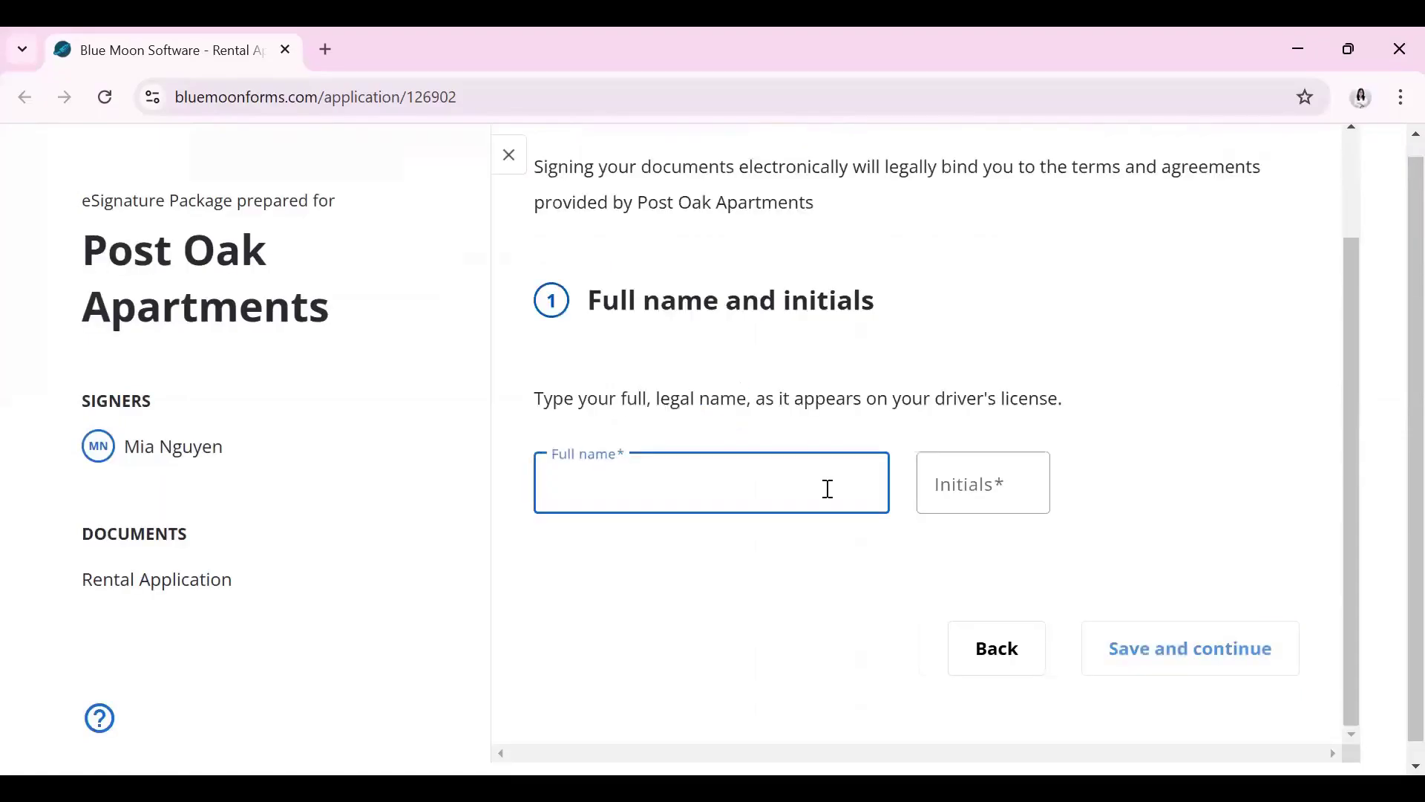
Enter the applicant's full name and initials, choose the fourth signature font, and save
click(961, 486)
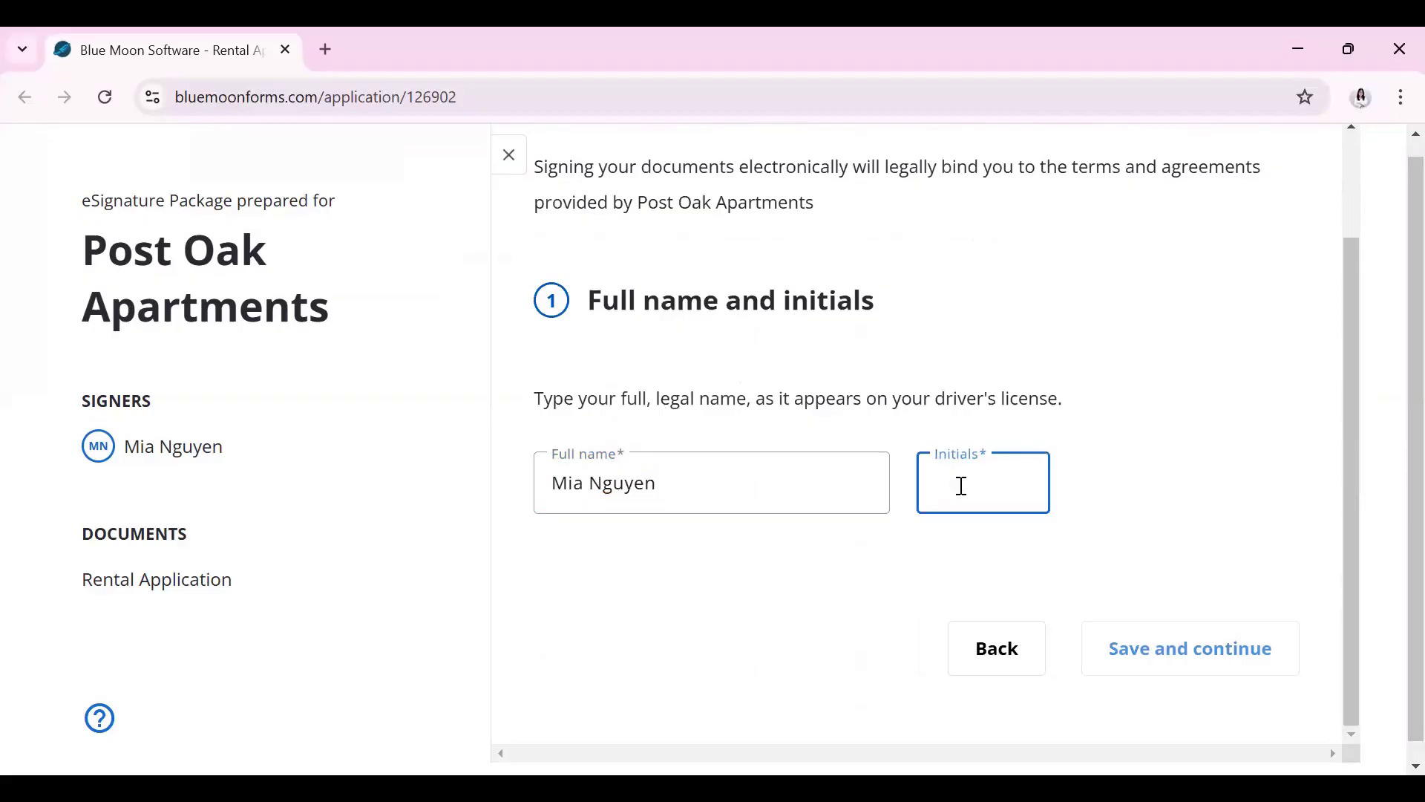
text(MN)
scroll(890, 490, down, 3)
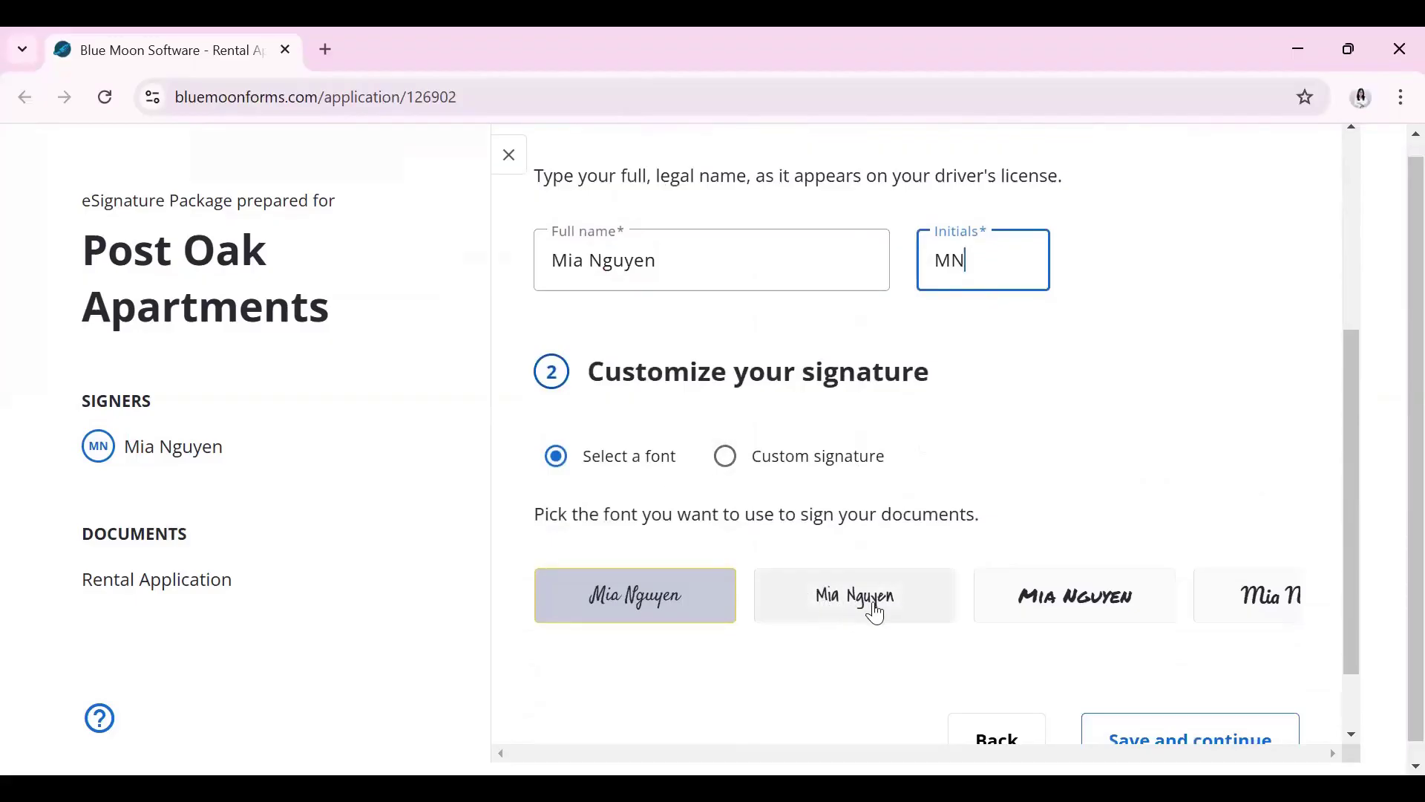
click(1271, 608)
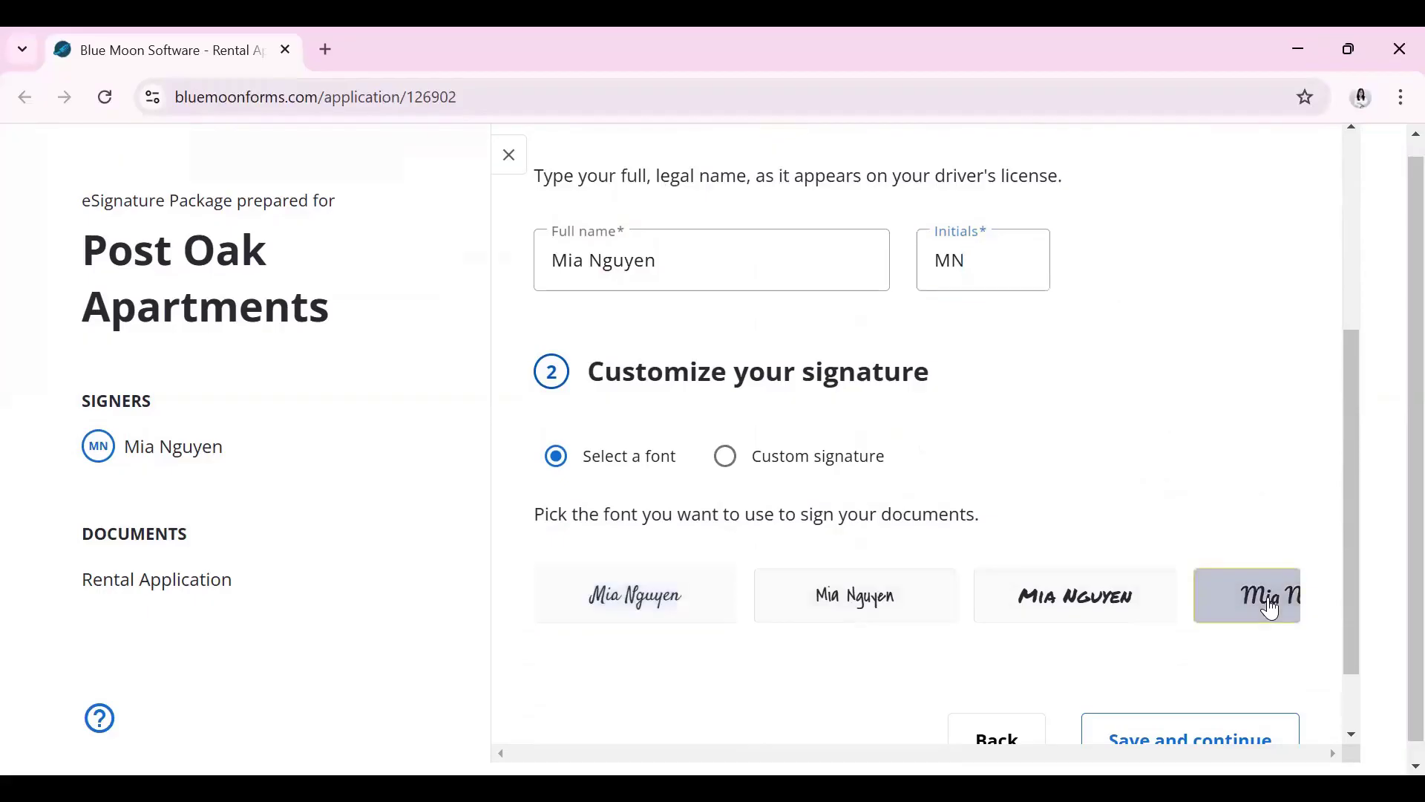
scroll(1162, 467, down, 1)
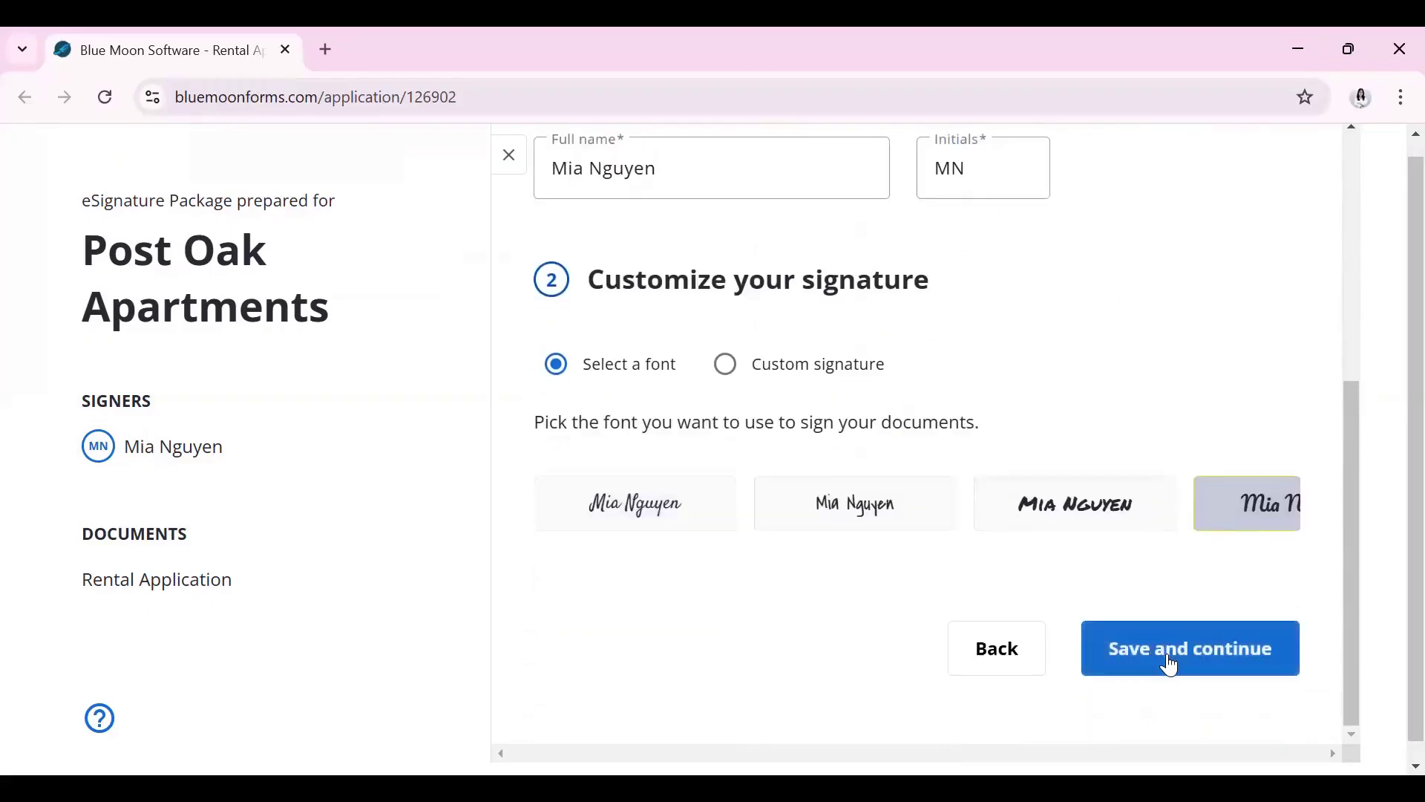
click(1170, 665)
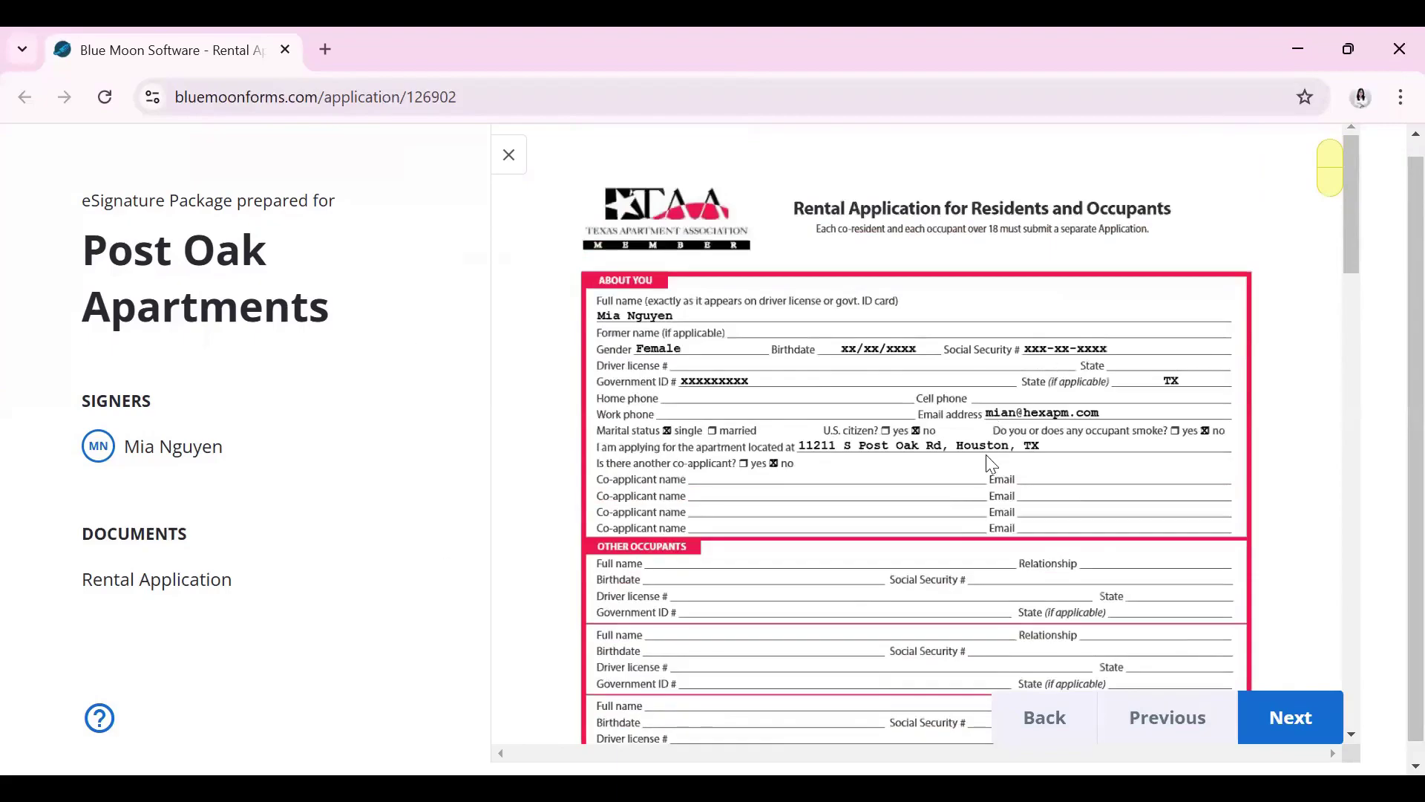
Sign the Rental Application, add the 11/11/2024 signing date, and finish signing
scroll(988, 453, down, 15)
scroll(1021, 399, down, 20)
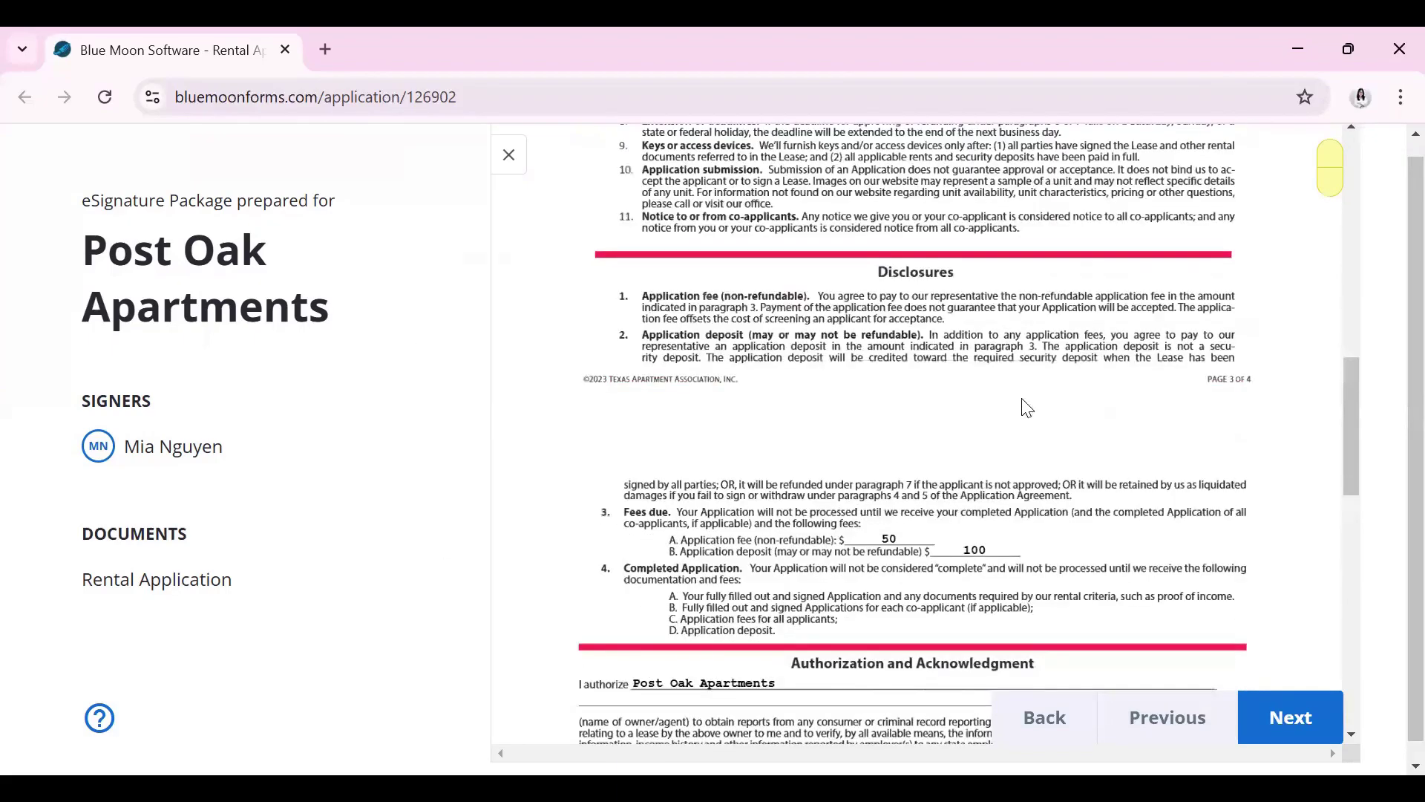
scroll(1026, 408, down, 10)
scroll(904, 423, down, 1)
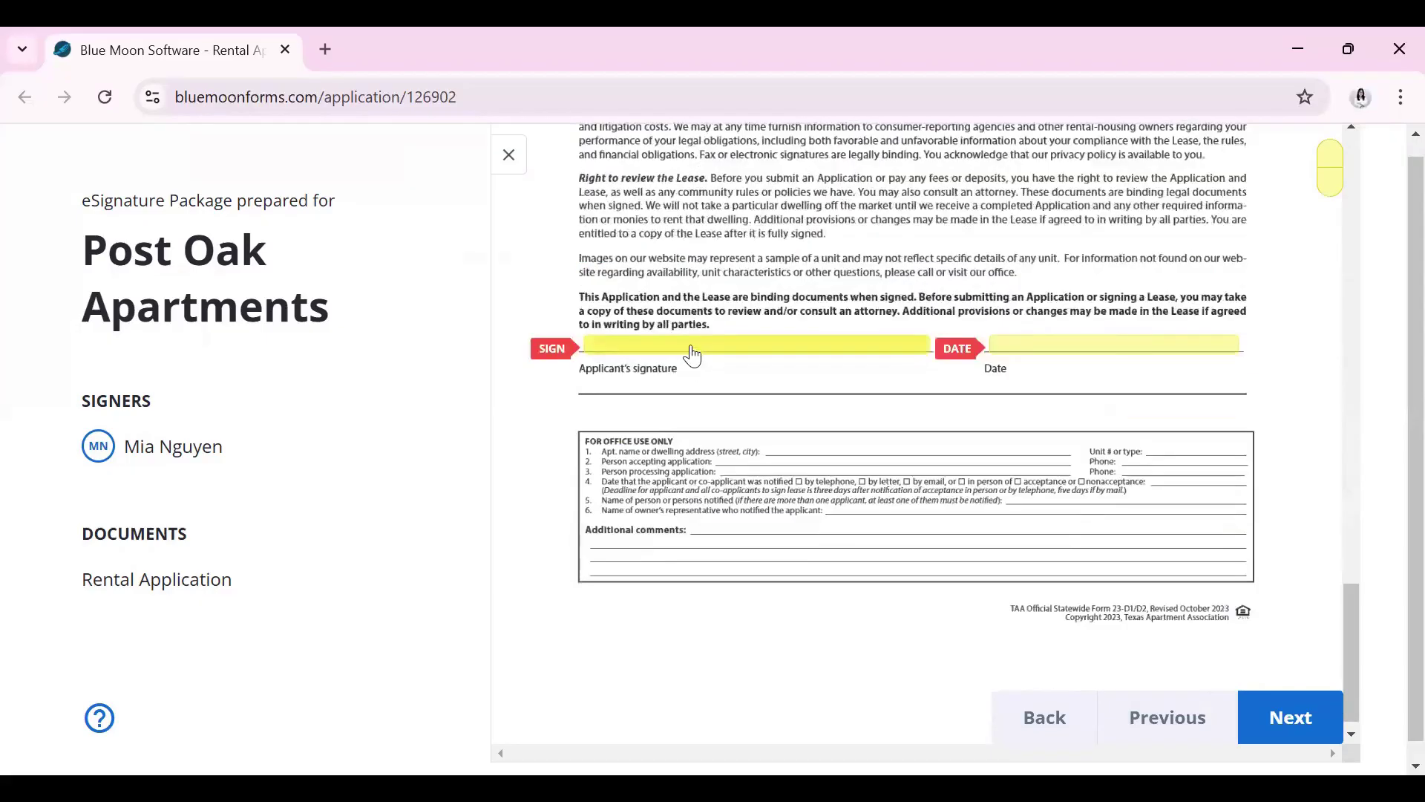
click(706, 351)
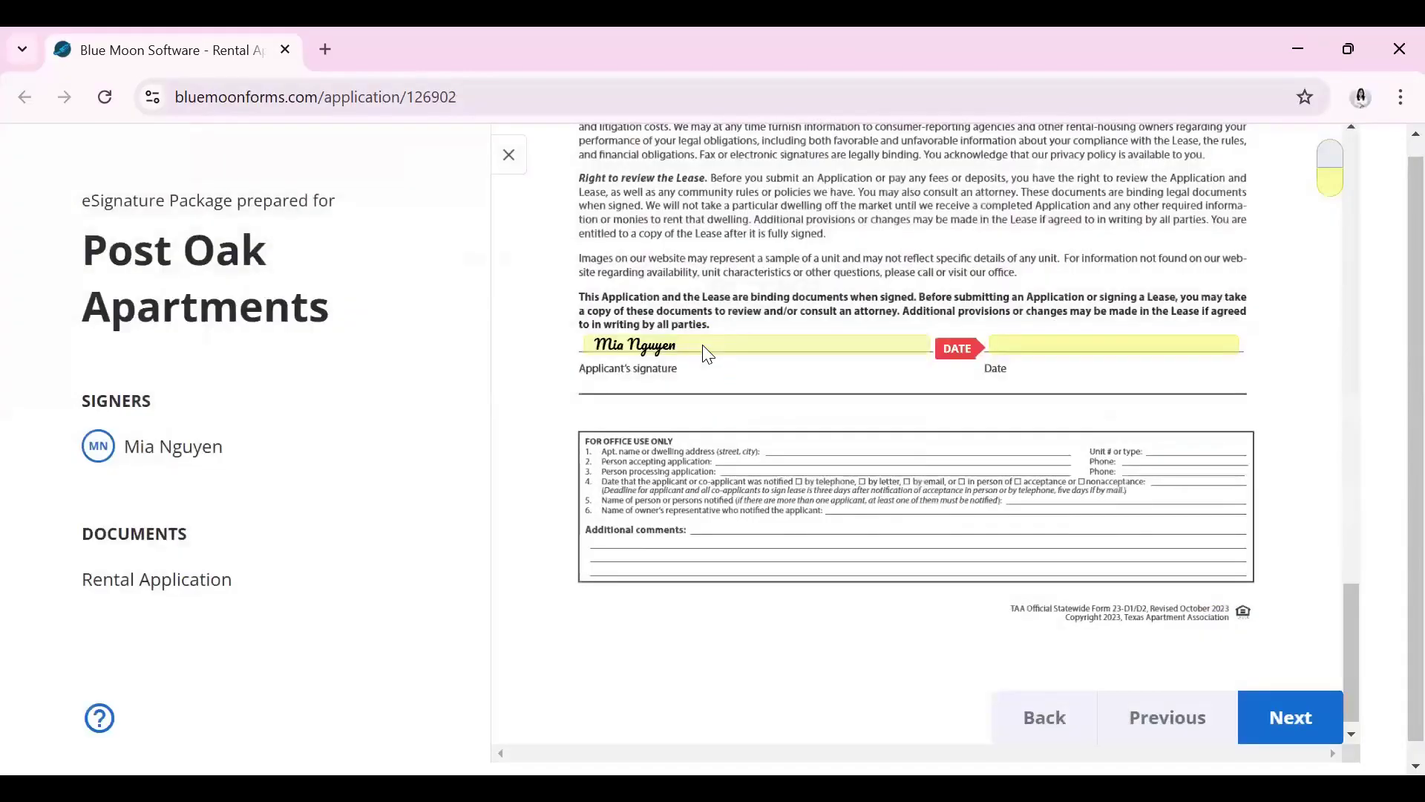
click(1050, 356)
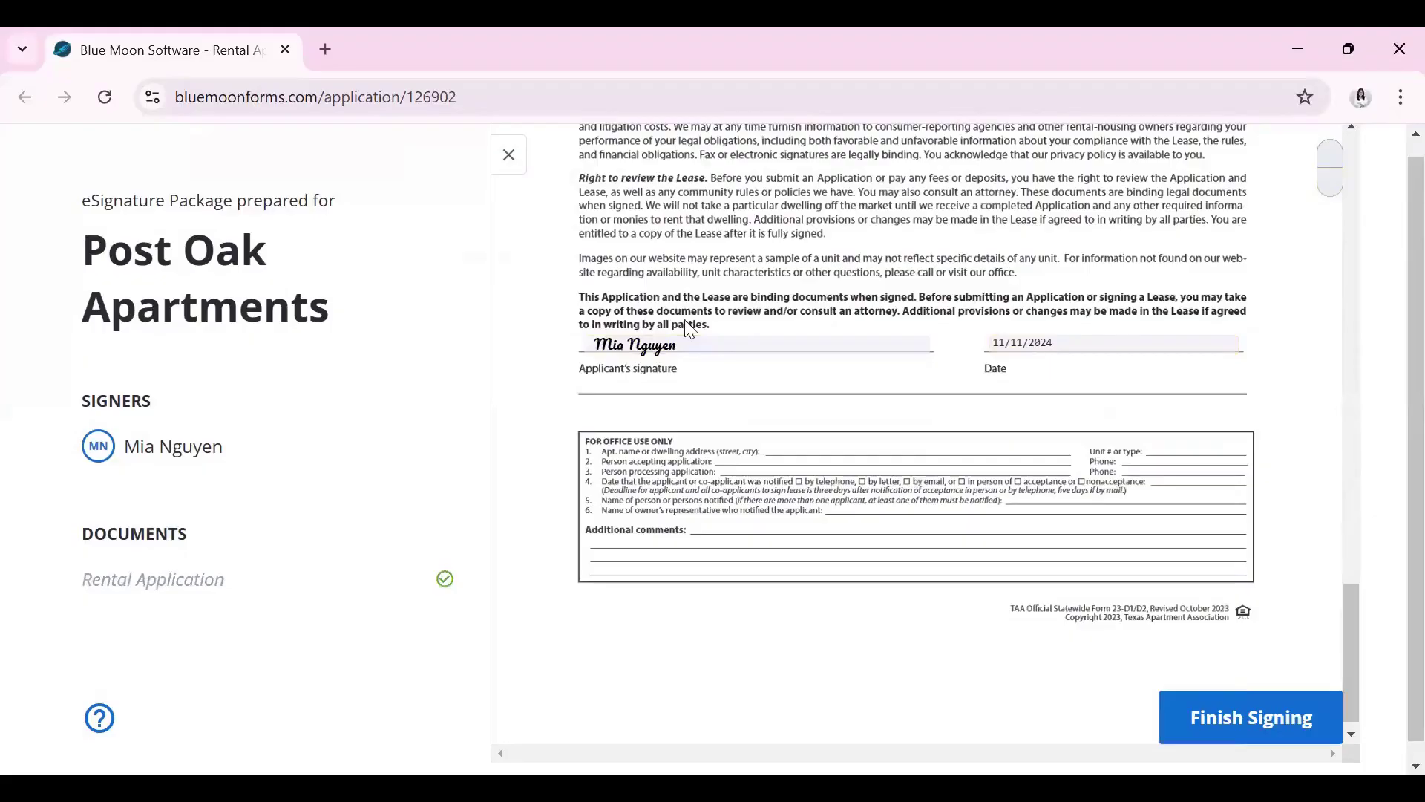
scroll(779, 416, up, 1)
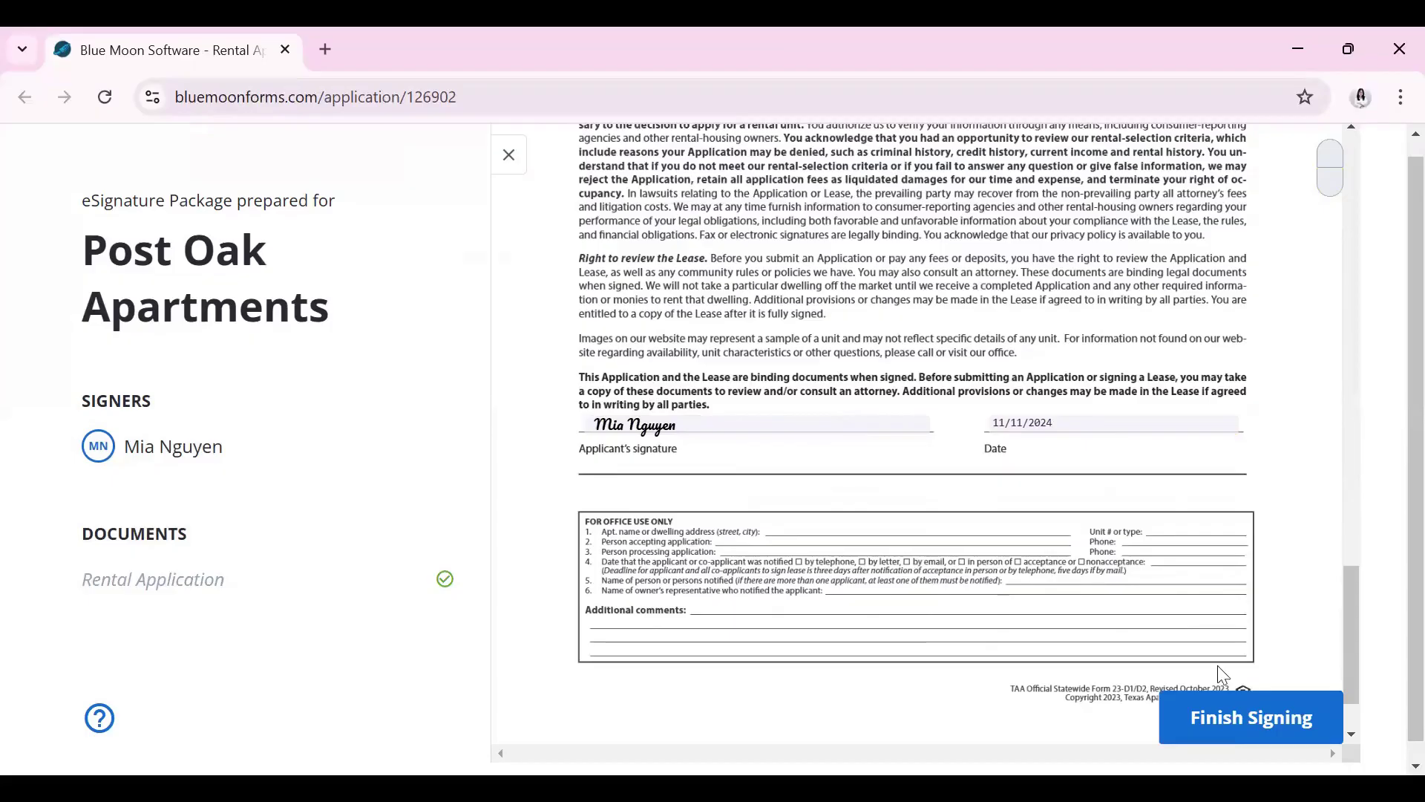
click(1256, 717)
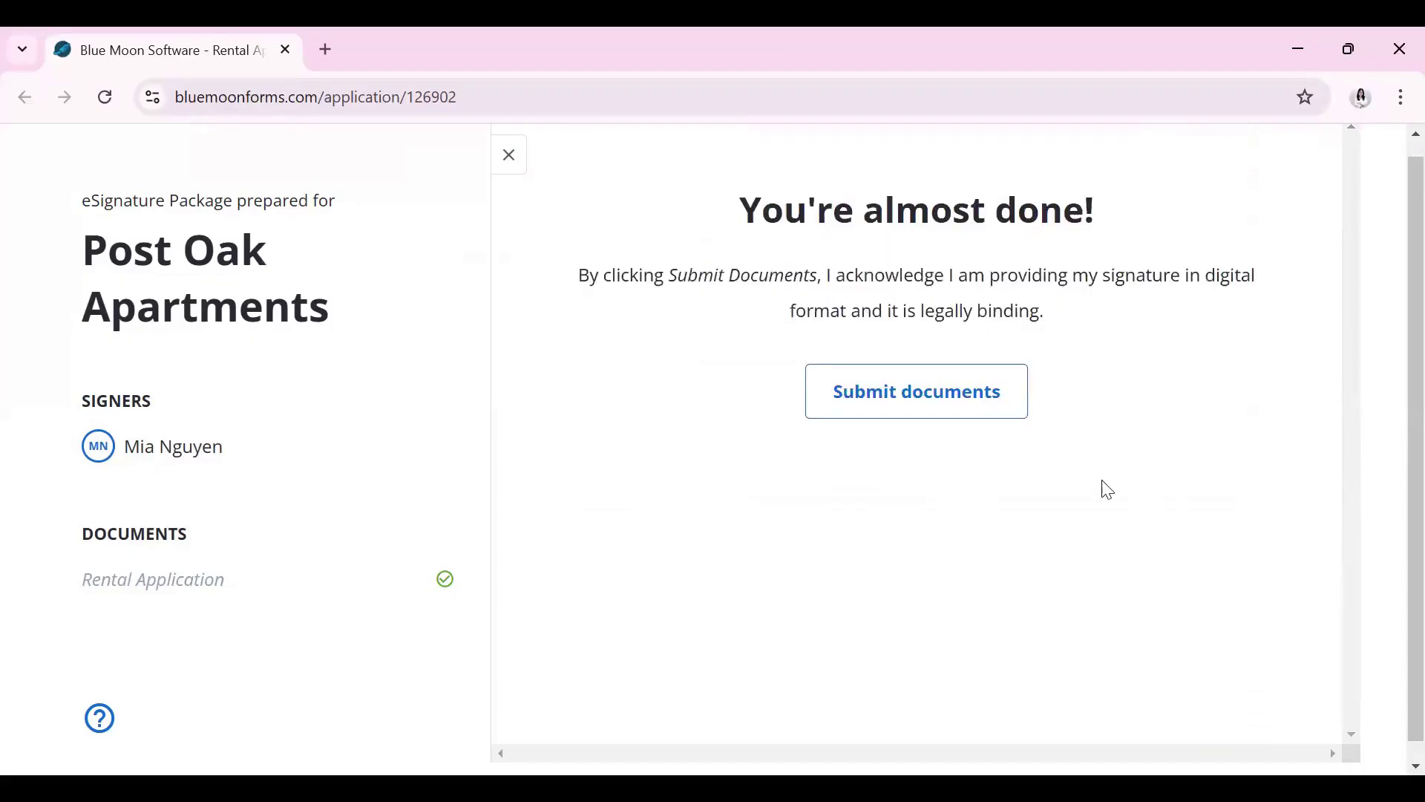
Submit the signed documents and return to a new Rental Application
click(949, 401)
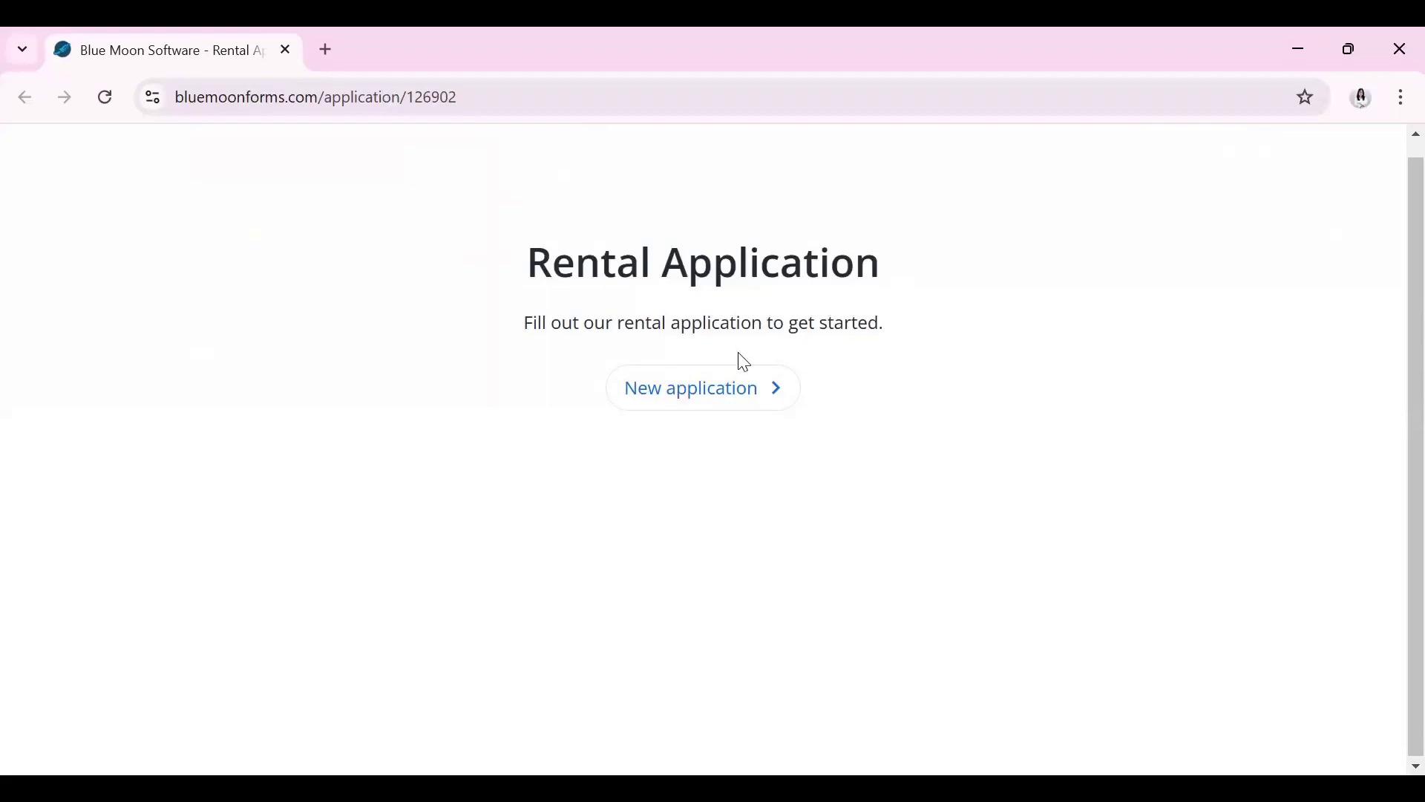
click(744, 386)
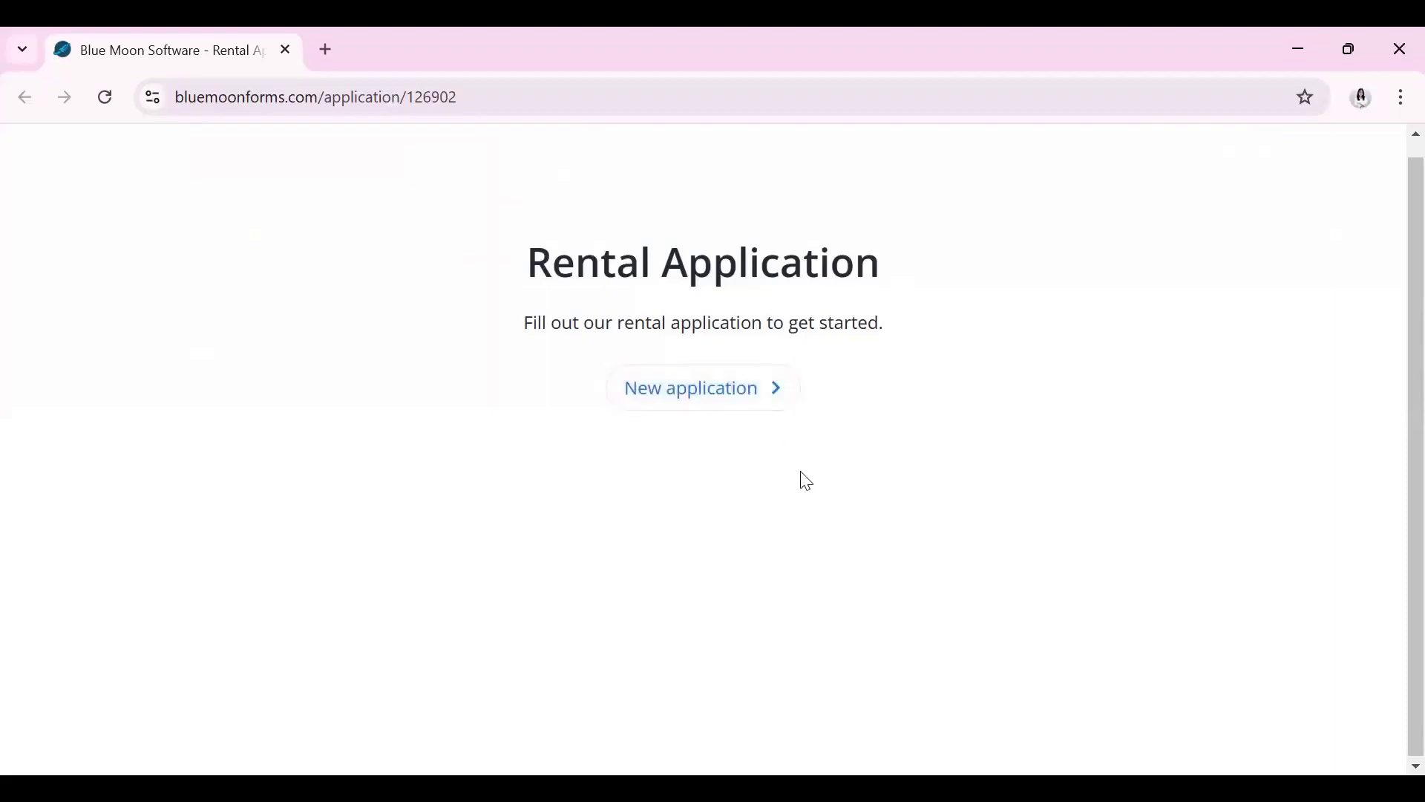